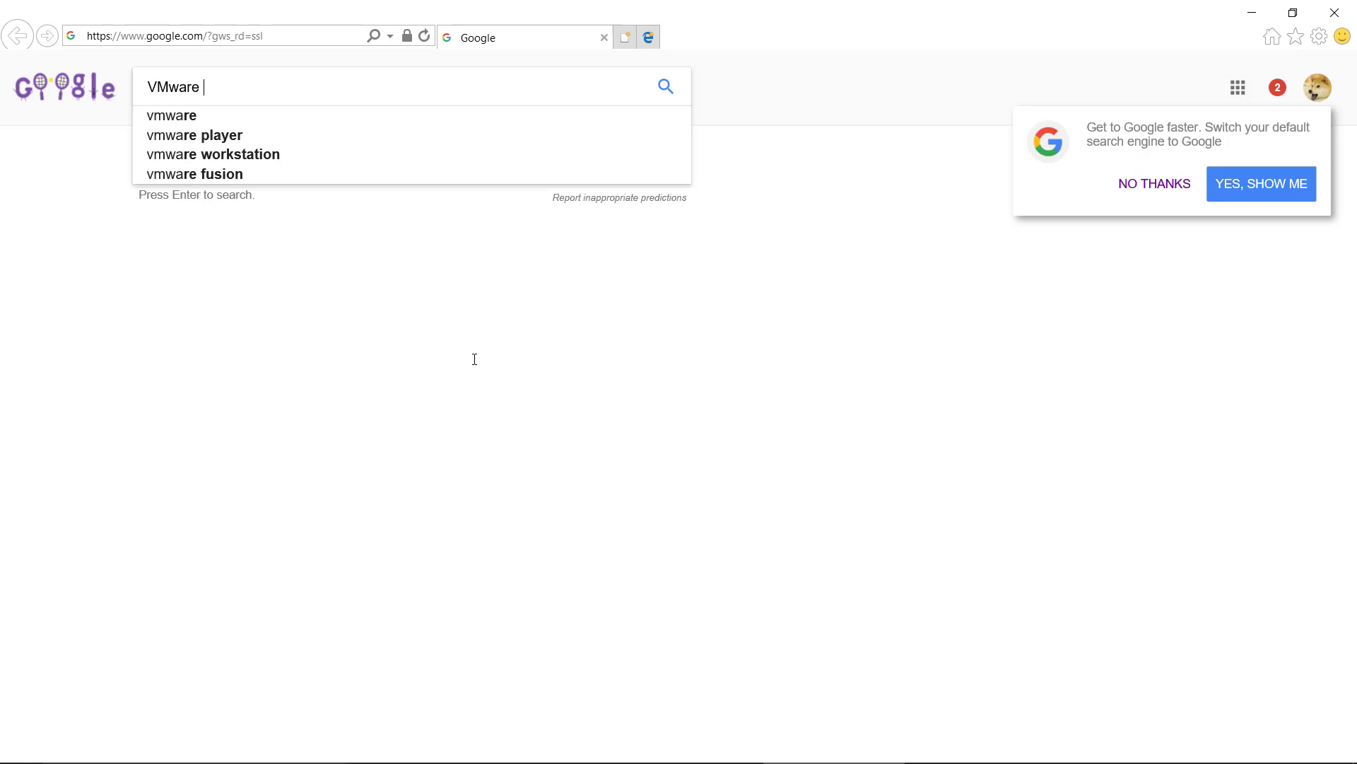
# Step: Search Google for "VMware workstation player" and open the VMware Workstation Player page on VMware's products site
pyautogui.write('ion player')
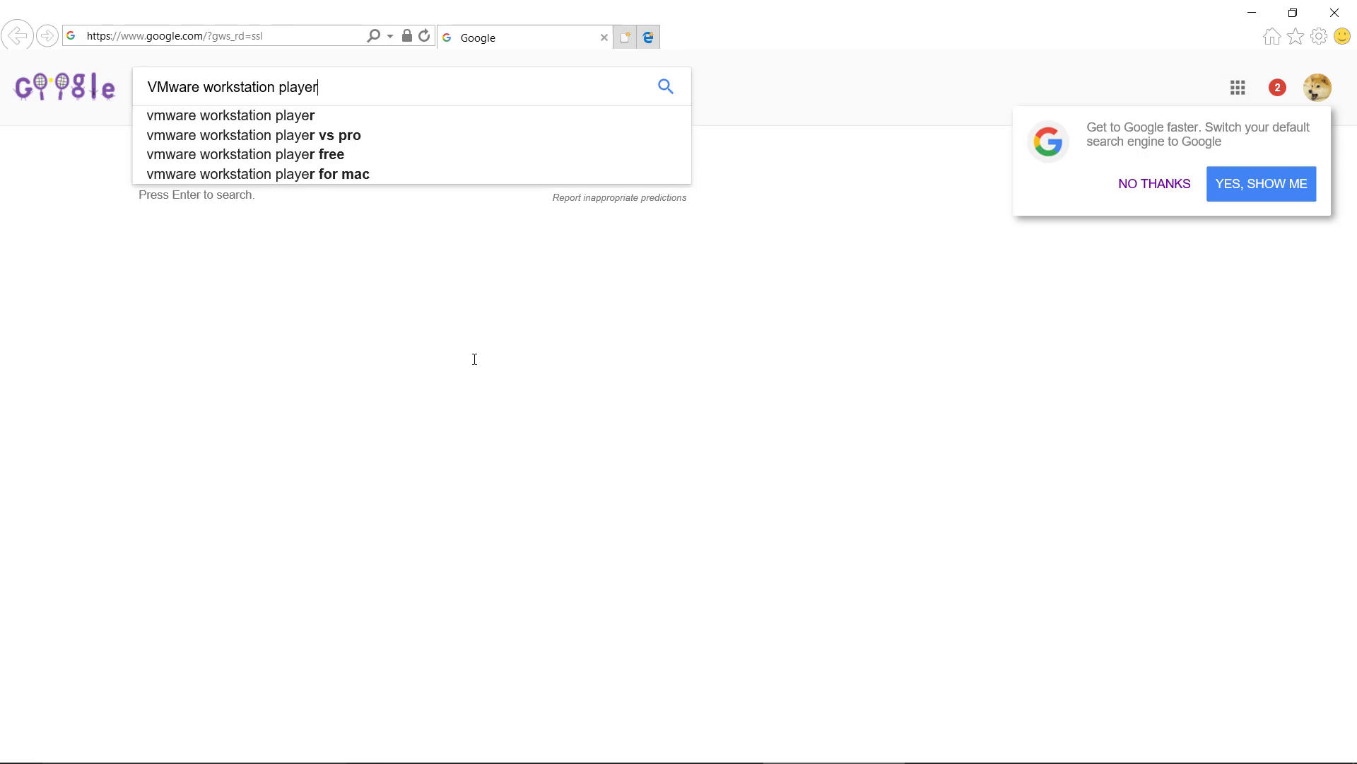
pyautogui.press('Return')
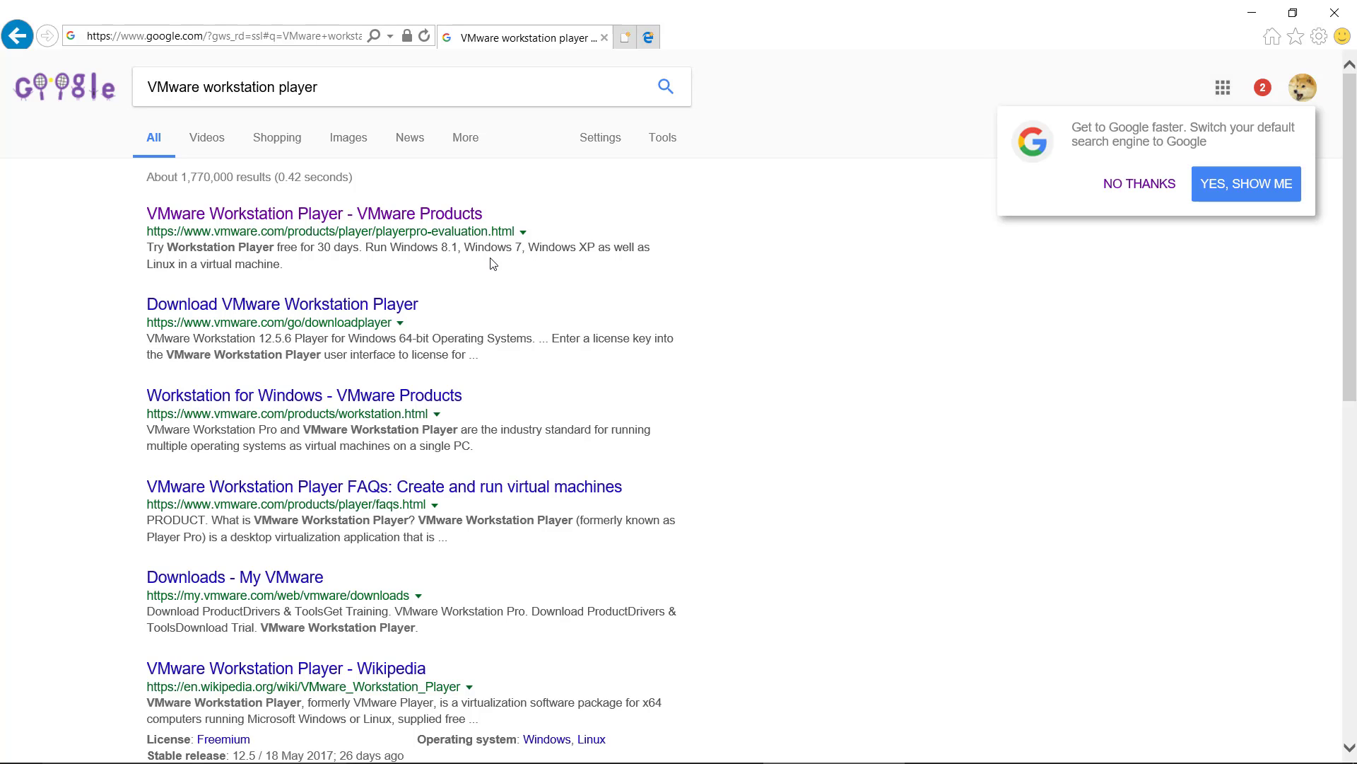
pyautogui.click(403, 214)
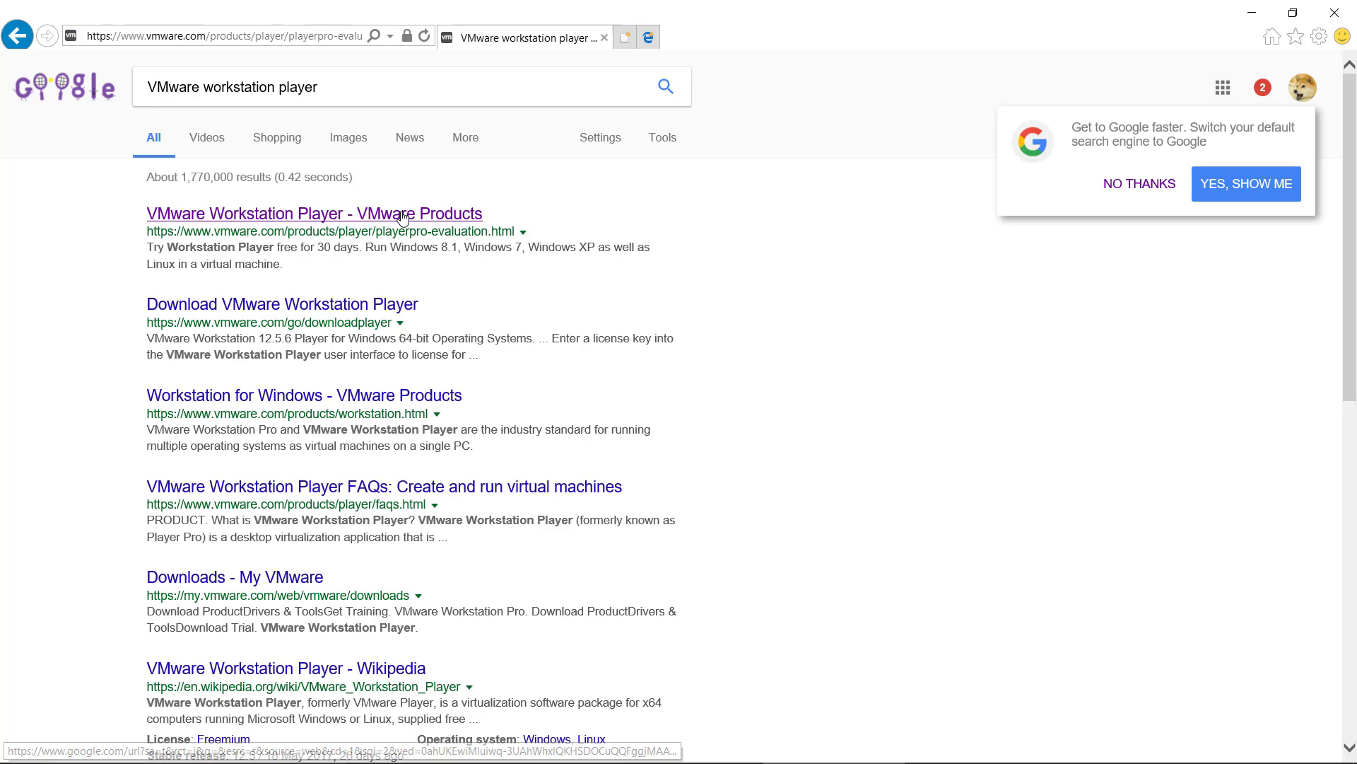
# Step: Download and run the VMware Workstation 12.5 Player installer for Windows 64-bit, and close the browser
pyautogui.scroll(-4, 435, 289)
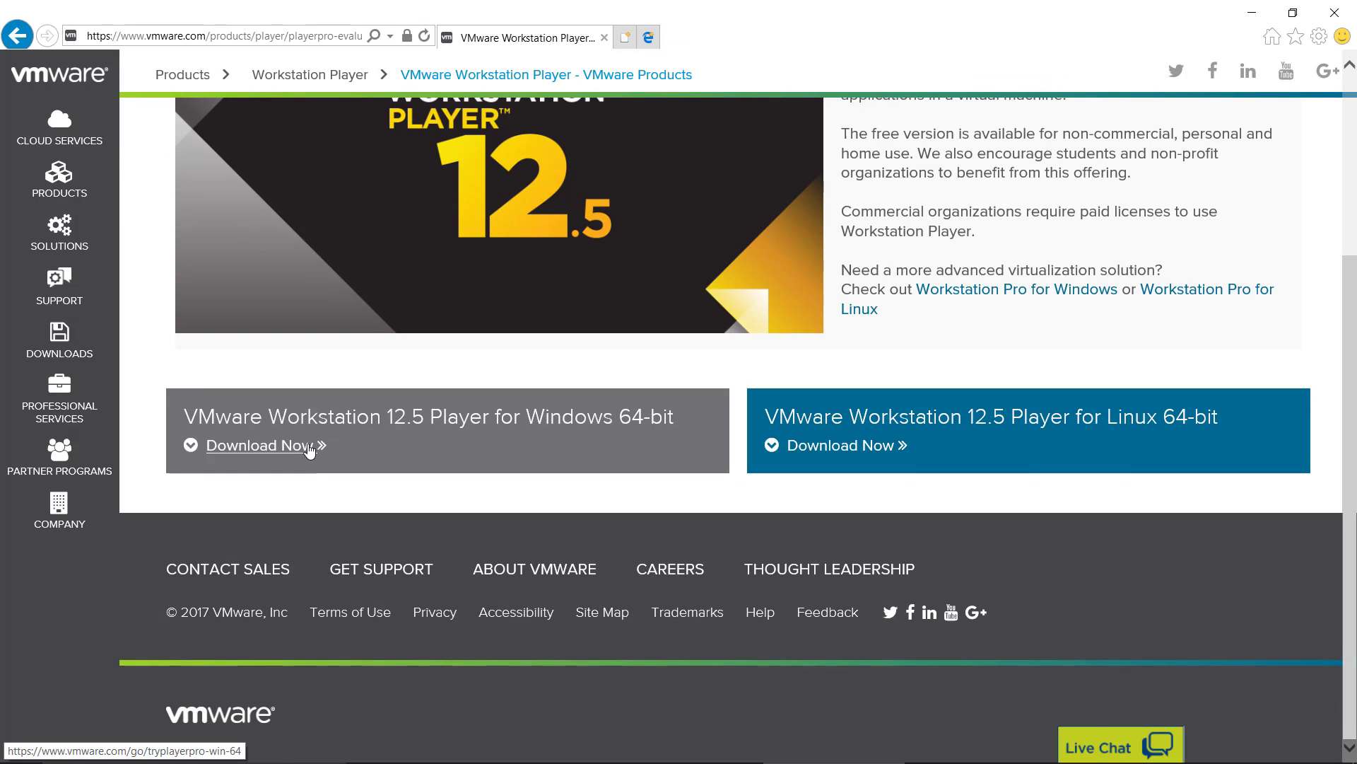
pyautogui.click(309, 445)
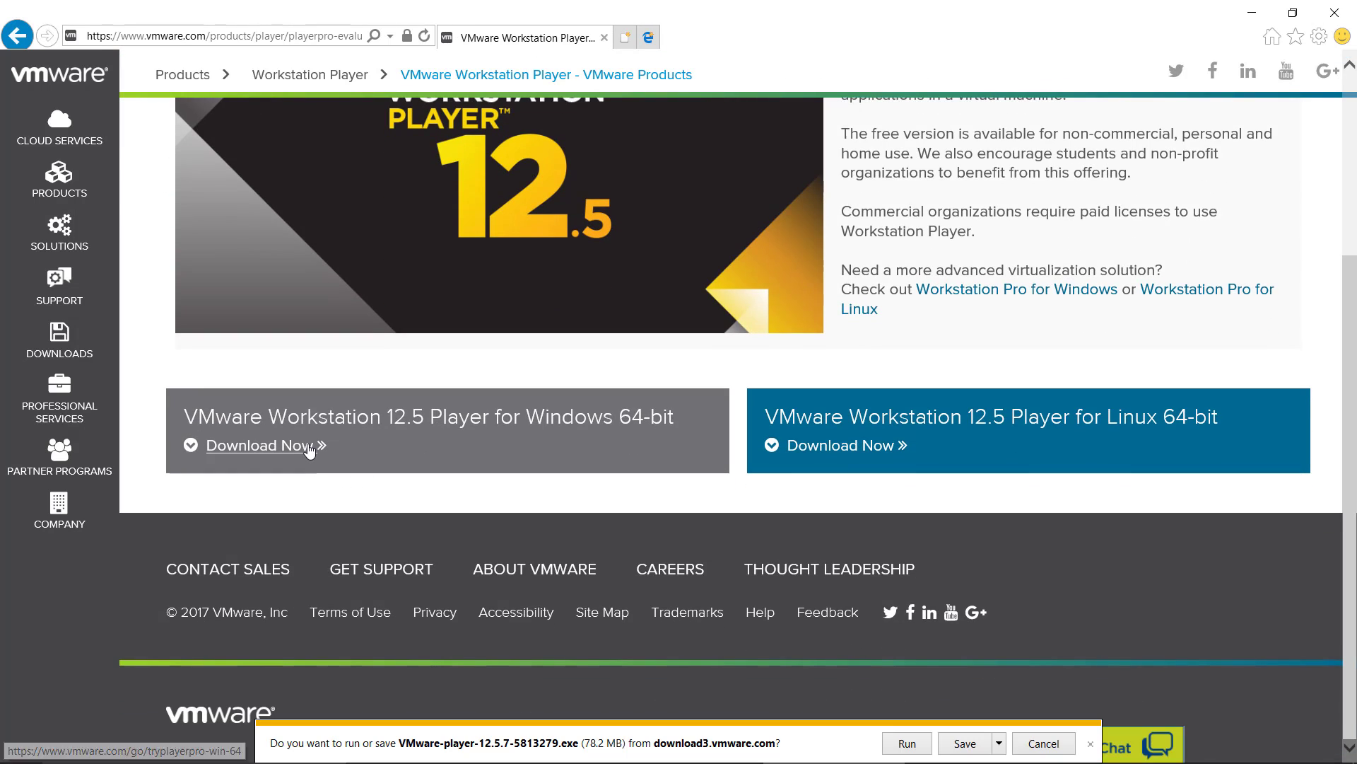
pyautogui.click(912, 747)
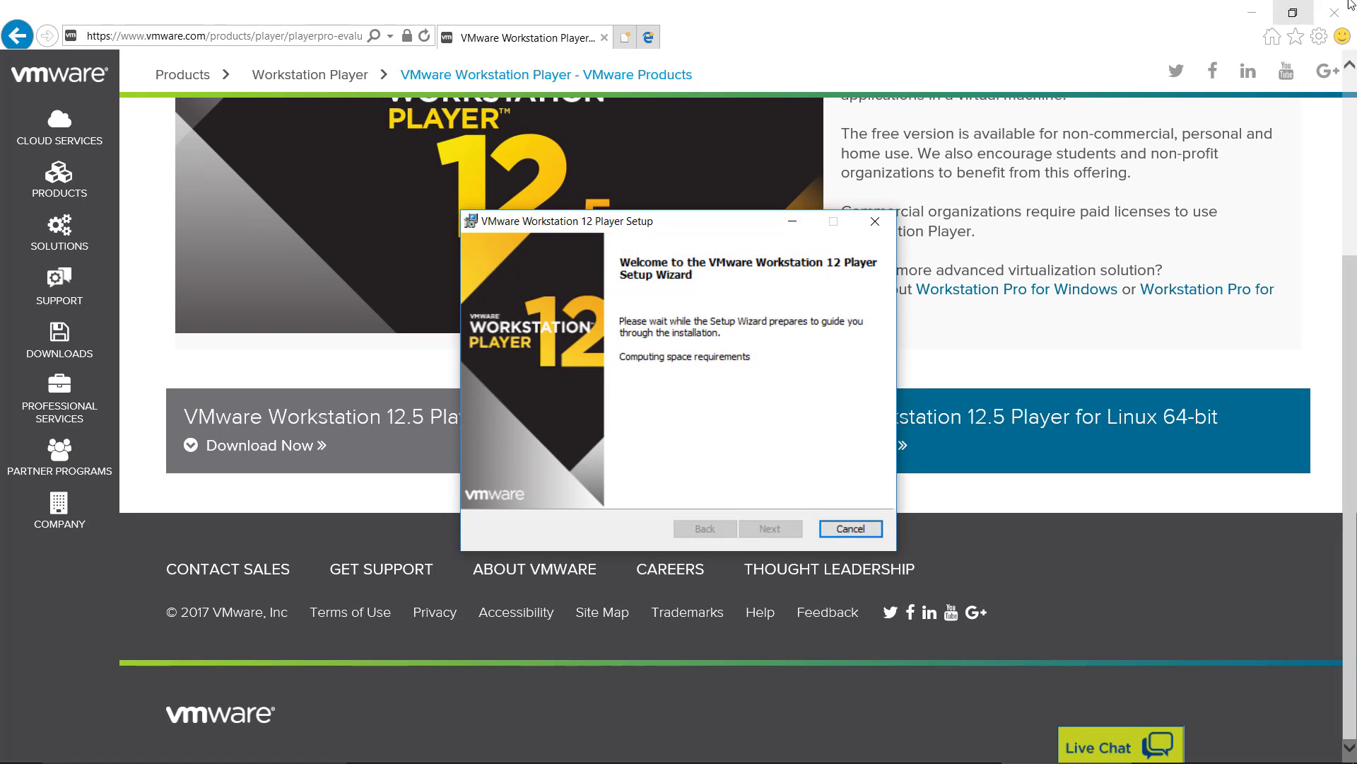
pyautogui.click(1256, 20)
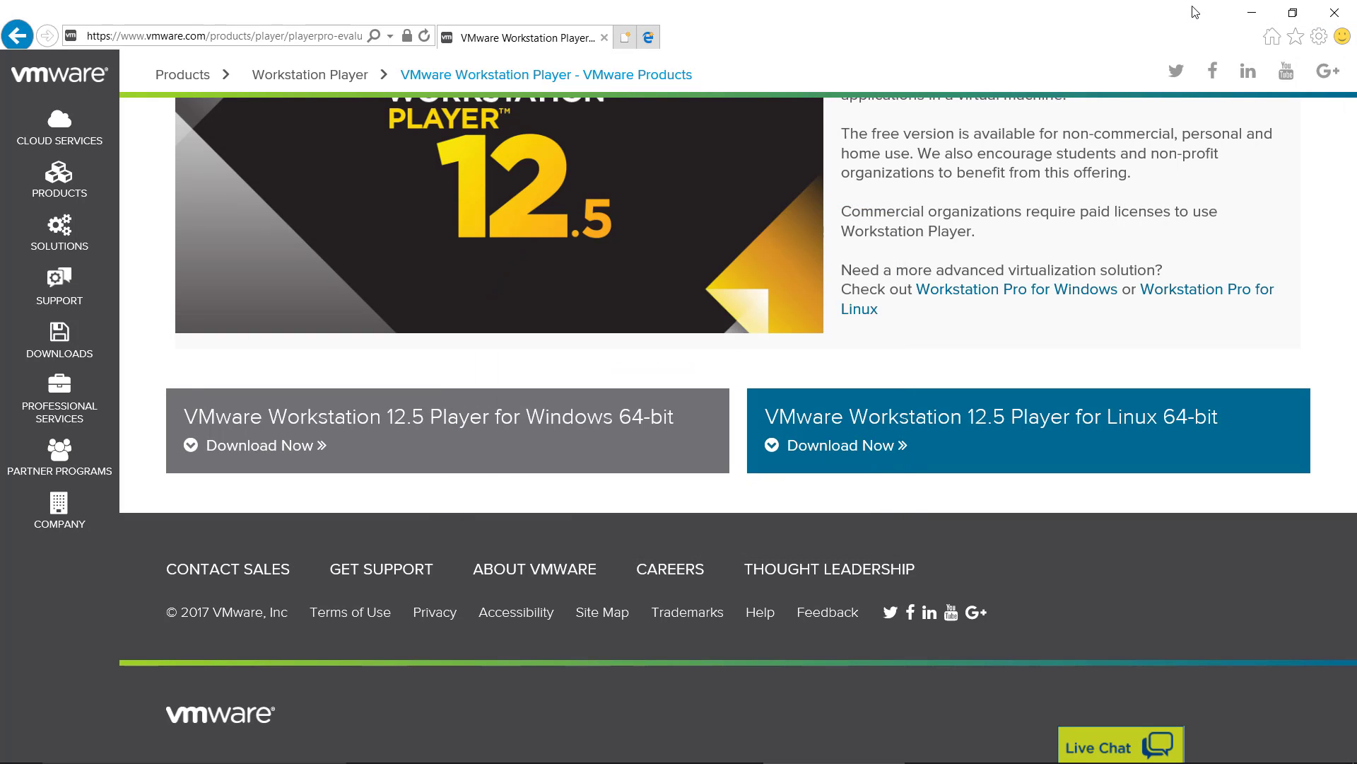
pyautogui.click(1336, 8)
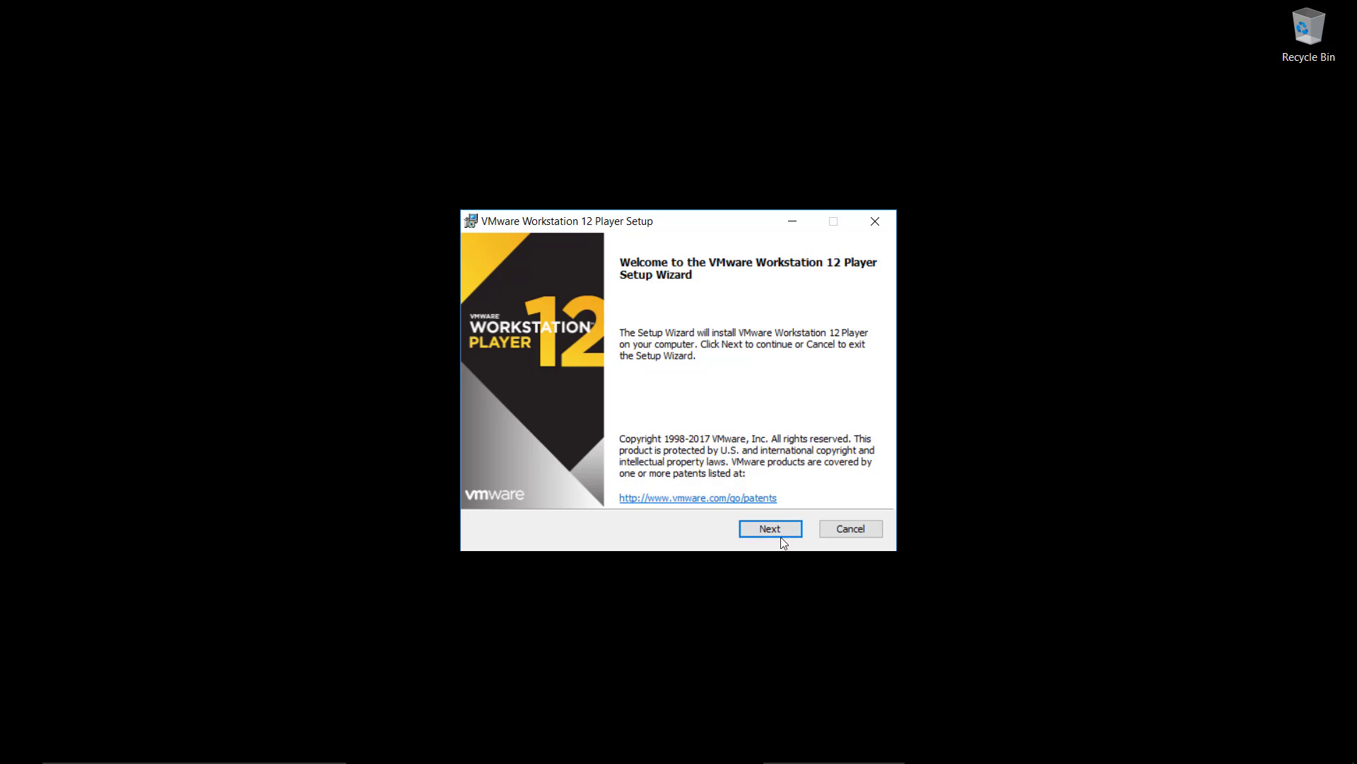
# Step: Accept the license agreement and install VMware Workstation 12 Player with the default destination, user experience settings and shortcuts
pyautogui.click(778, 530)
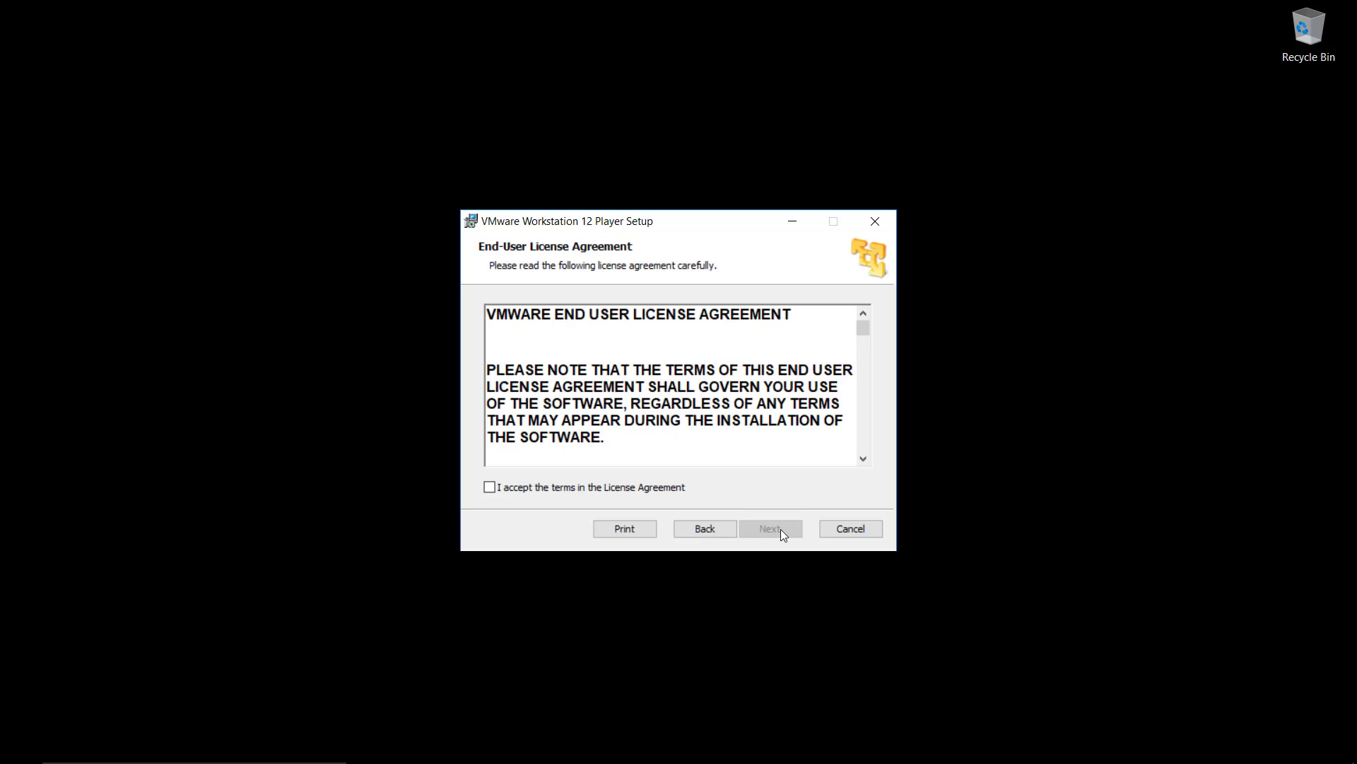
pyautogui.click(597, 500)
pyautogui.click(764, 534)
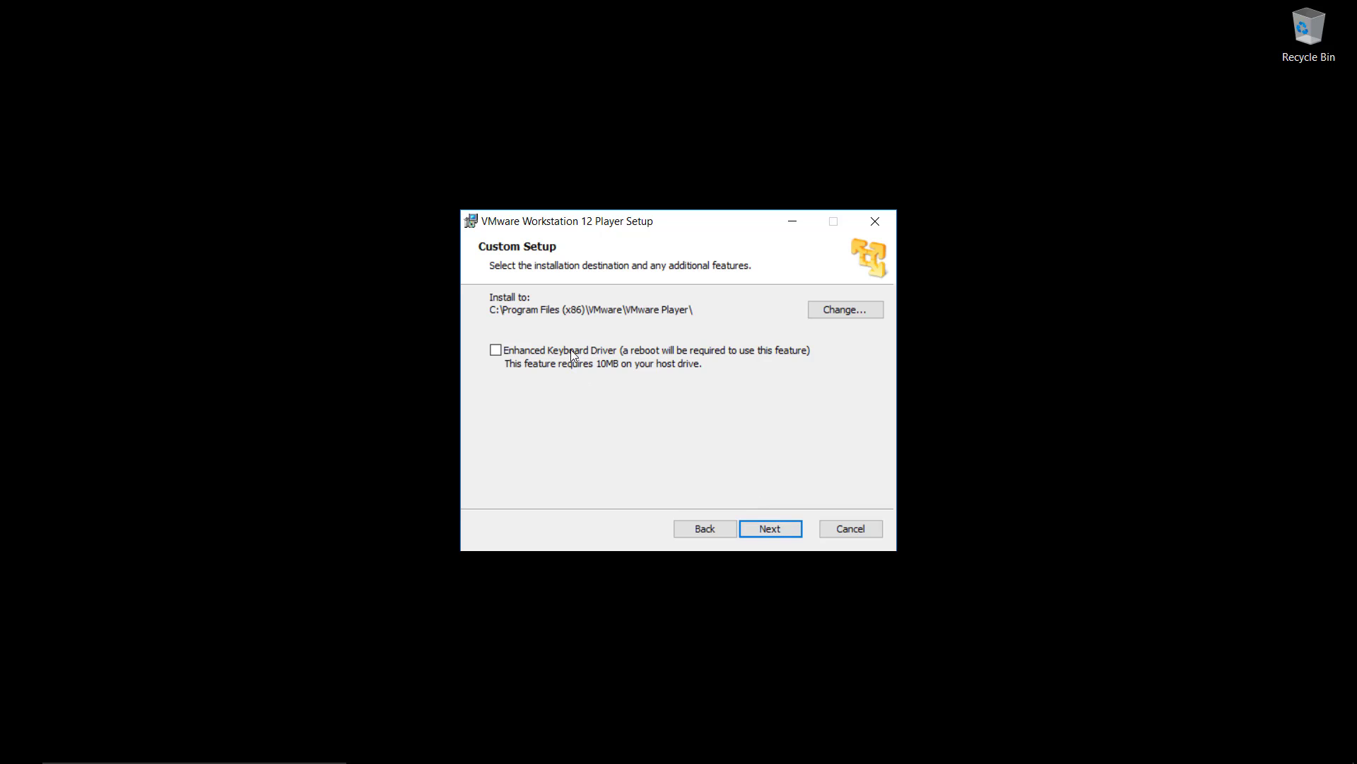
pyautogui.click(771, 530)
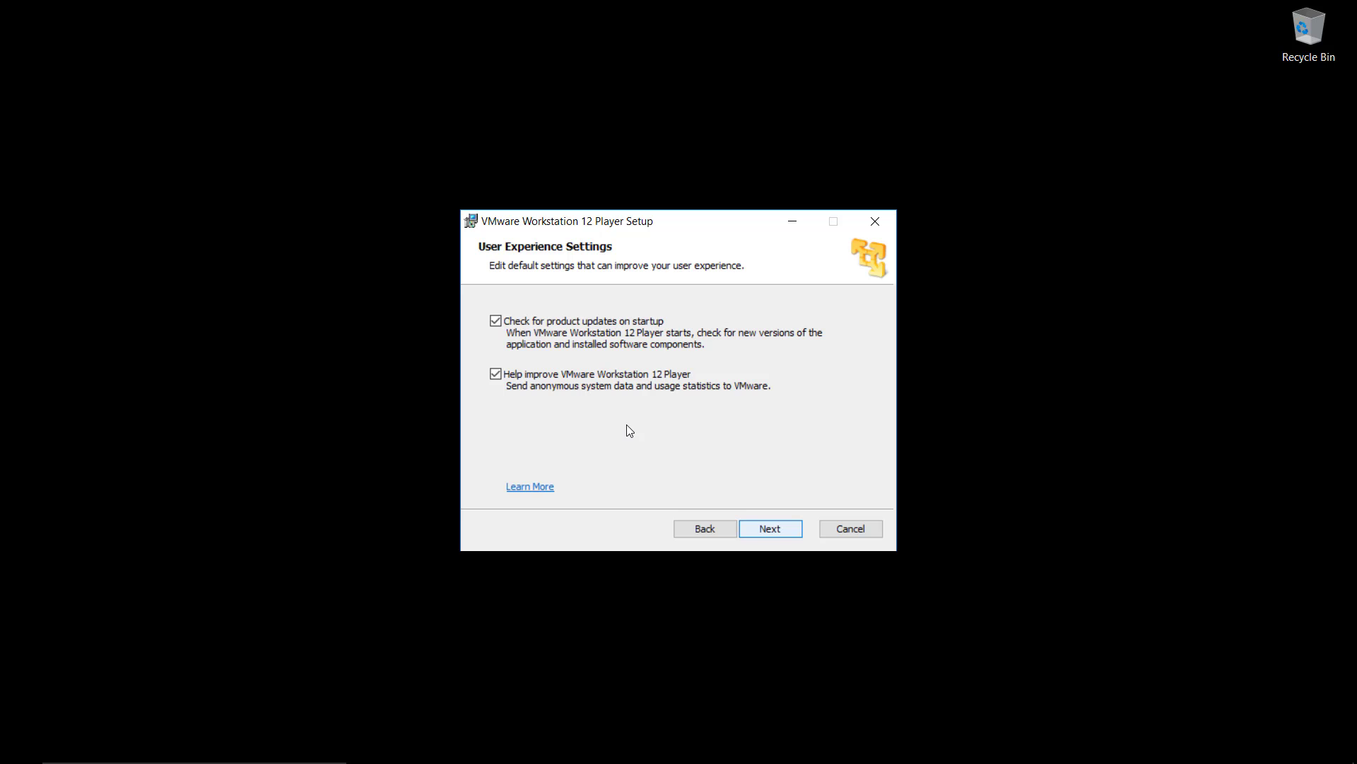
pyautogui.click(793, 530)
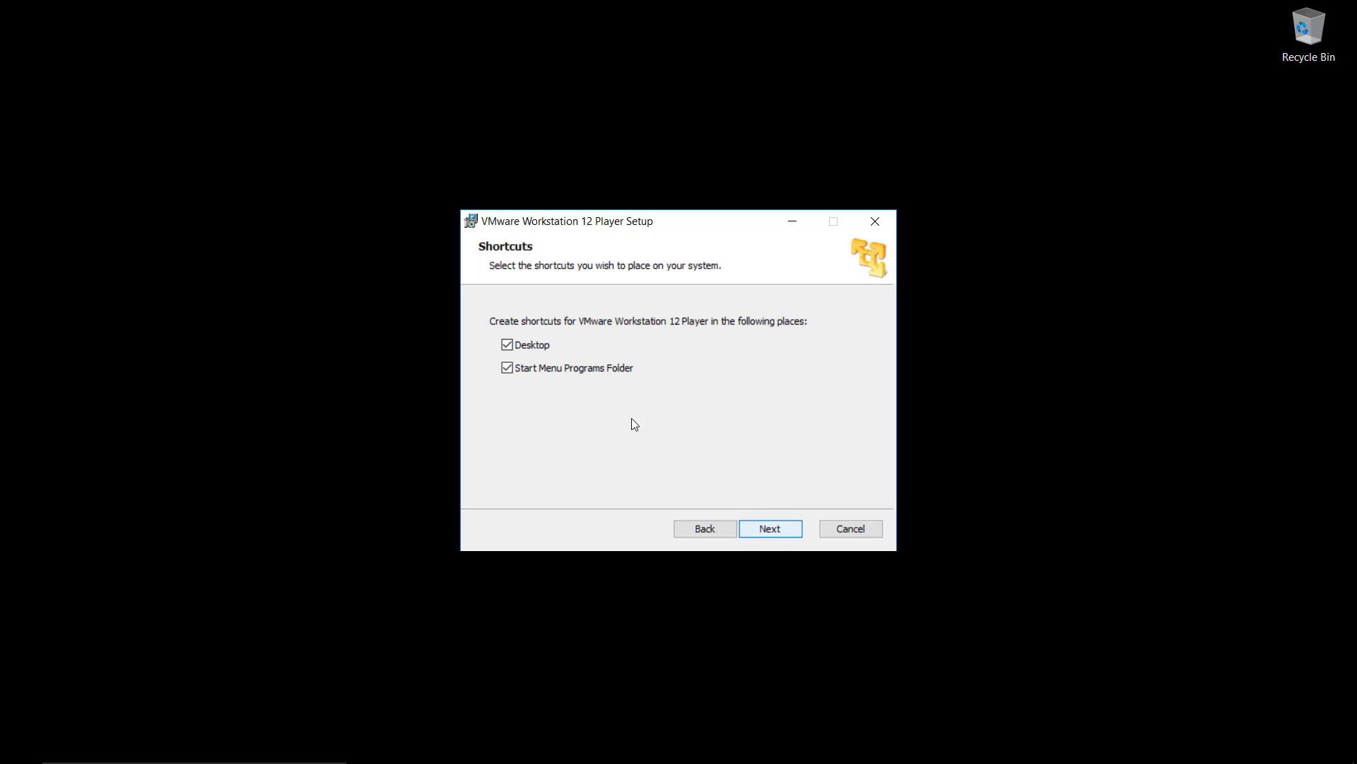
pyautogui.press('Return')
pyautogui.press('Return')
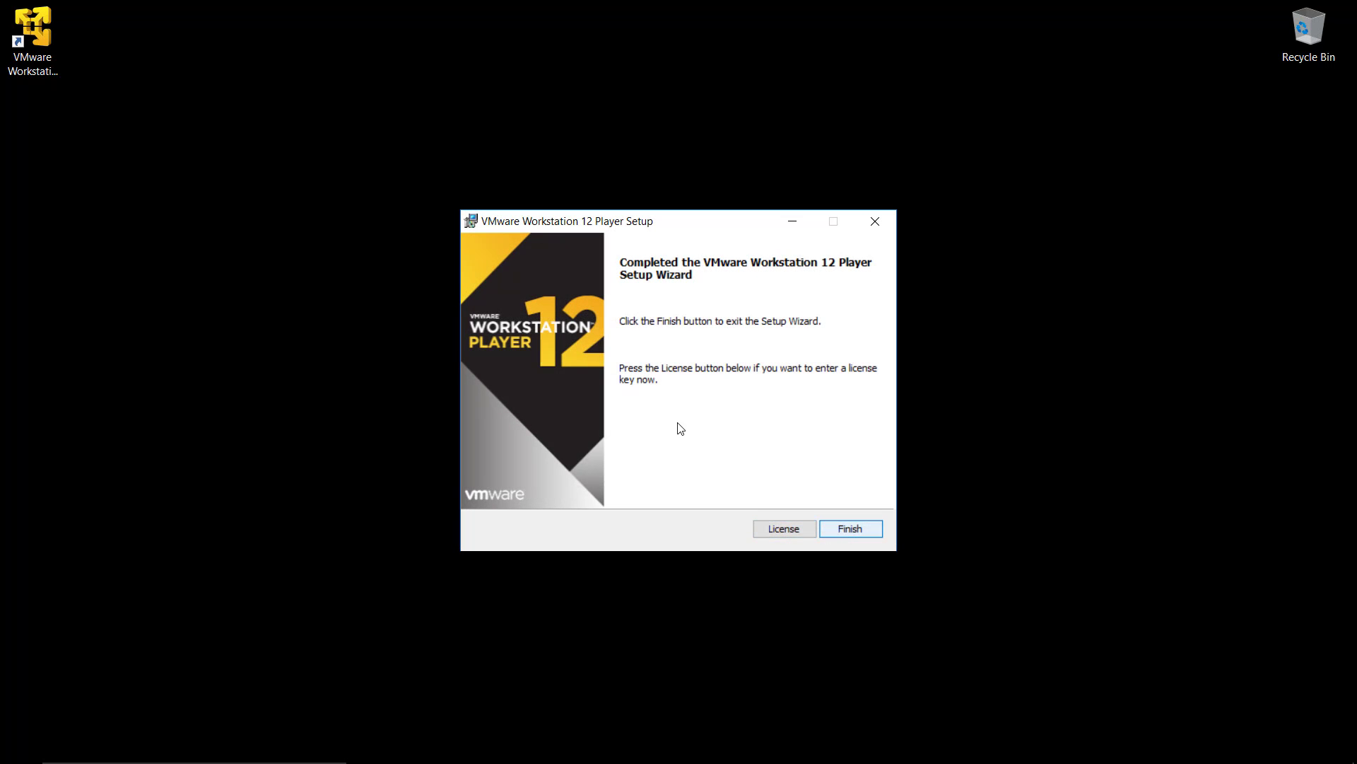
pyautogui.click(850, 528)
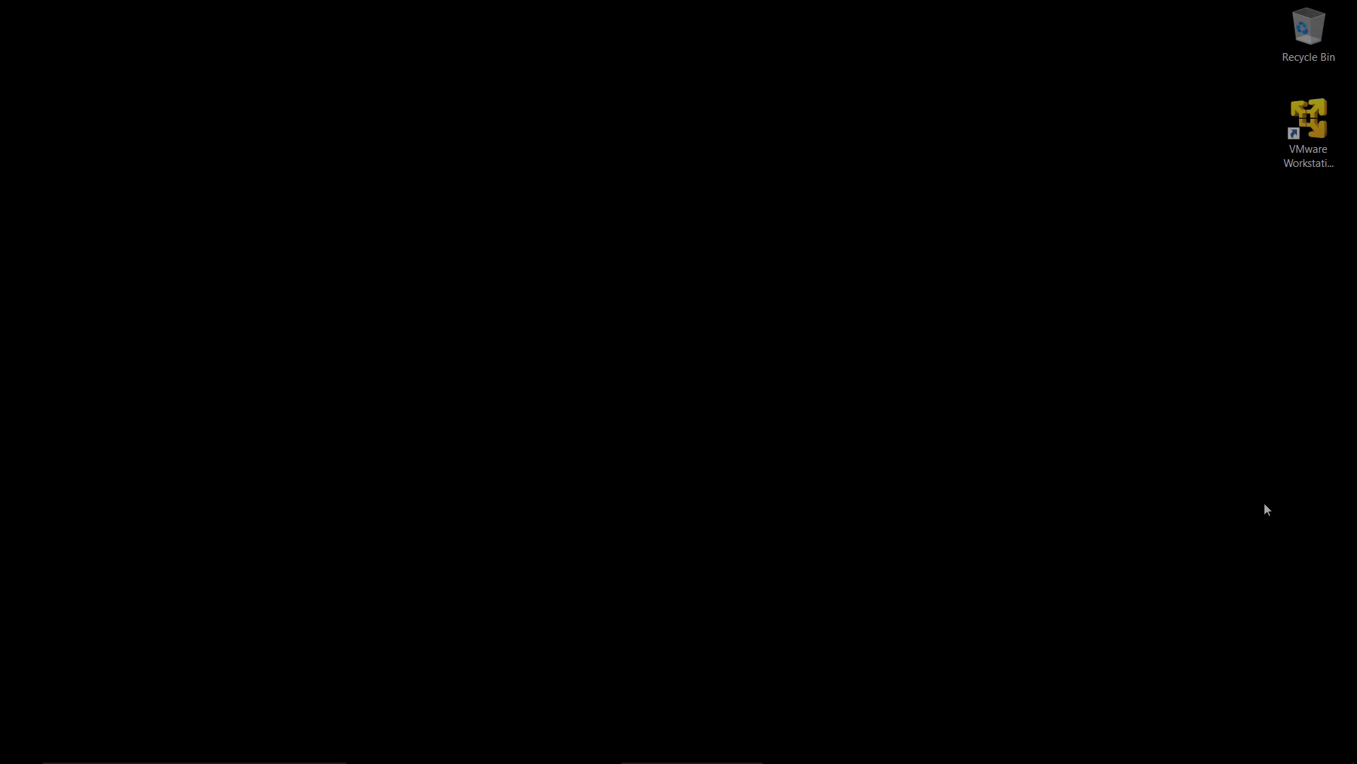
pyautogui.press('super+r')
pyautogui.write('i')
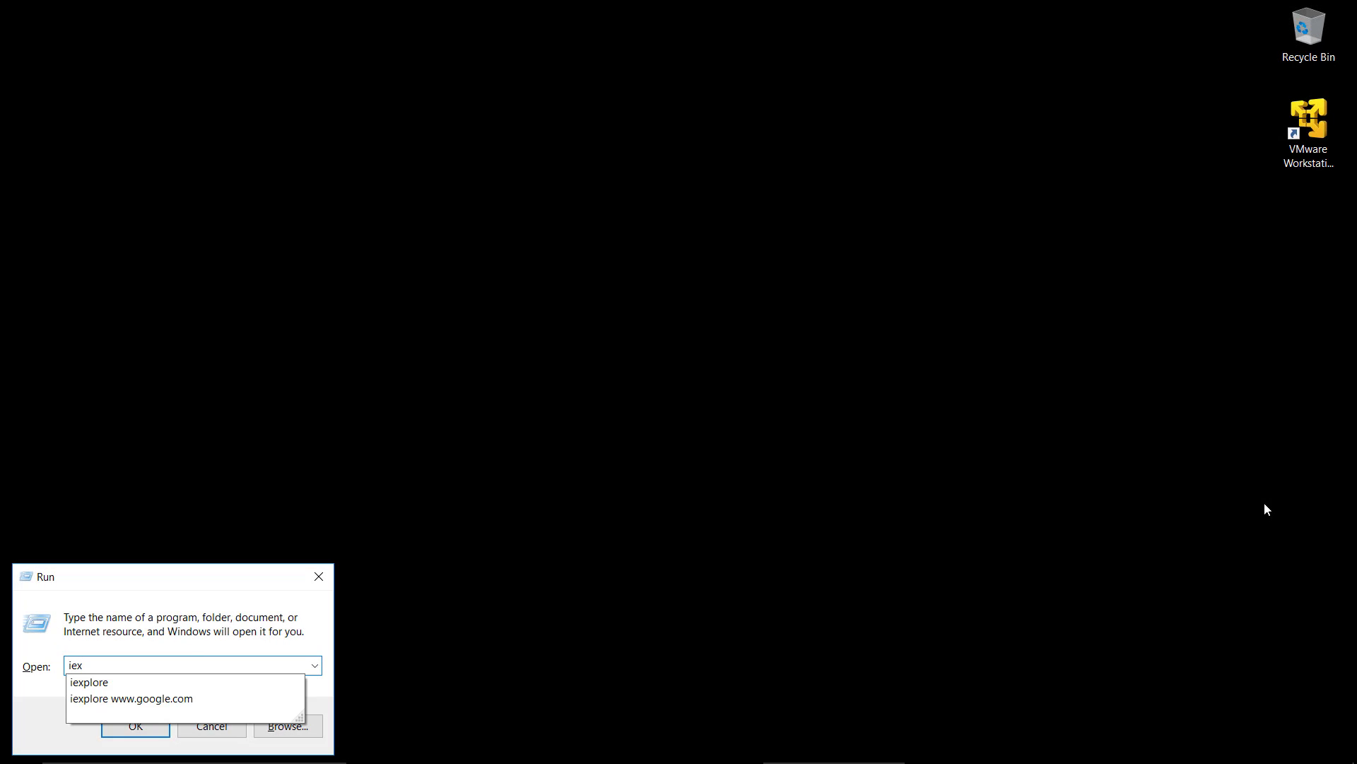
pyautogui.write('ex')
pyautogui.press('Down')
pyautogui.press('Down')
pyautogui.press('Return')
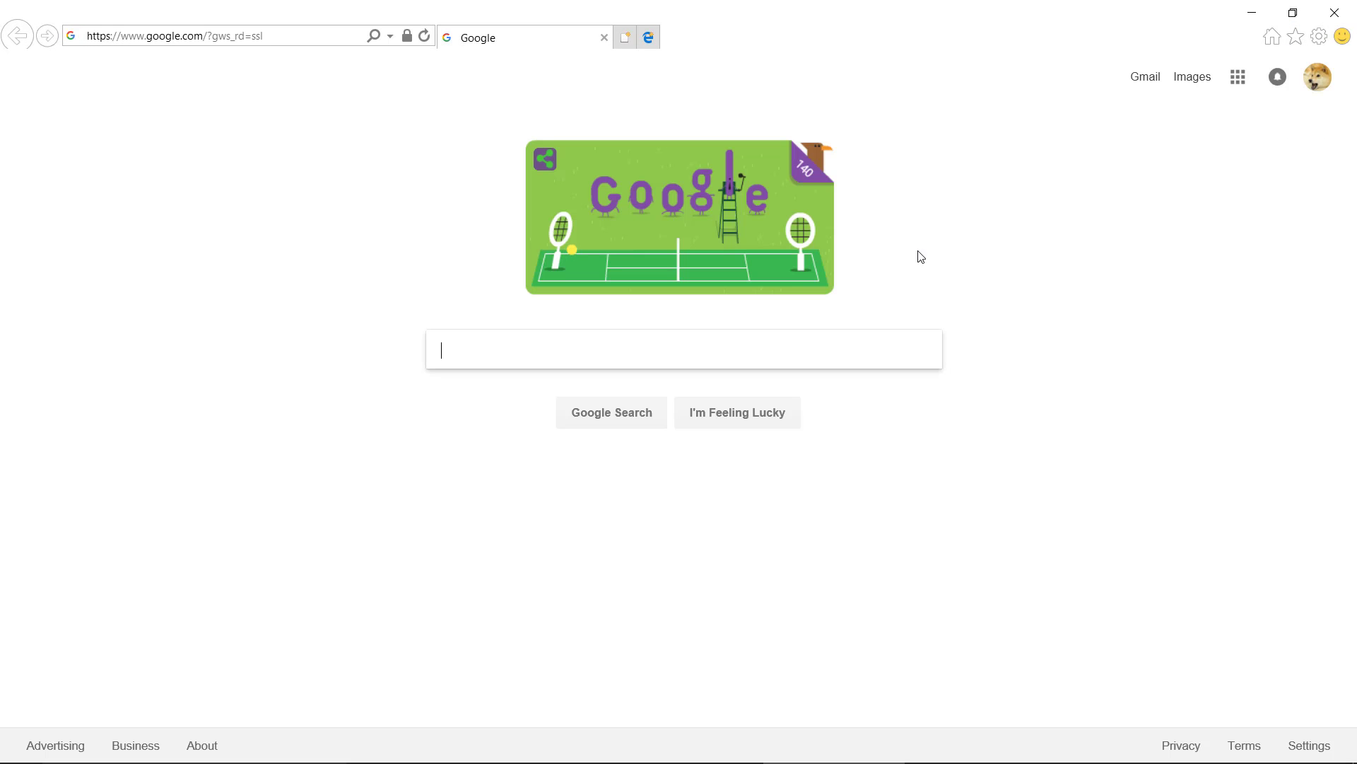
# Step: Search Google for "download kali linux" and open the official Kali Linux Downloads page
pyautogui.write('do')
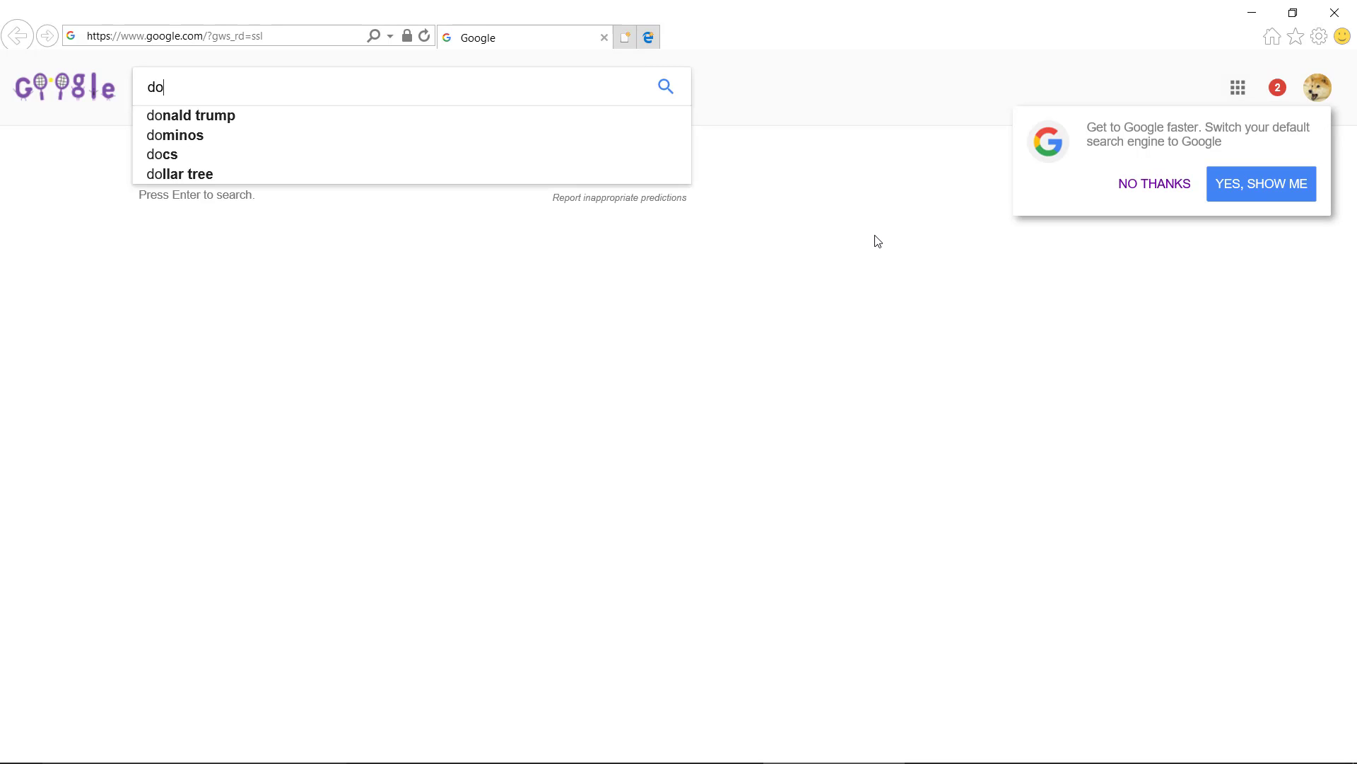
pyautogui.write('wnload kali linux')
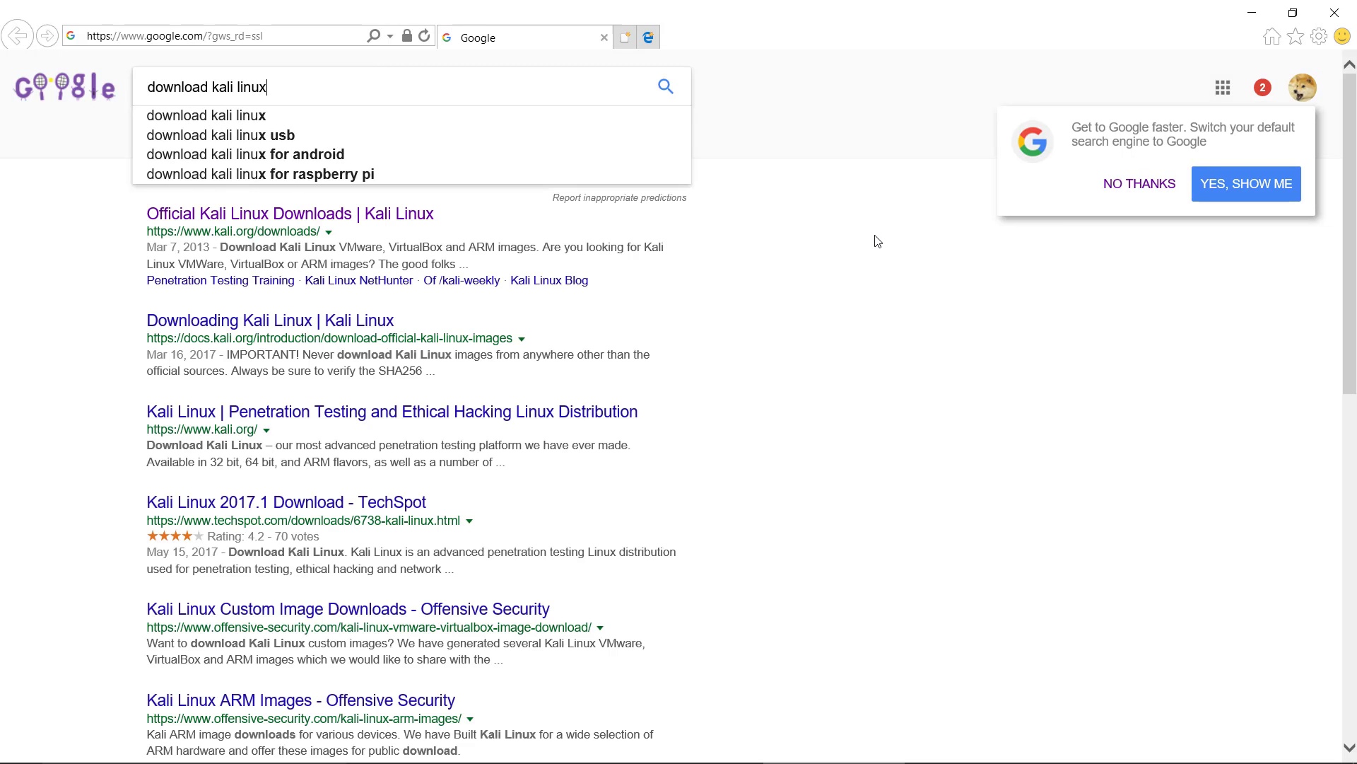
pyautogui.press('Return')
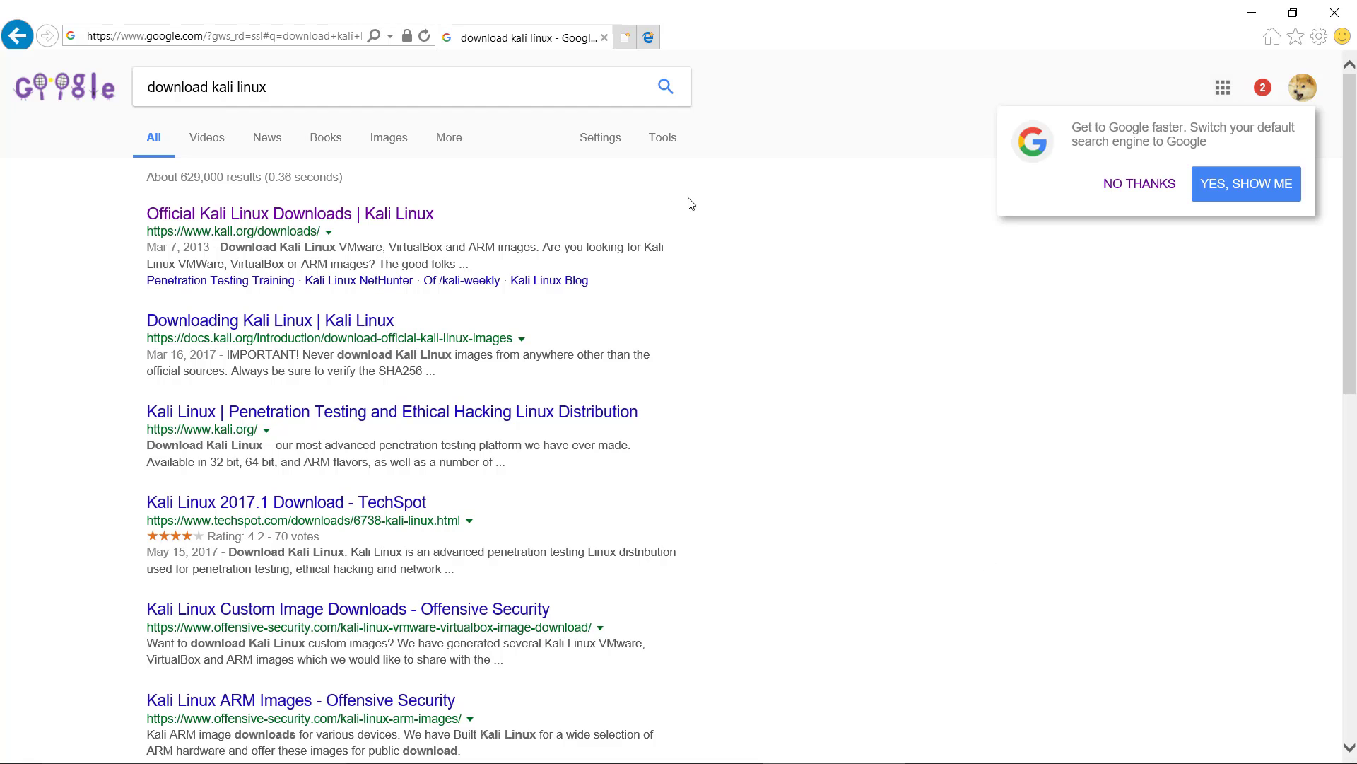
pyautogui.click(382, 214)
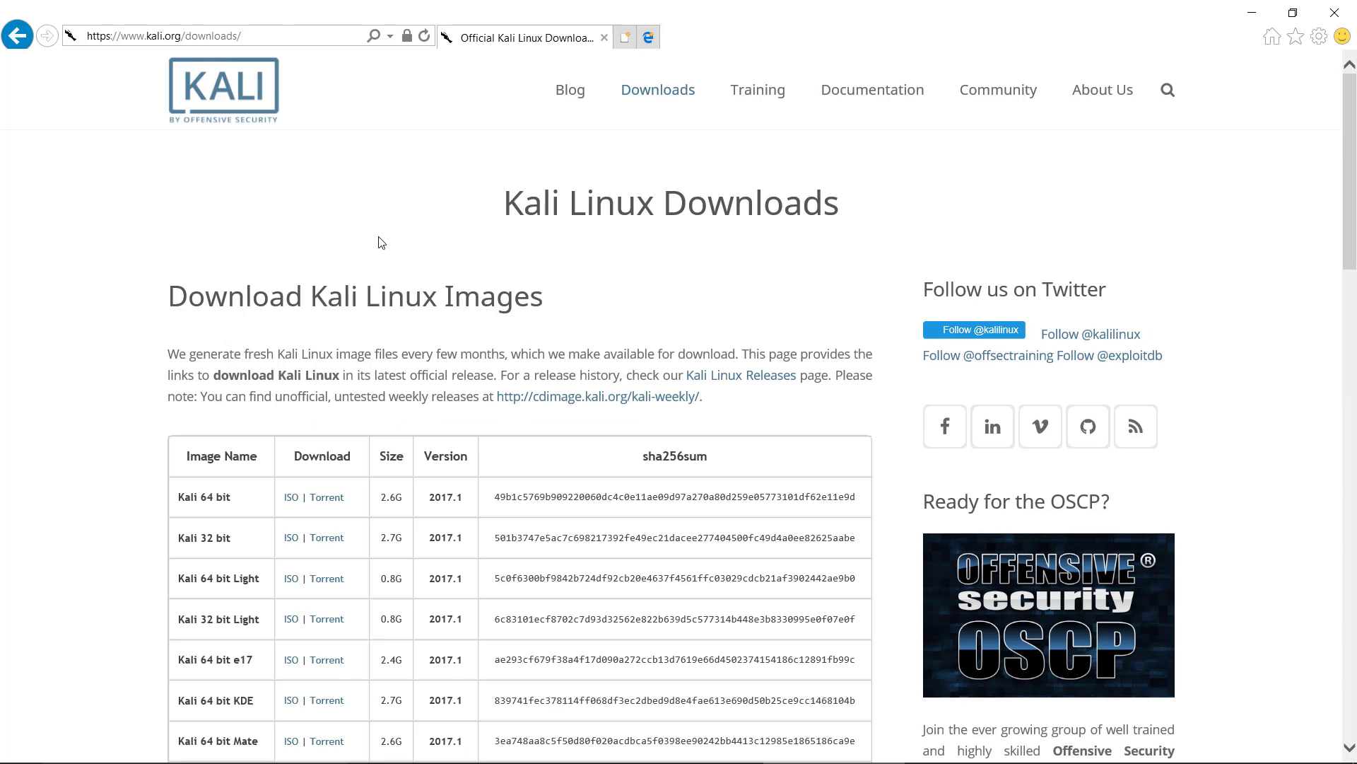
# Step: Download the Kali 64 bit ISO into C:\_ISOs as kali-linux-2017.1-amd64, and close the browser once the download completes
pyautogui.rightClick(293, 502)
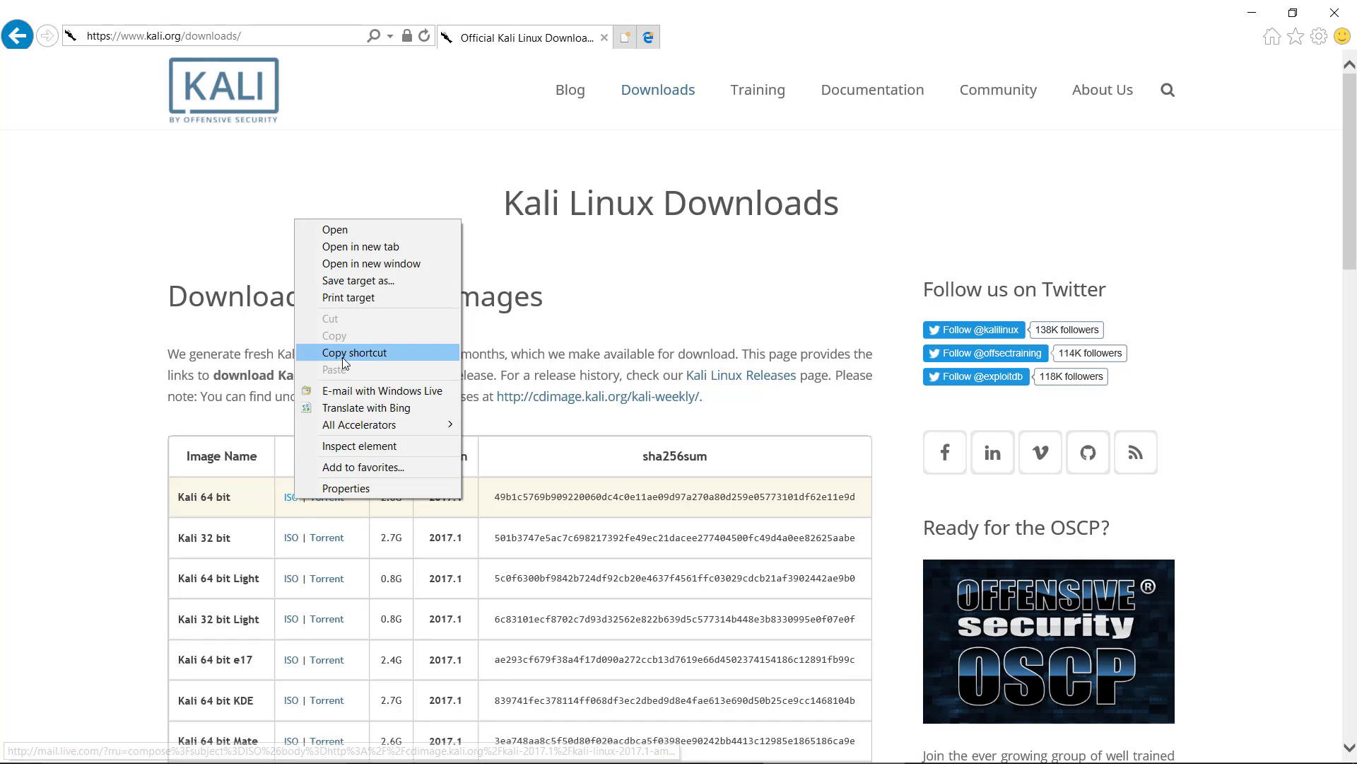
pyautogui.click(291, 497)
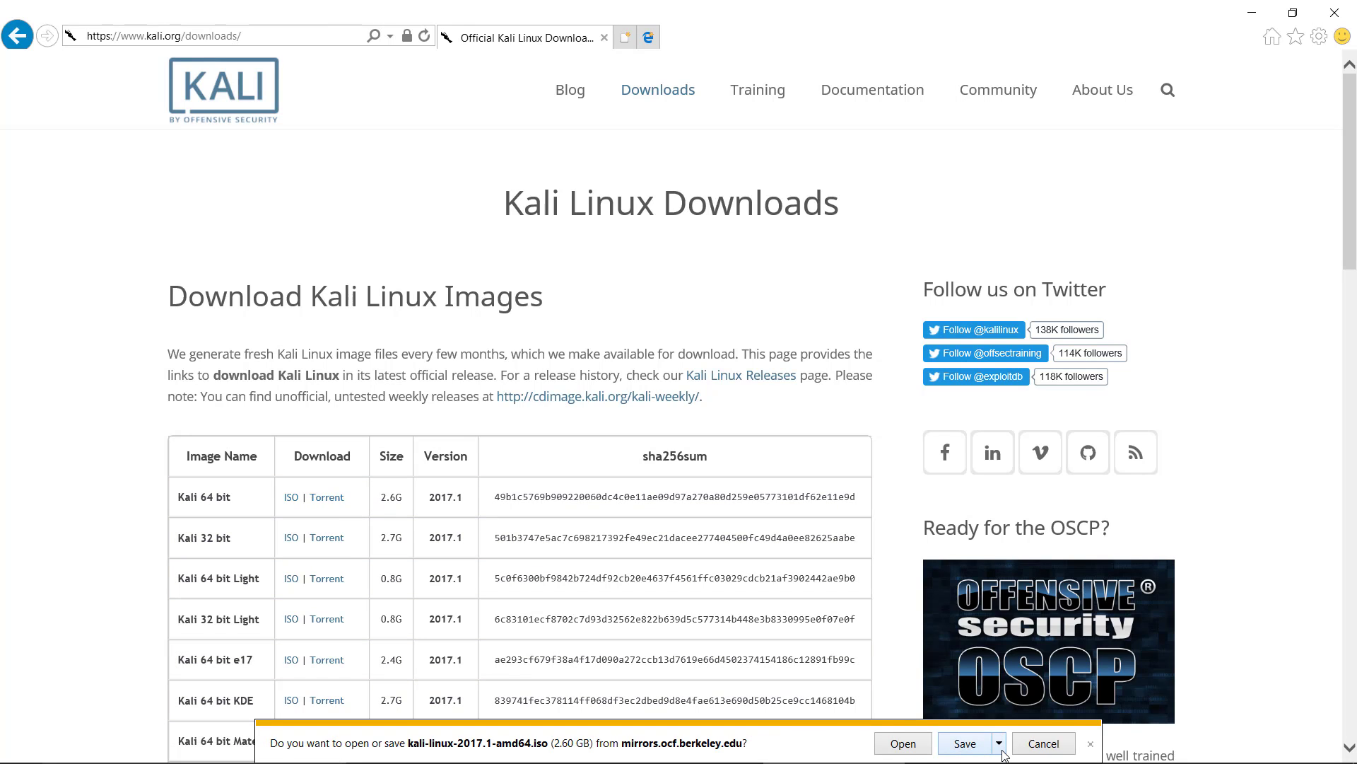
pyautogui.click(999, 743)
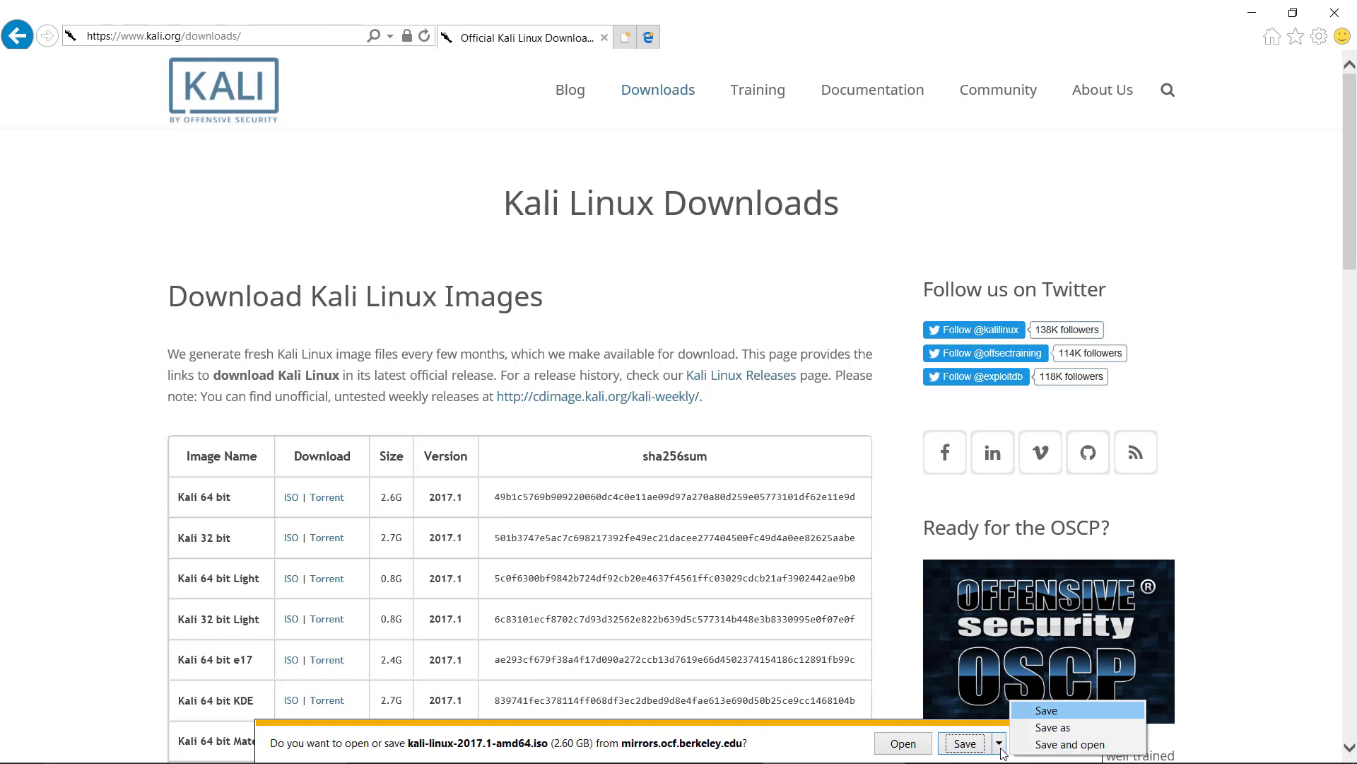
pyautogui.click(1039, 727)
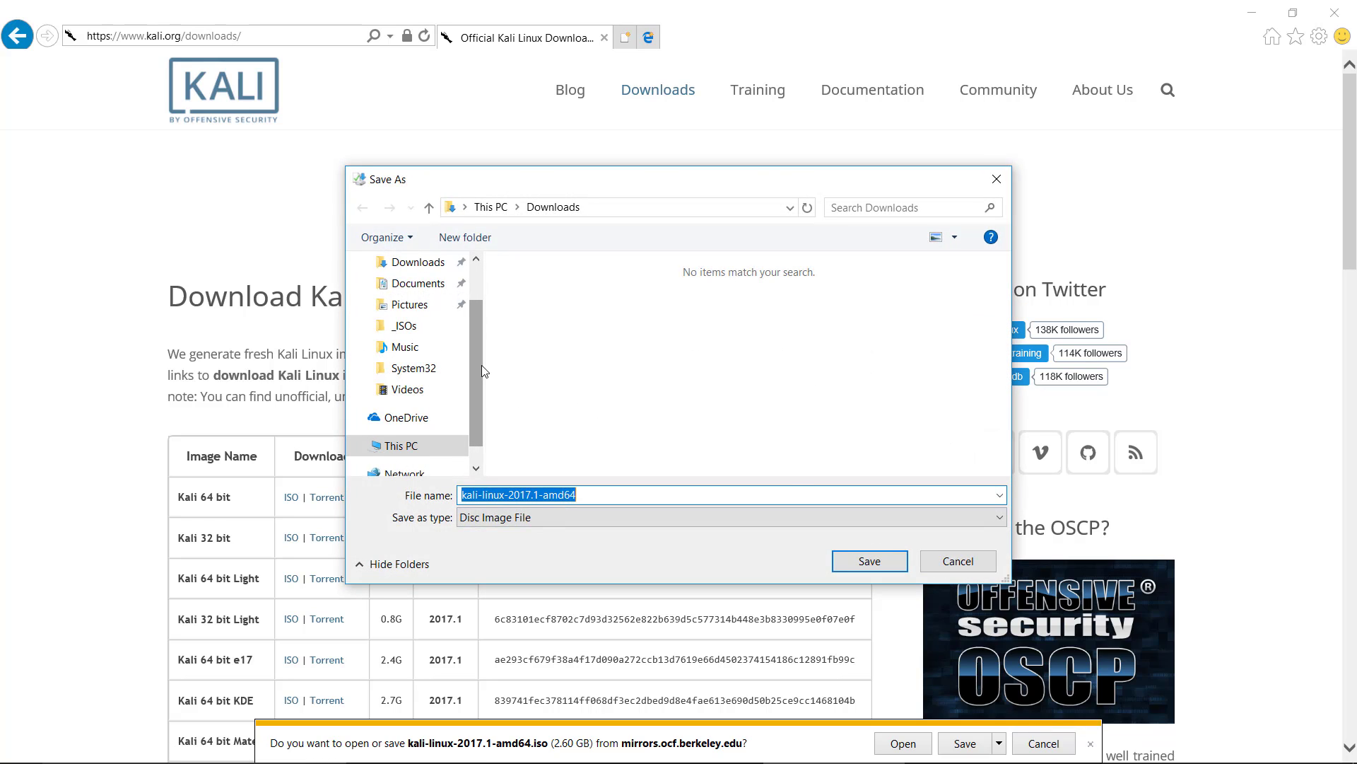
pyautogui.scroll(-1, 474, 379)
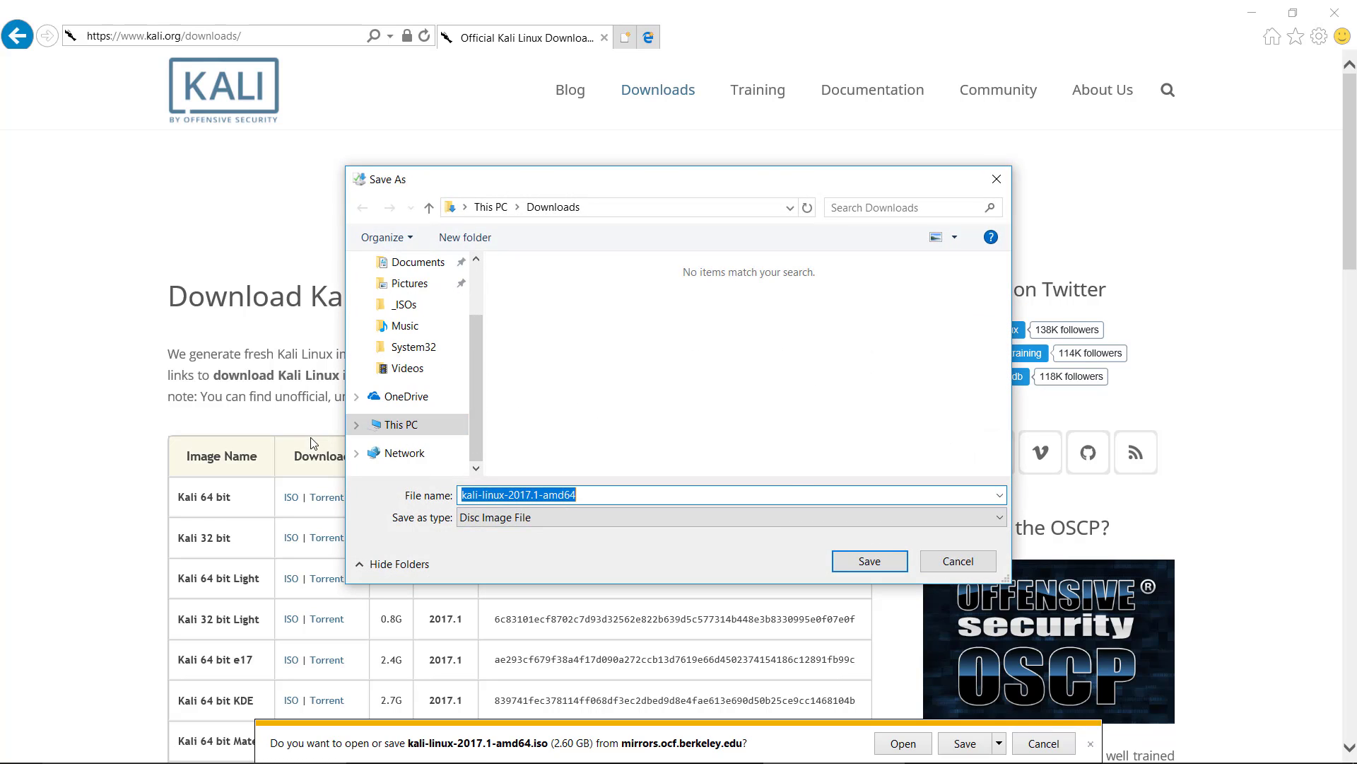
pyautogui.click(365, 421)
pyautogui.click(365, 417)
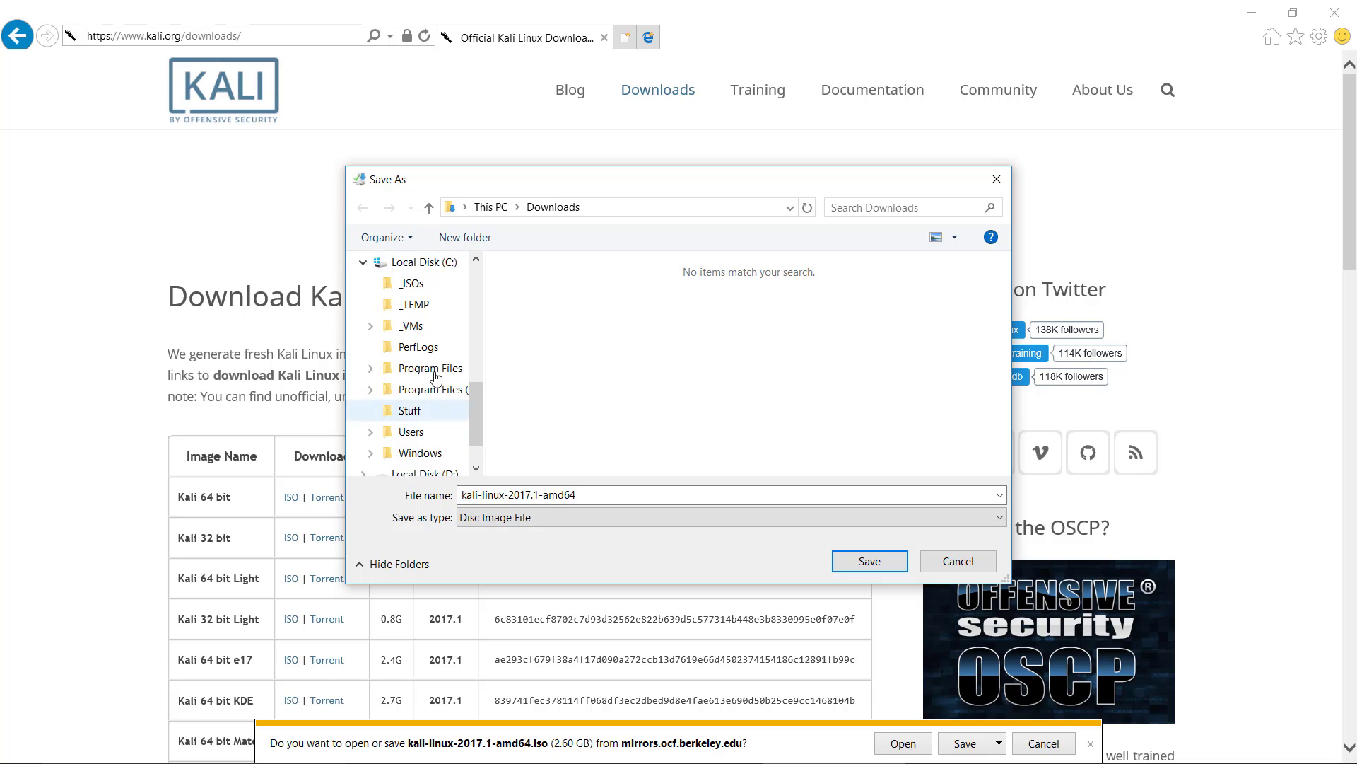
pyautogui.click(414, 285)
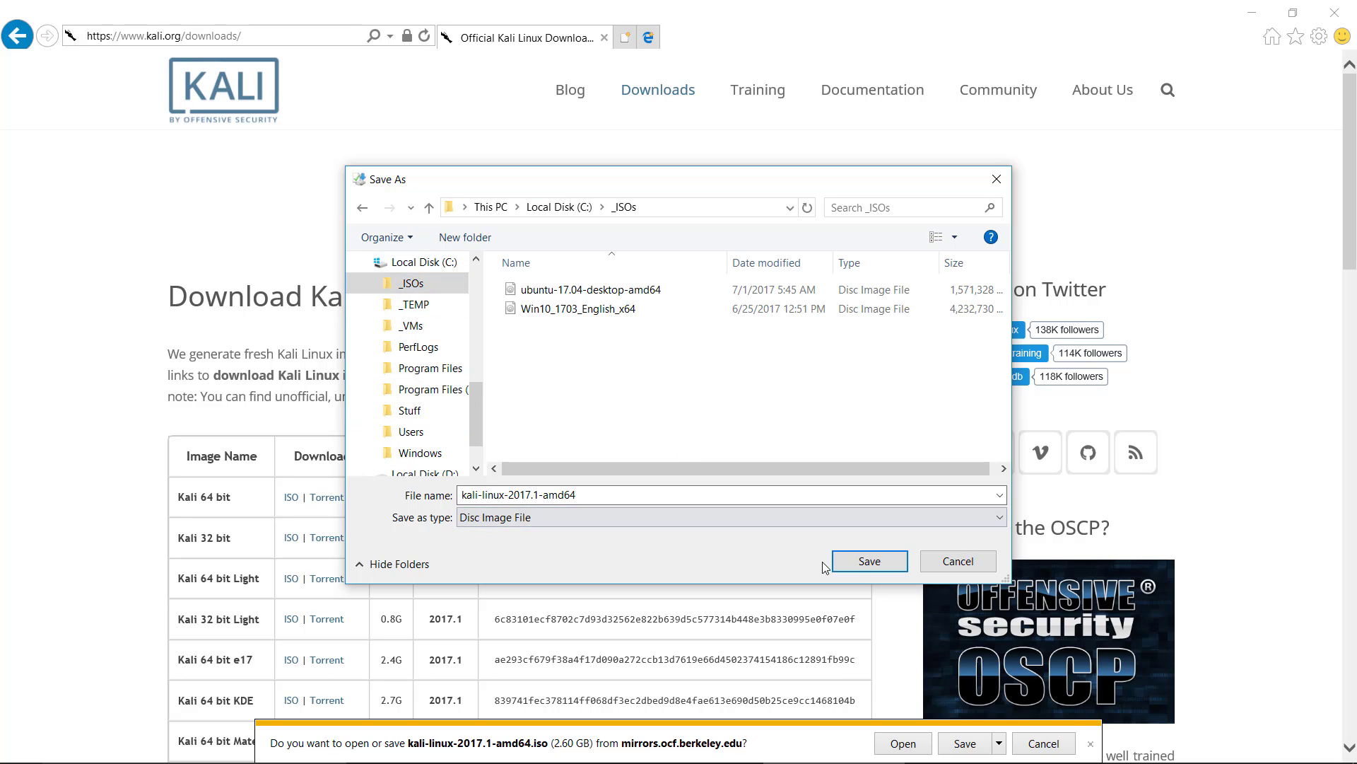
pyautogui.click(873, 563)
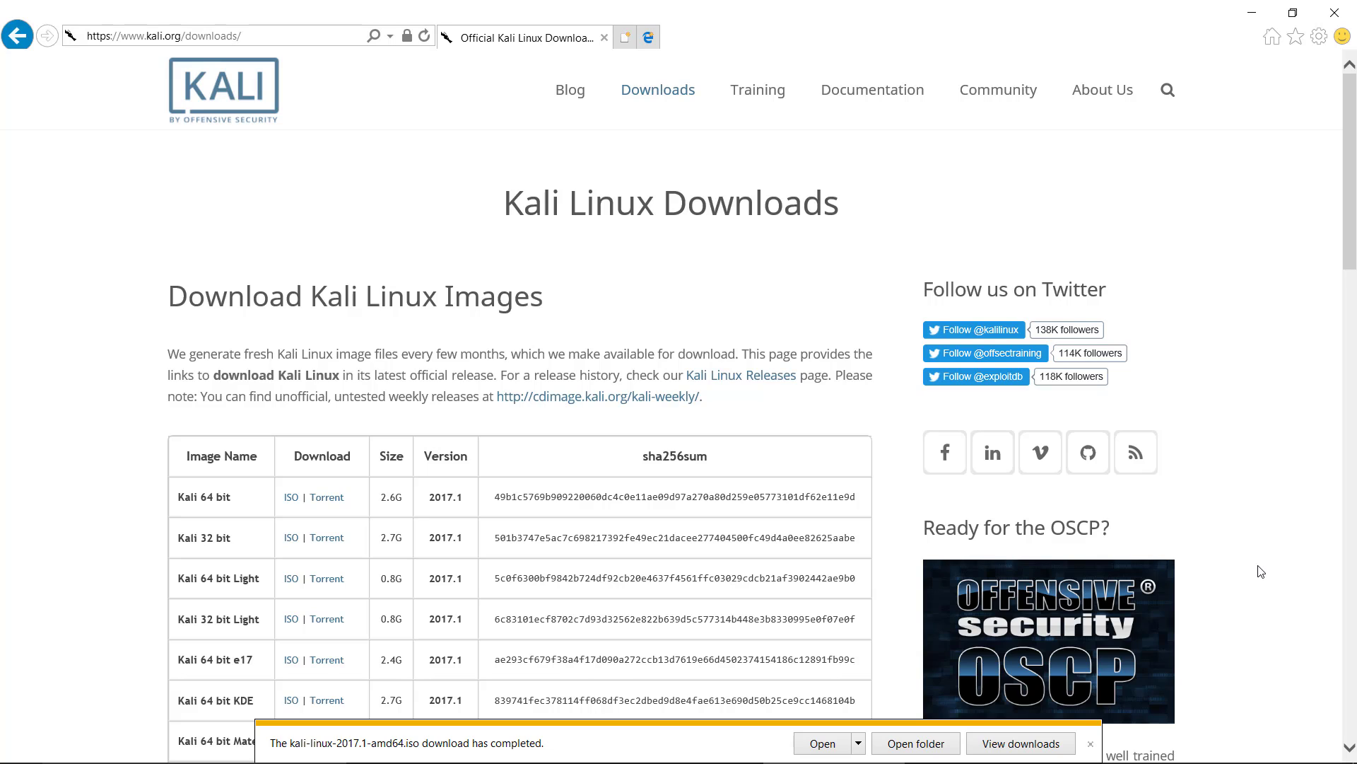
pyautogui.click(1344, 15)
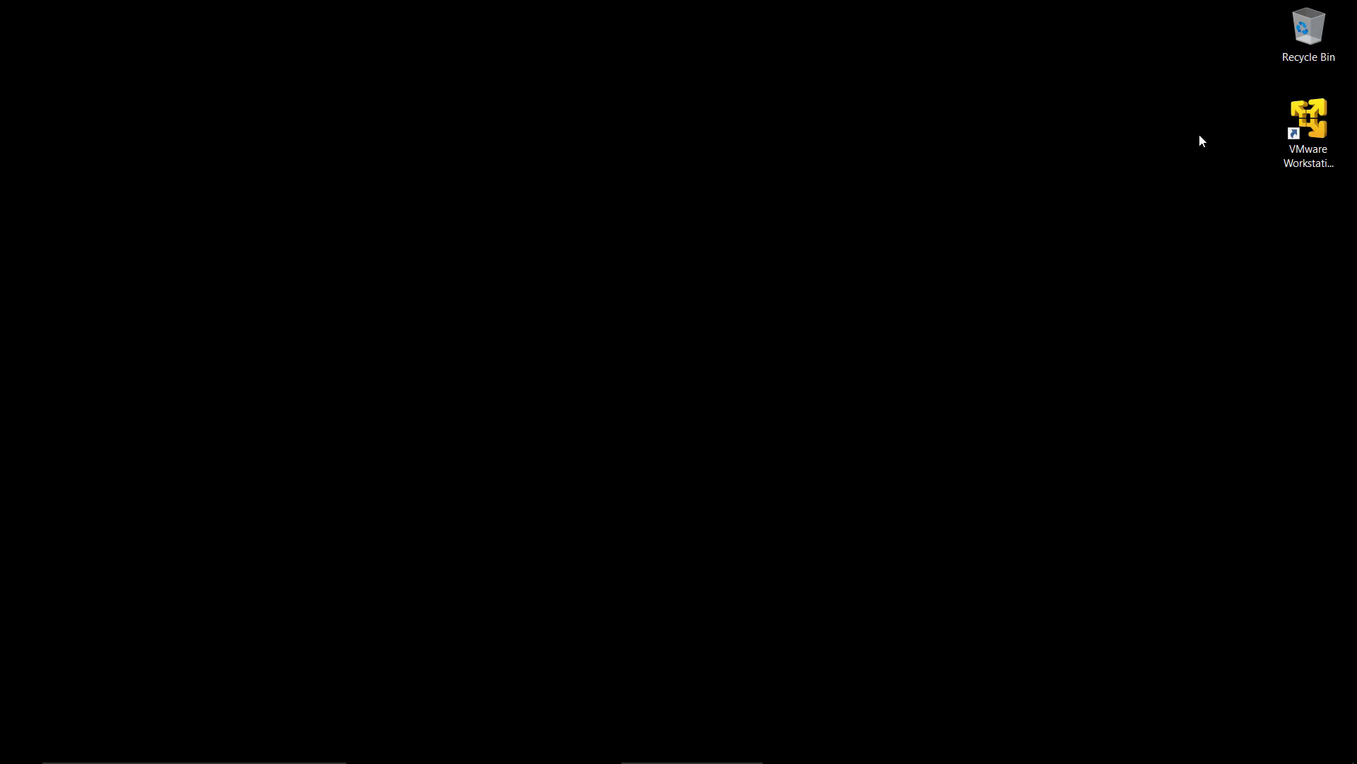
# Step: Launch VMware Workstation 12 Player from the desktop and start creating a new virtual machine
pyautogui.doubleClick(1315, 119)
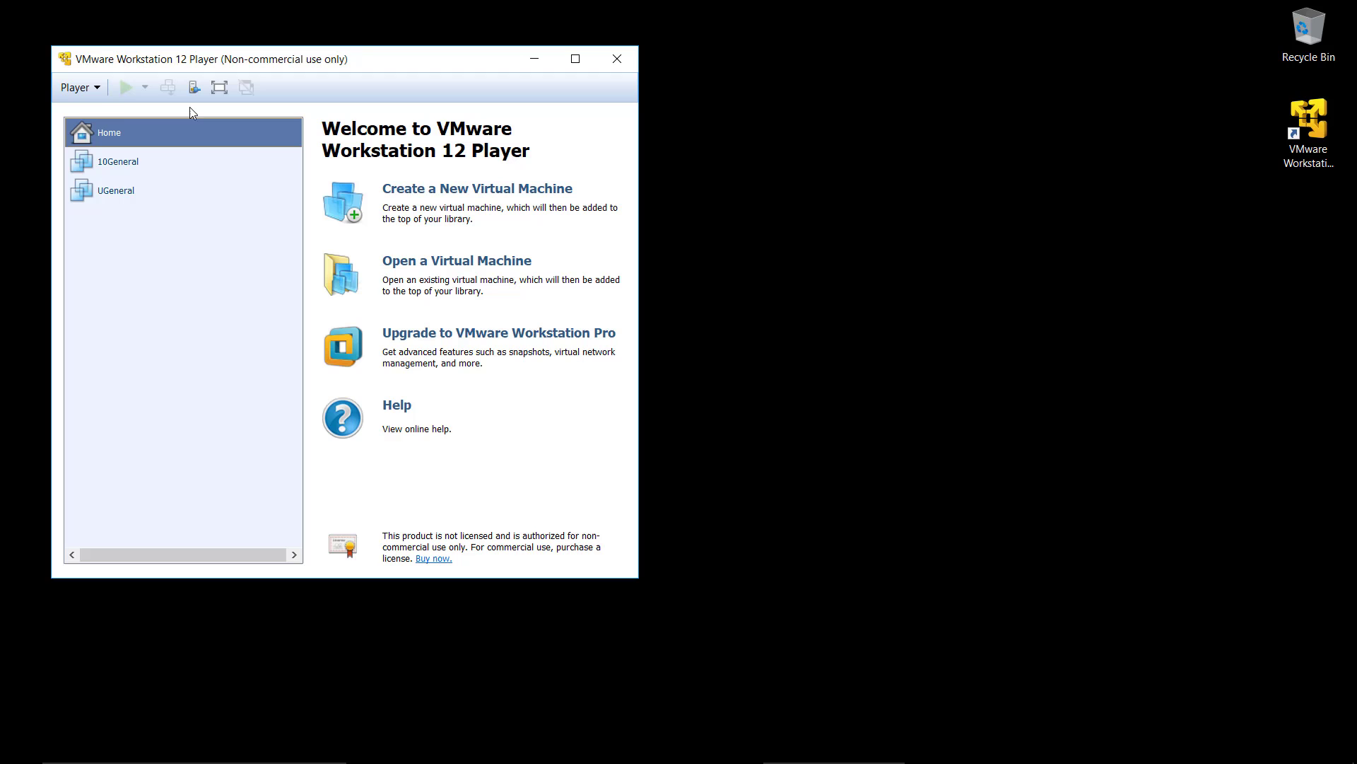
pyautogui.click(79, 87)
pyautogui.moveTo(111, 113)
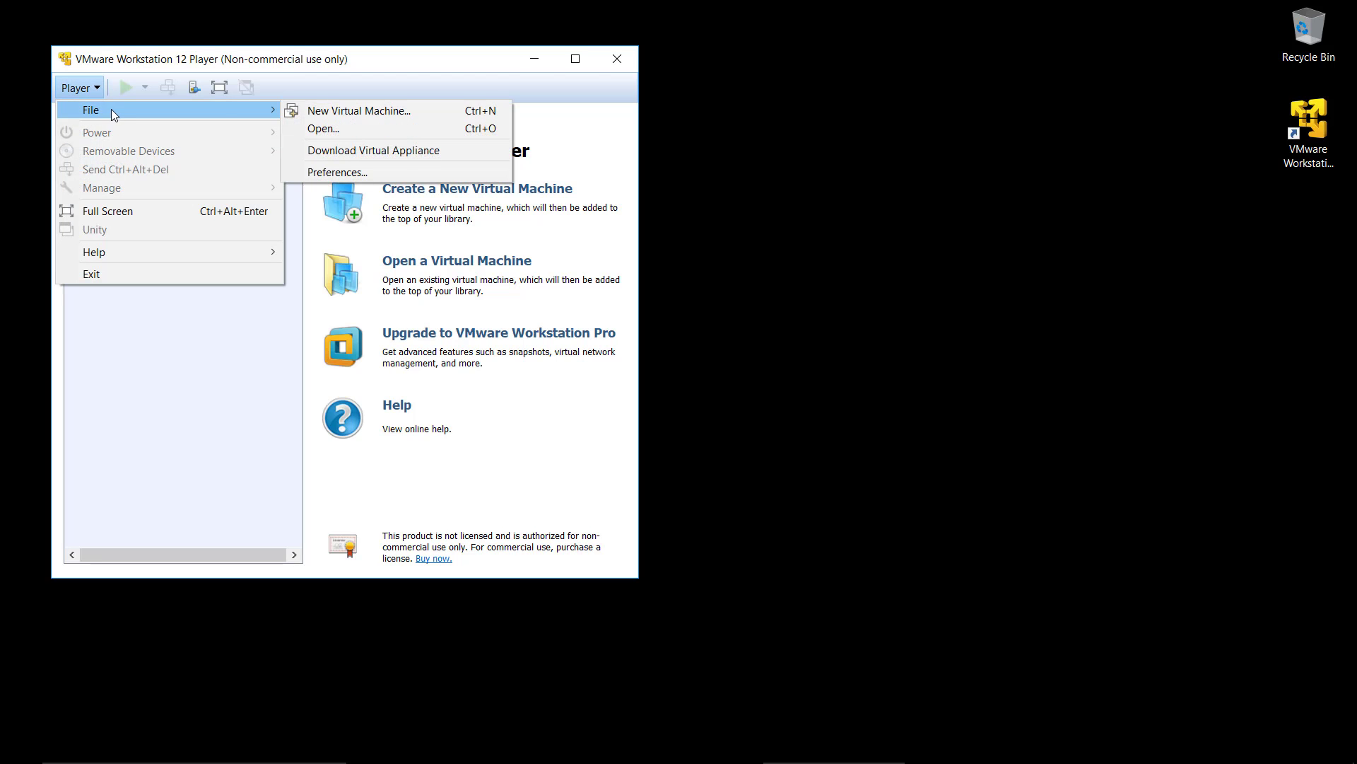
pyautogui.click(325, 116)
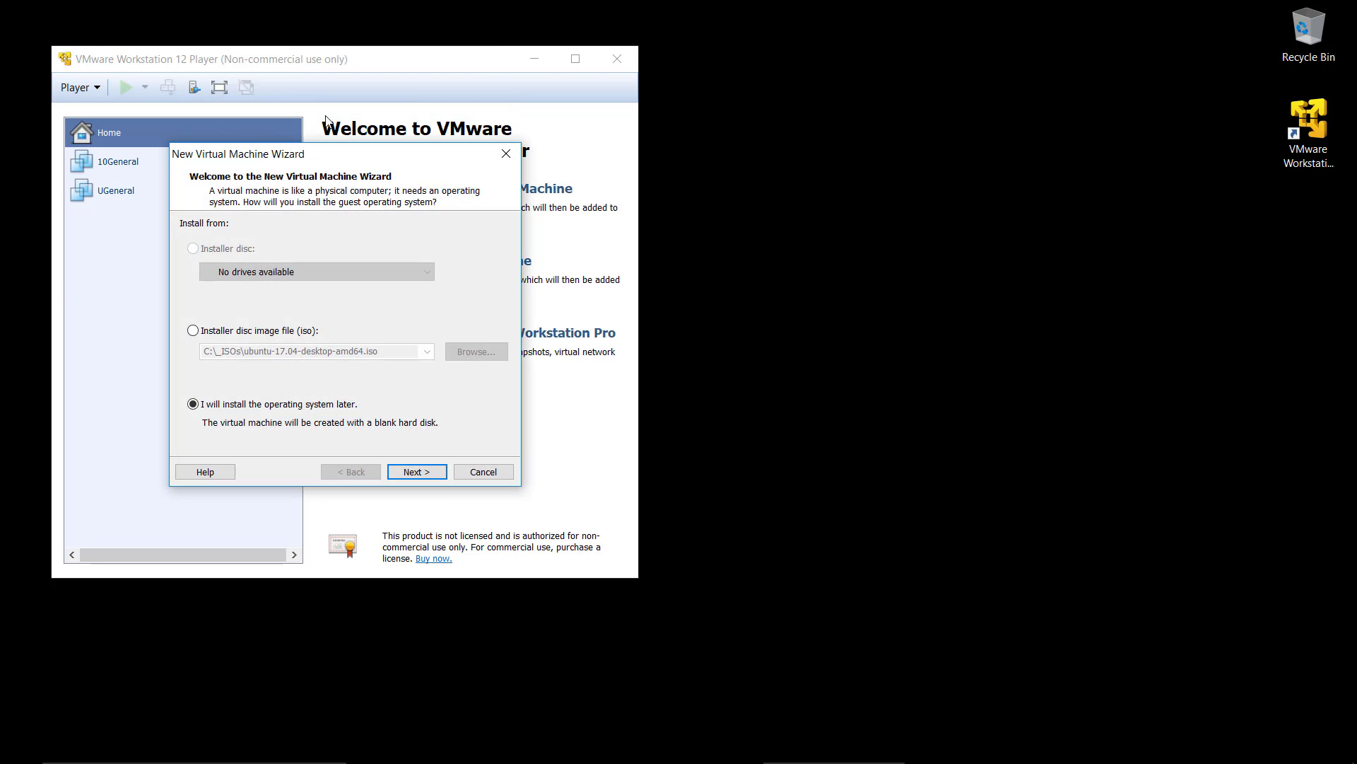
# Step: Choose the installer disc image kali-linux-2017.1-amd64 from C:\_ISOs as the installation source and continue the wizard
pyautogui.click(235, 335)
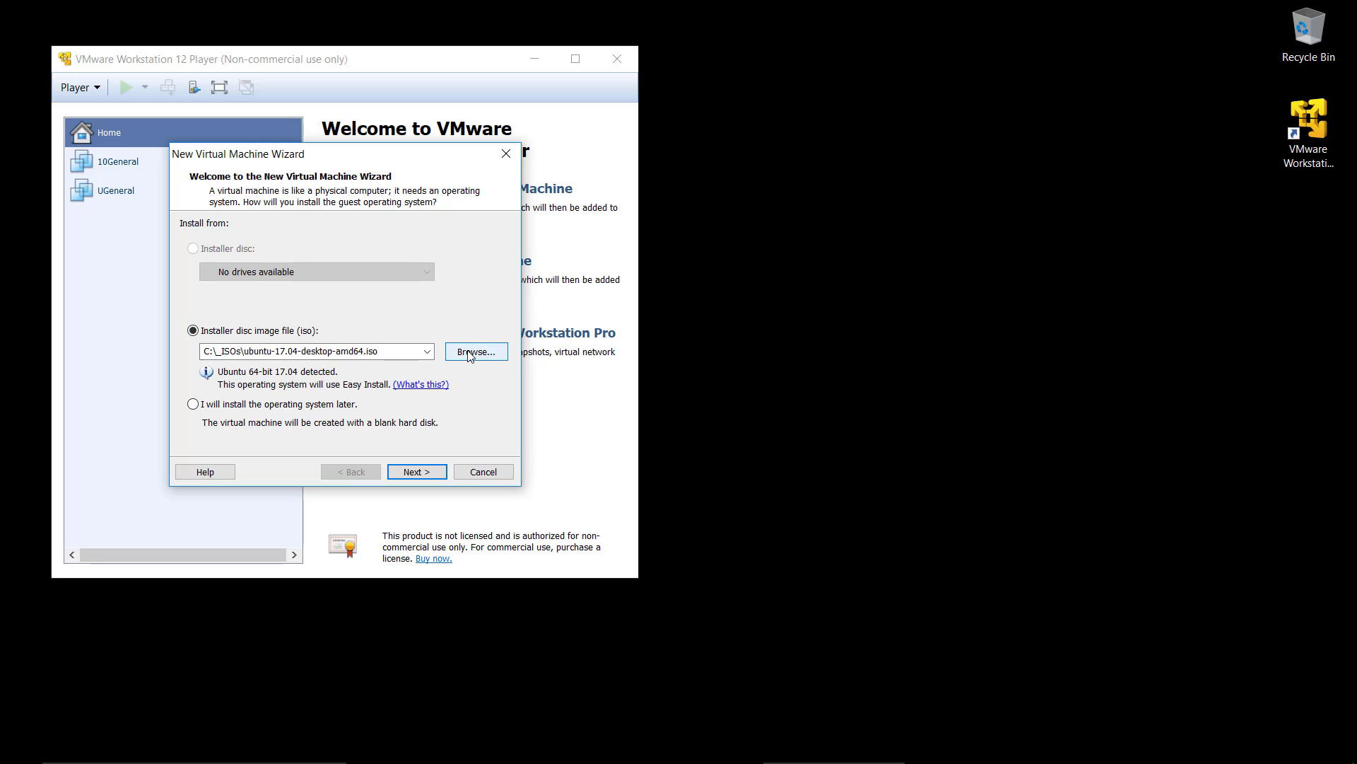
pyautogui.click(470, 353)
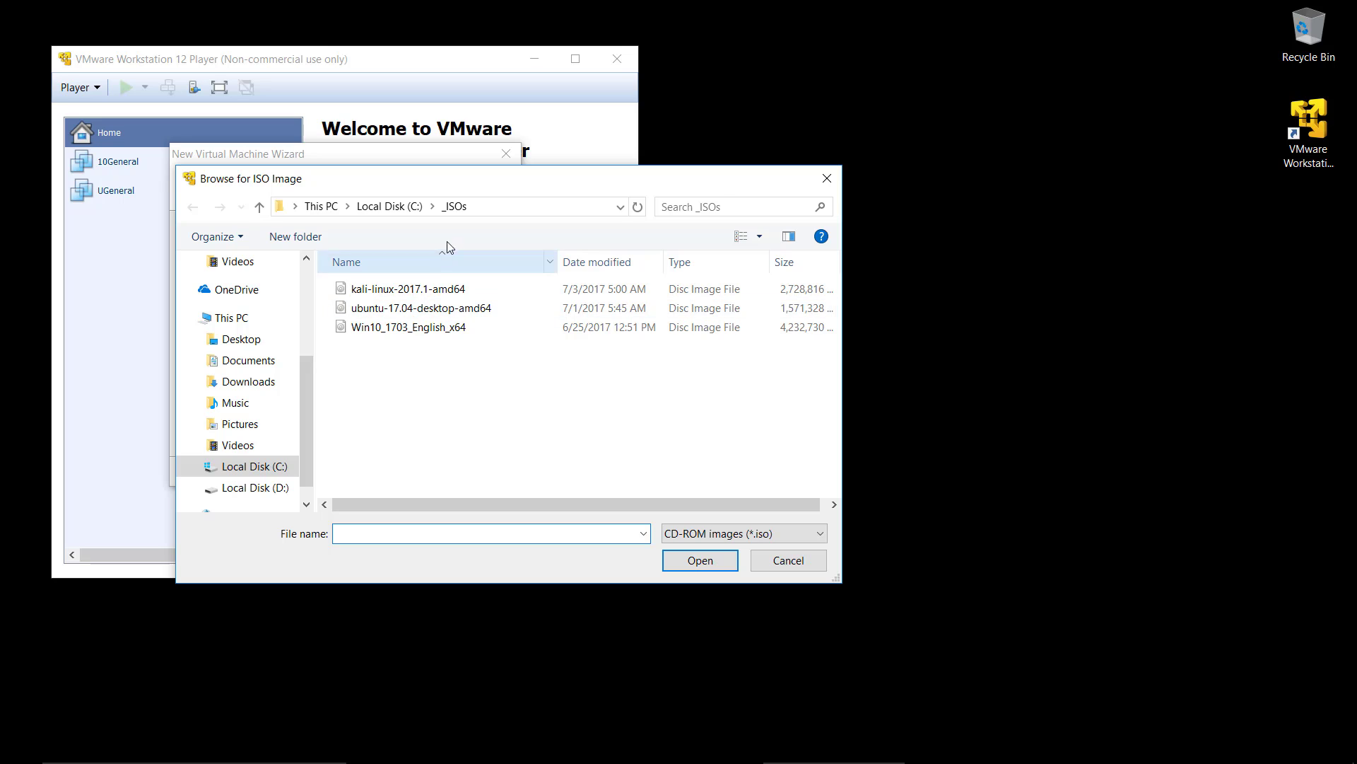
pyautogui.click(524, 210)
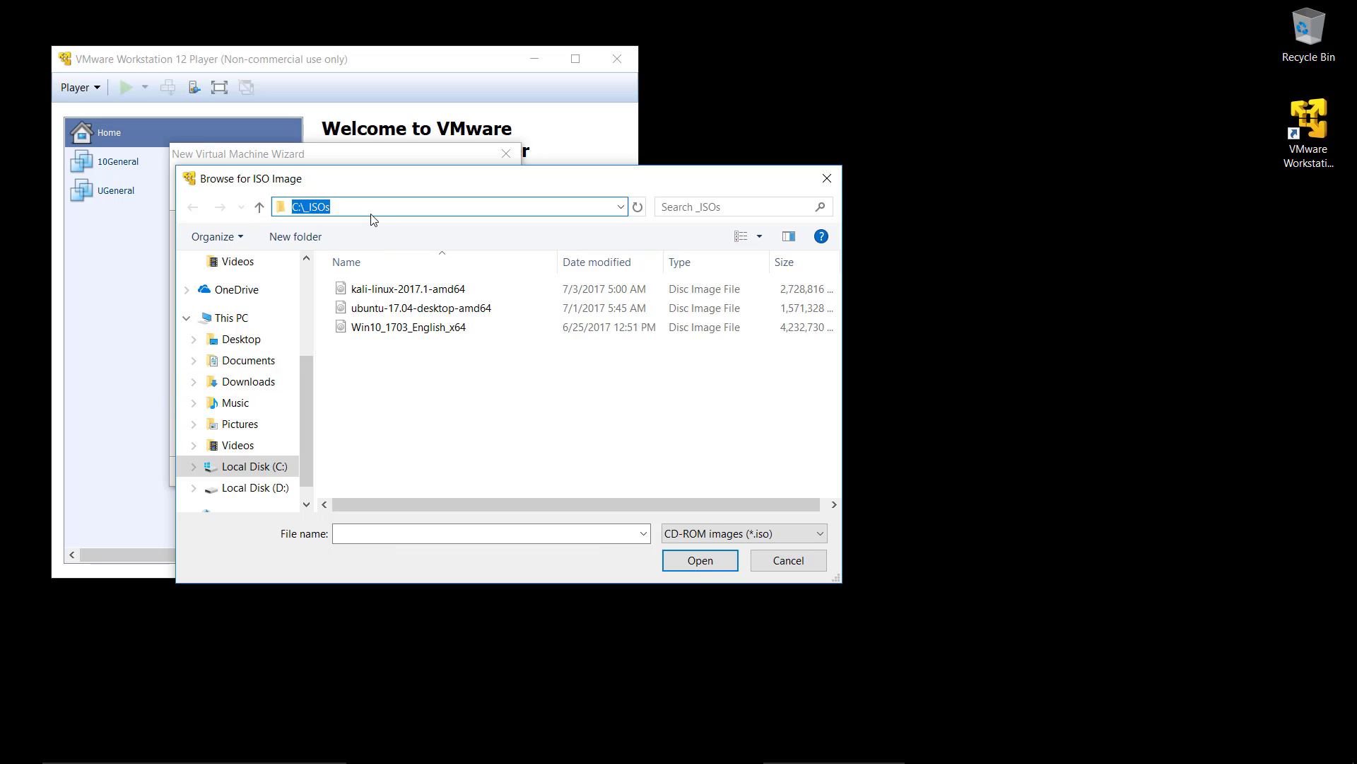
pyautogui.click(381, 295)
pyautogui.click(706, 558)
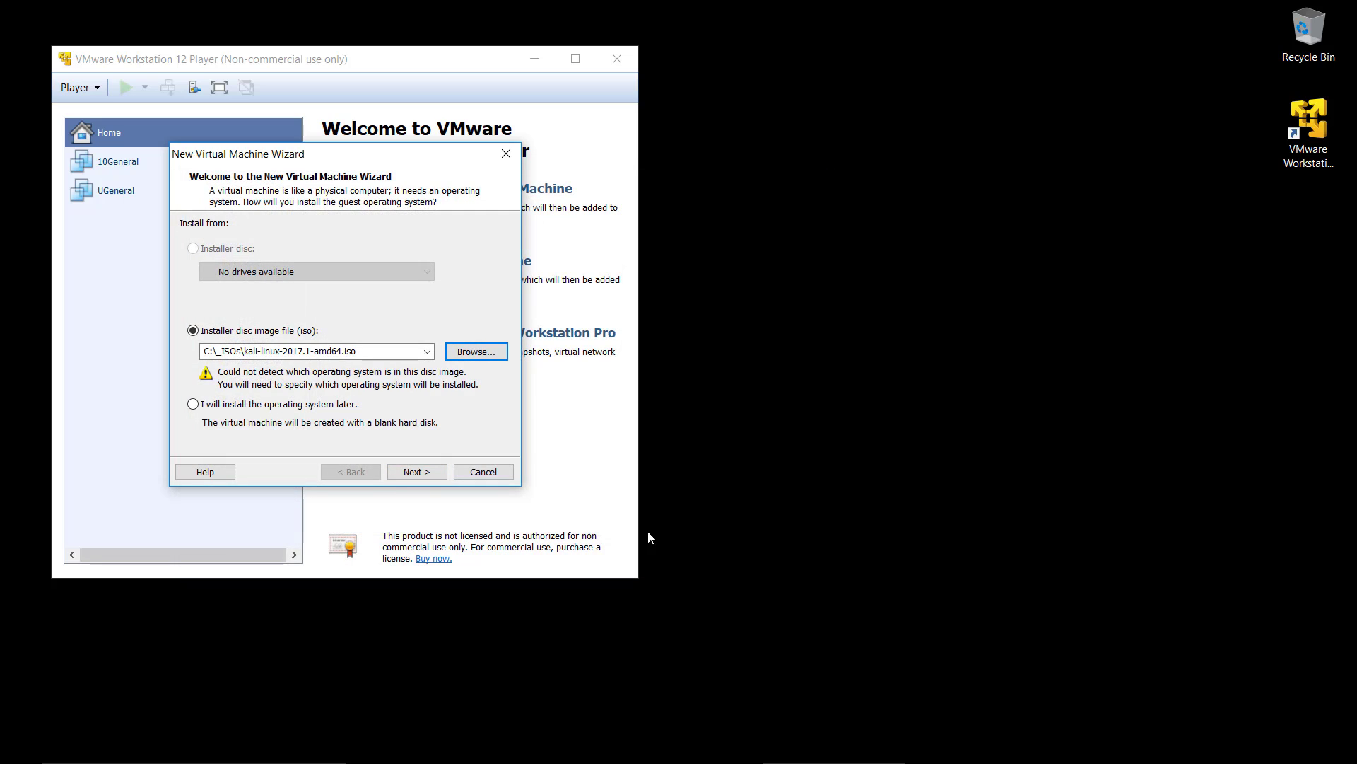
pyautogui.click(427, 473)
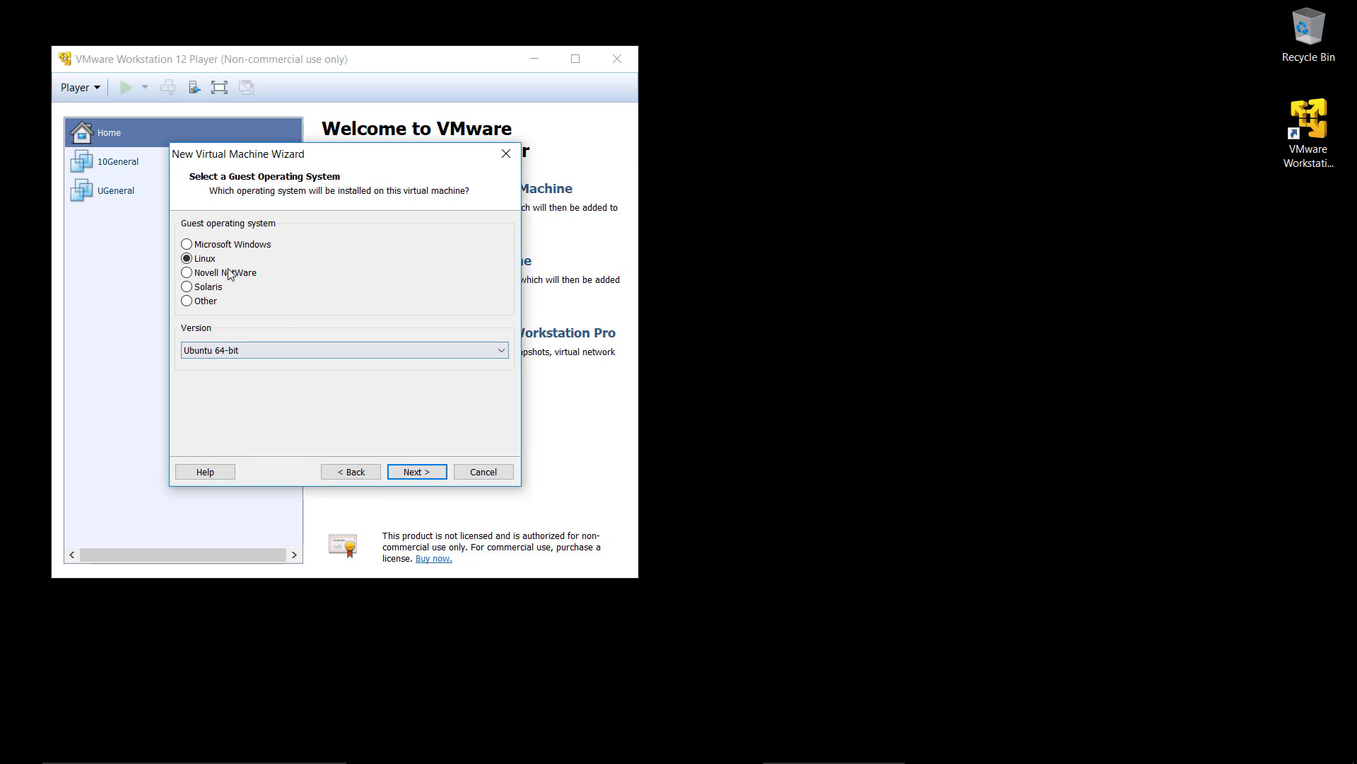
# Step: Accept Linux with version Ubuntu 64-bit as the guest operating system and name the virtual machine KGeneral
pyautogui.click(417, 471)
pyautogui.write('K')
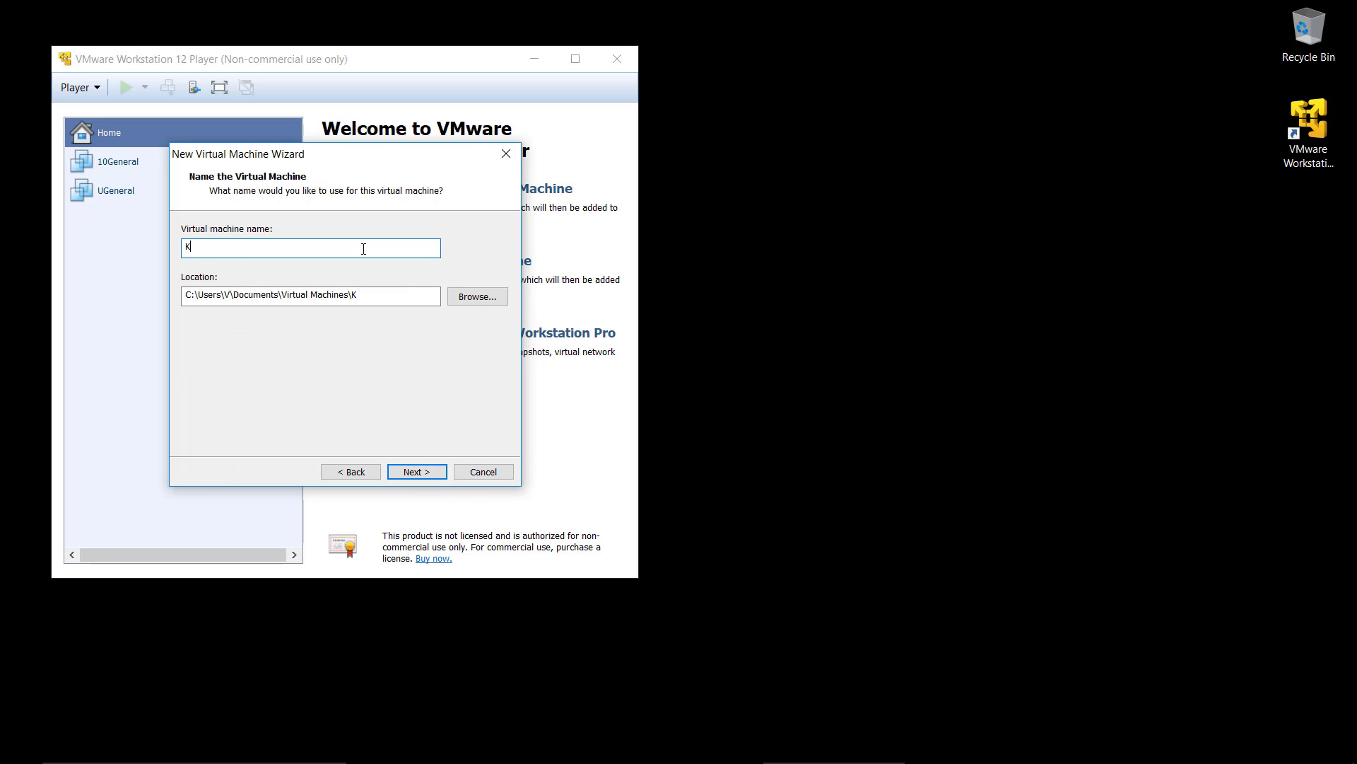
pyautogui.write('General')
# Step: Create a folder named KGeneral inside C:\_VMs and use it as the virtual machine's location
pyautogui.click(493, 296)
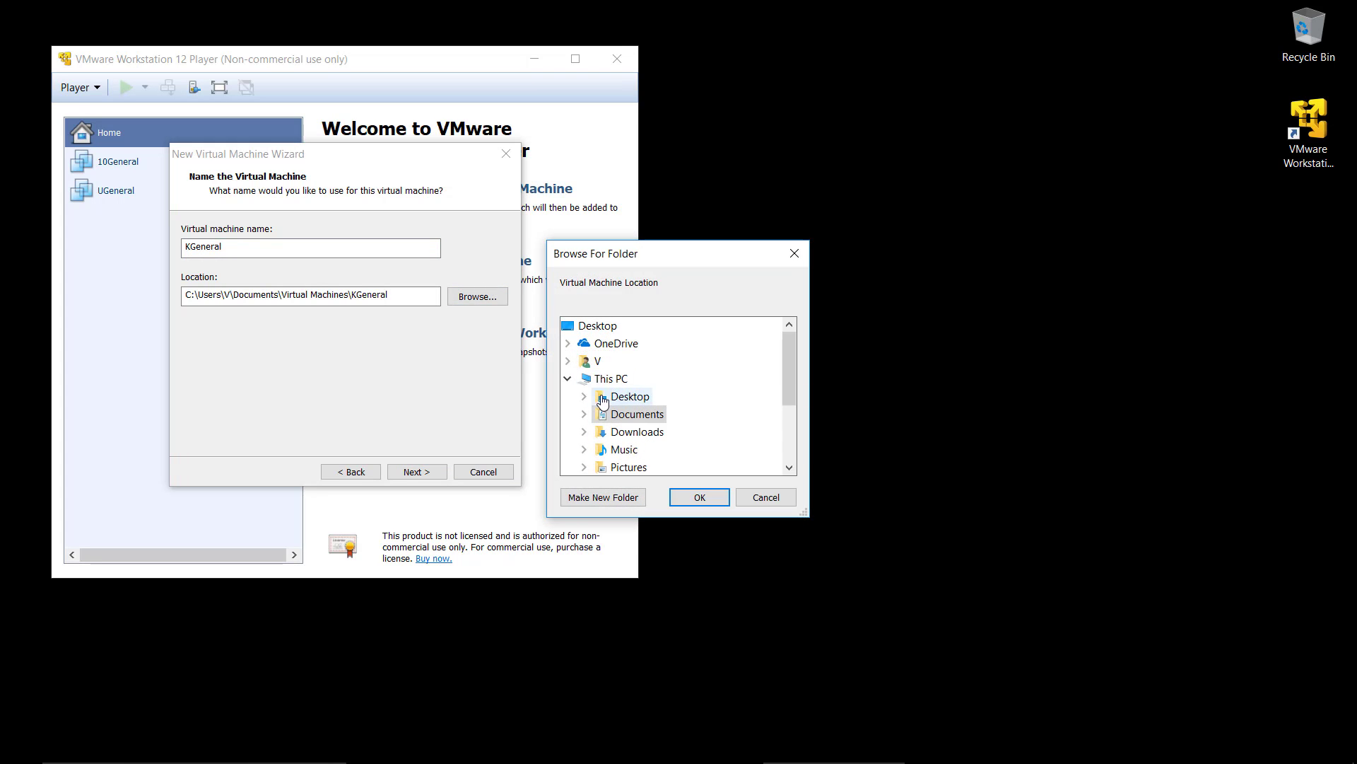
pyautogui.click(639, 450)
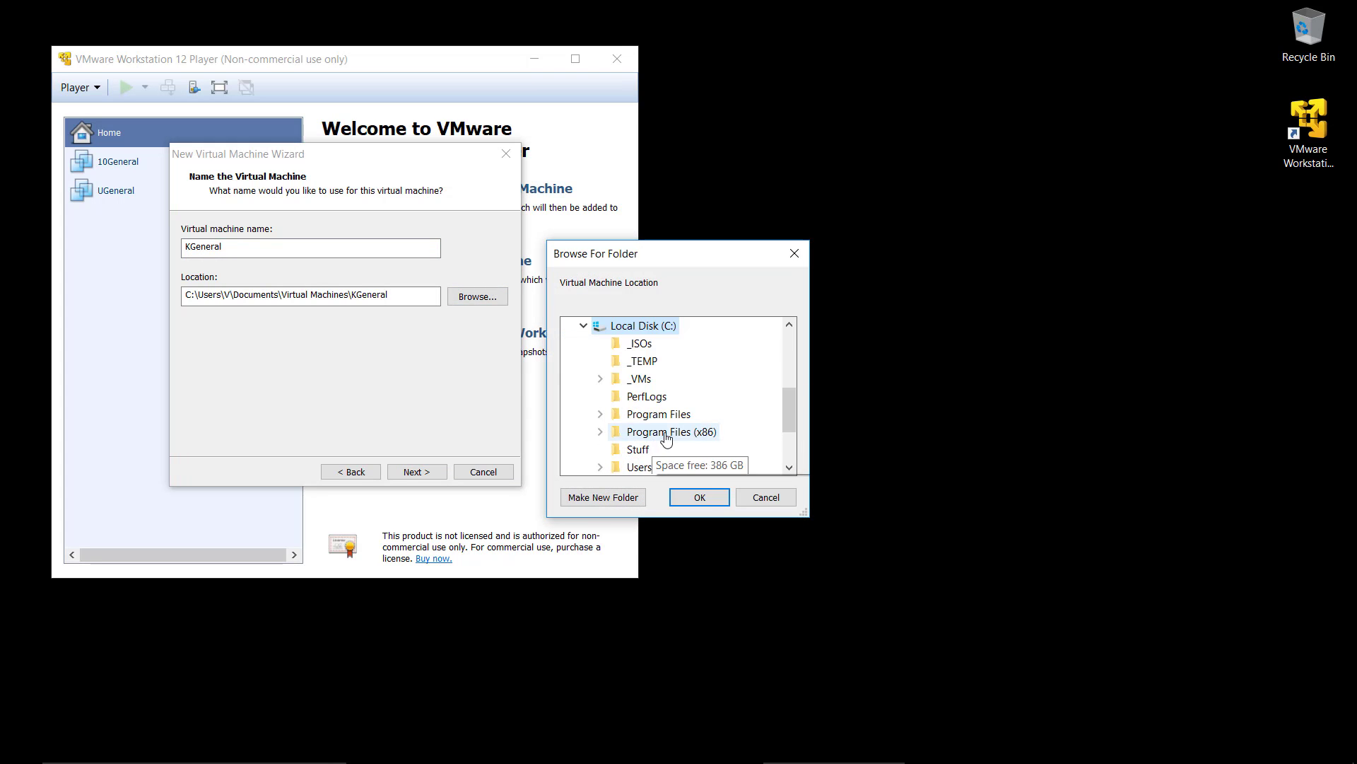
pyautogui.click(638, 380)
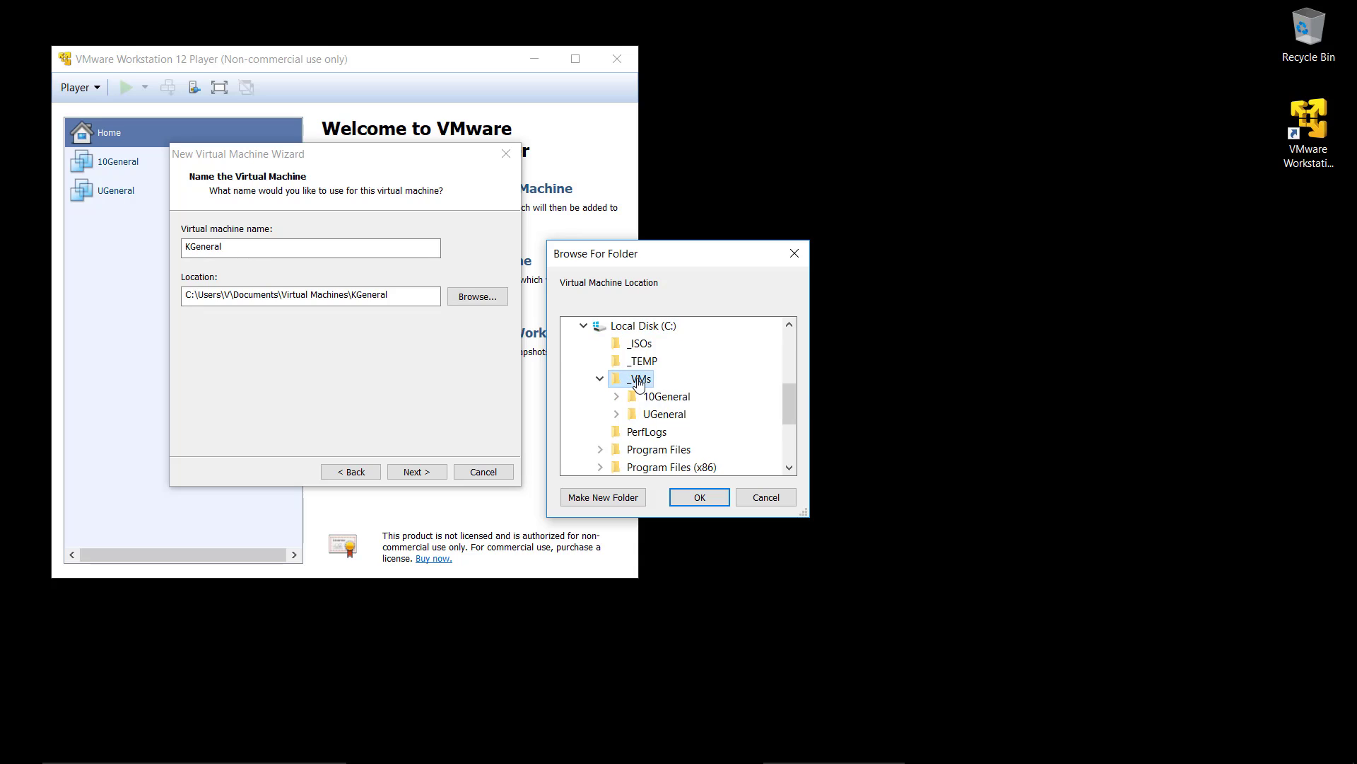
pyautogui.click(638, 497)
pyautogui.write('K')
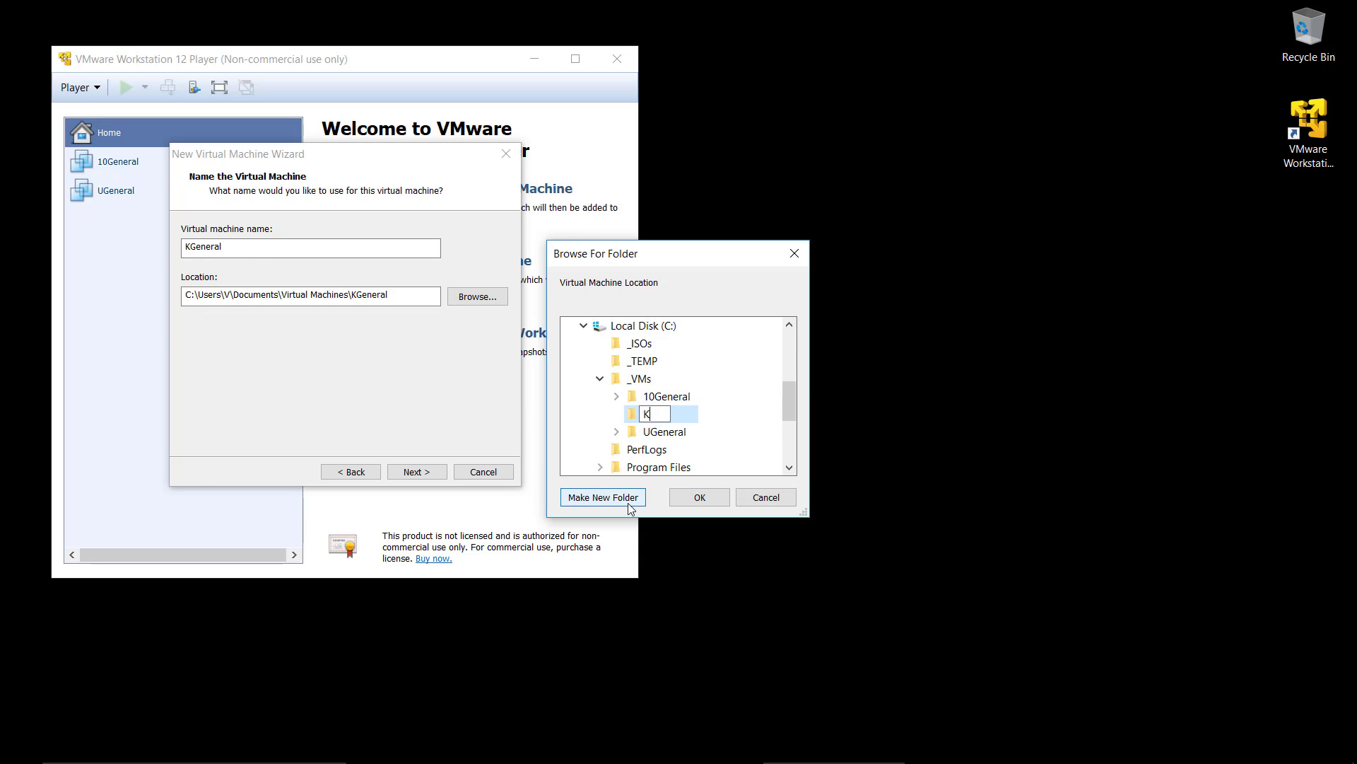
pyautogui.write('General')
pyautogui.press('Return')
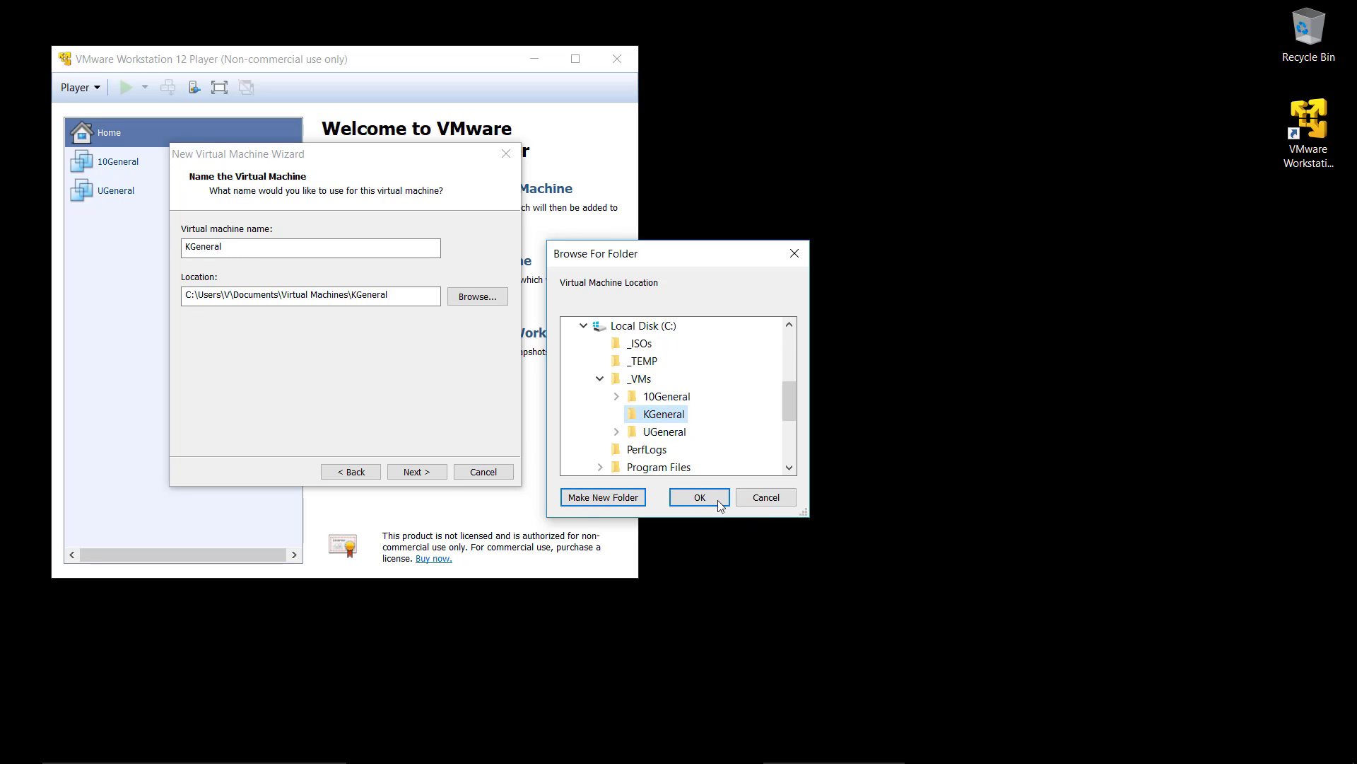
pyautogui.click(717, 499)
pyautogui.click(417, 472)
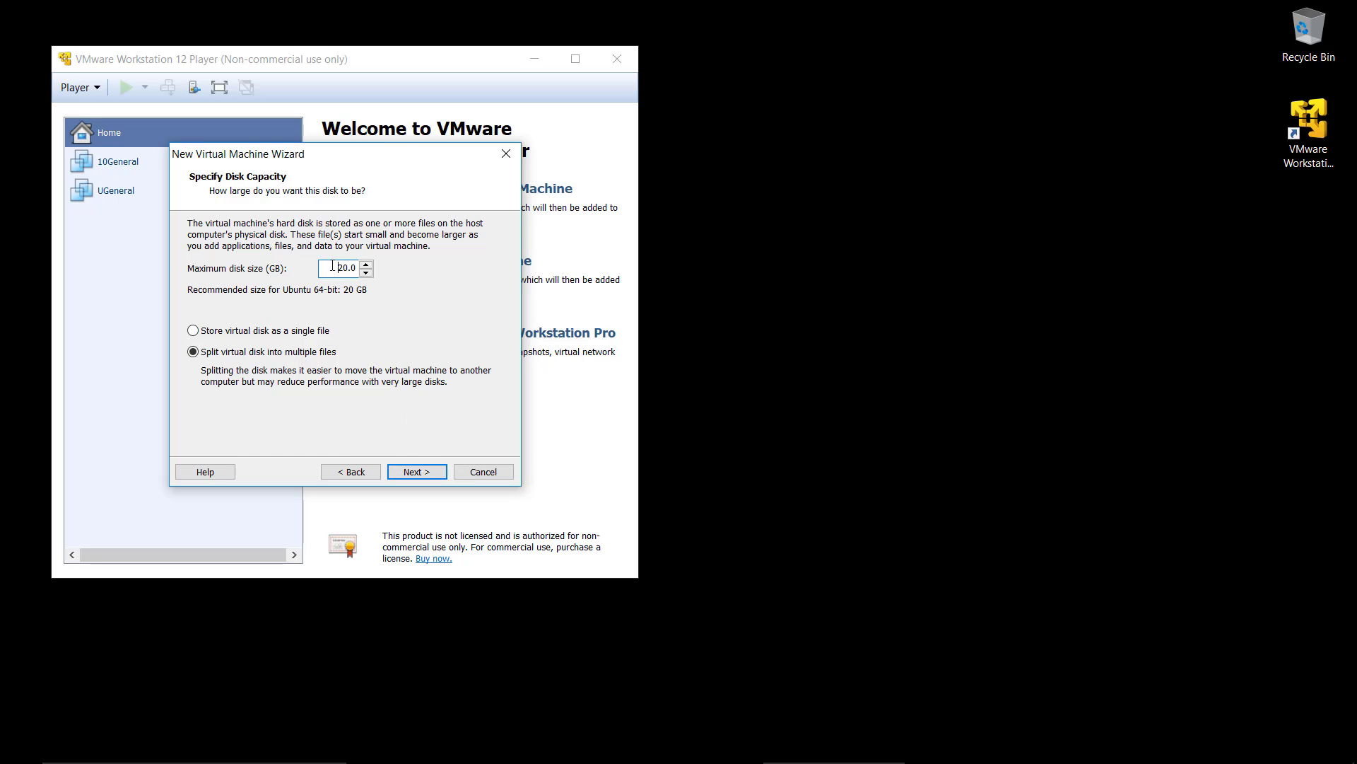
# Step: Set the maximum disk size to 150 GB and store the virtual disk as a single file
pyautogui.write('150')
pyautogui.click(299, 337)
pyautogui.click(417, 472)
# Step: Customize the hardware to 16384 MB of memory and 8 processor cores, and finish creating the virtual machine
pyautogui.click(295, 401)
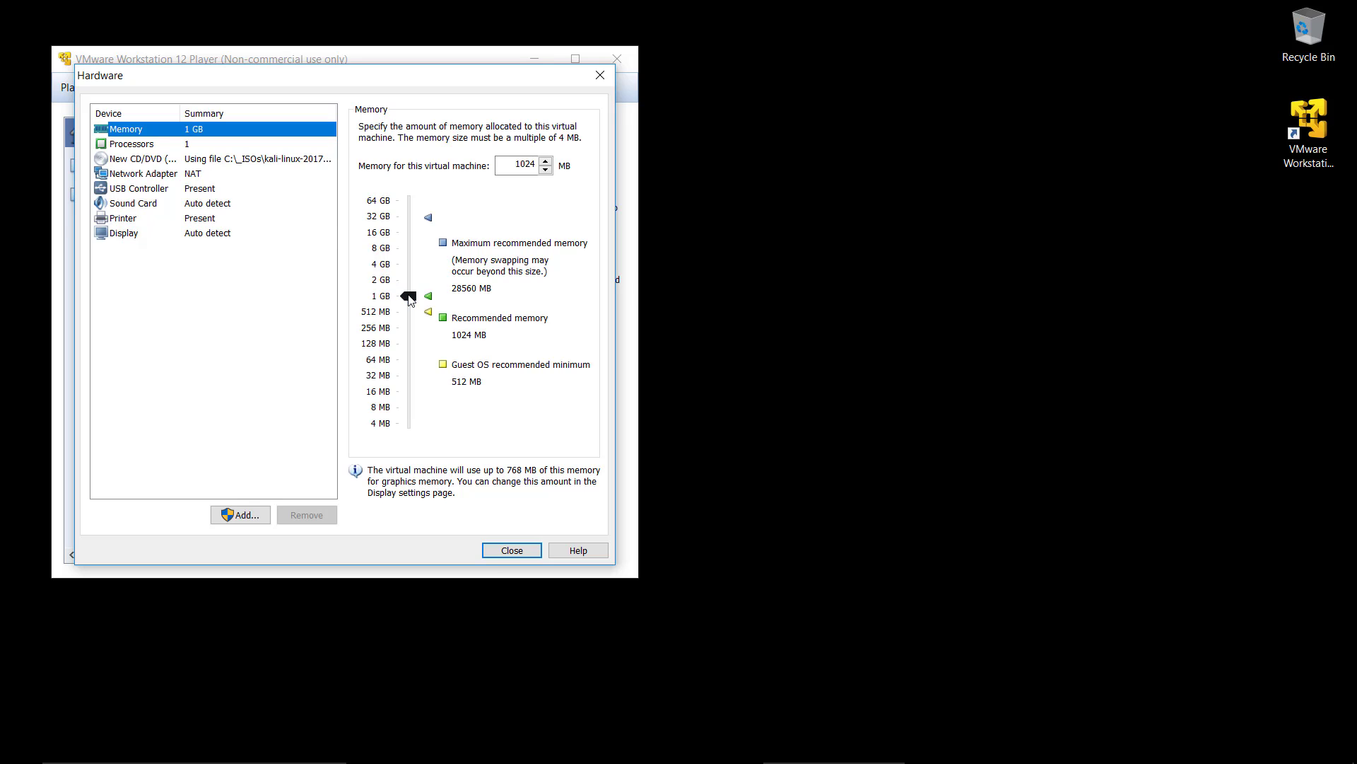
pyautogui.moveTo(410, 296); pyautogui.dragTo(416, 236)
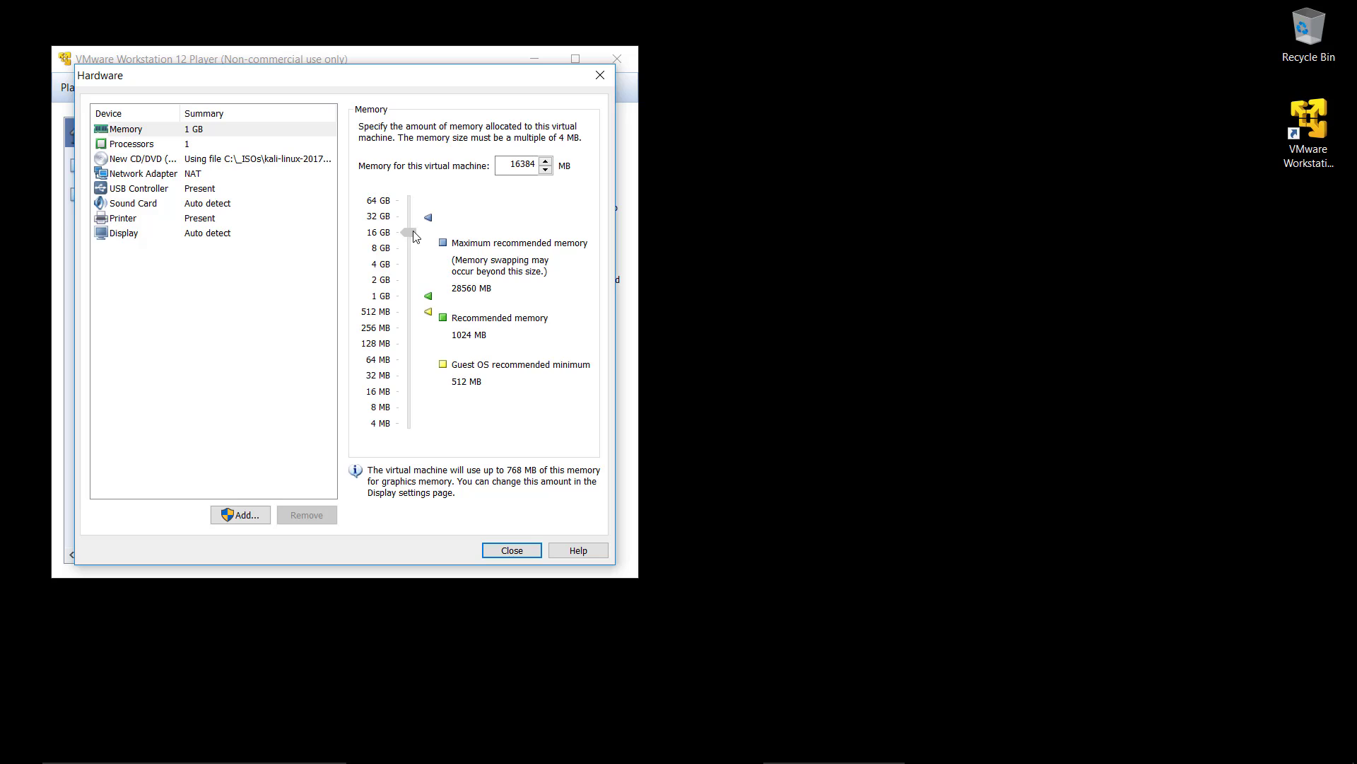
pyautogui.click(220, 144)
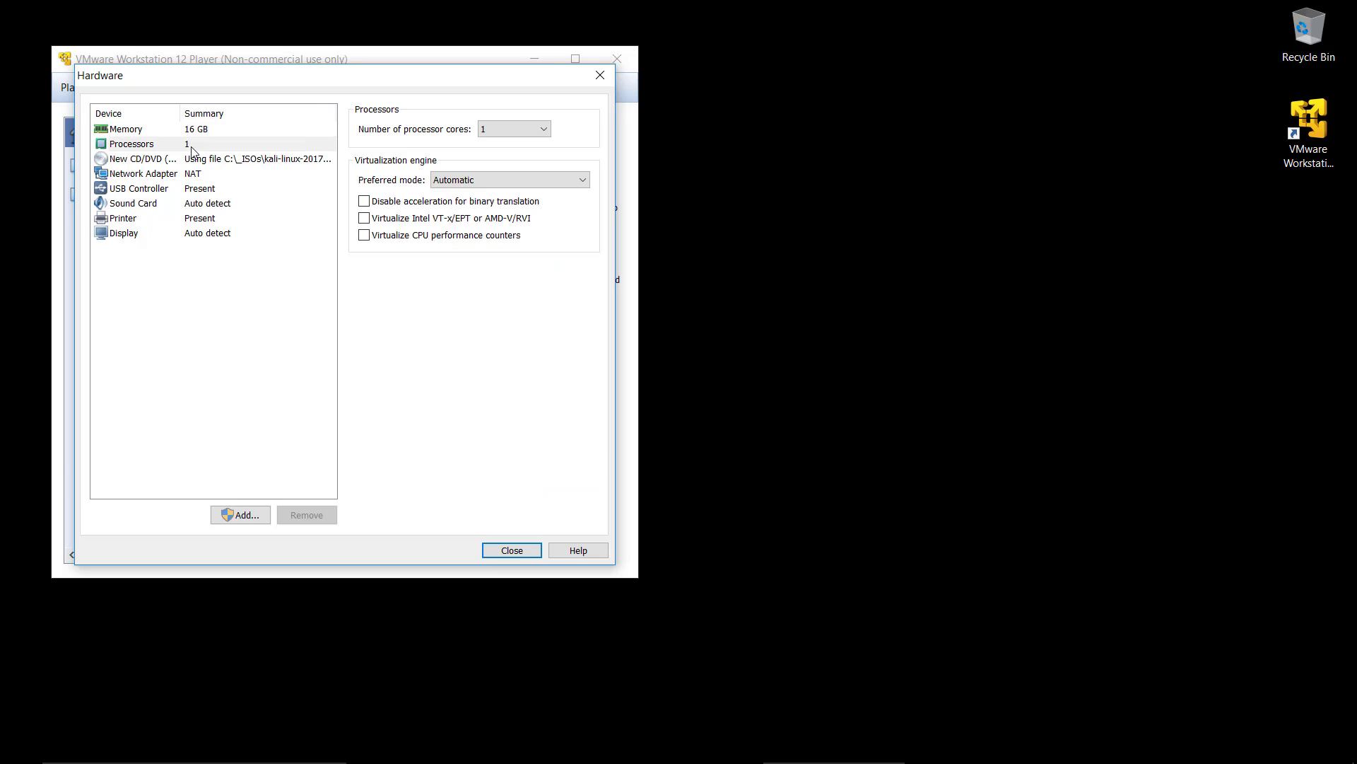
pyautogui.click(514, 129)
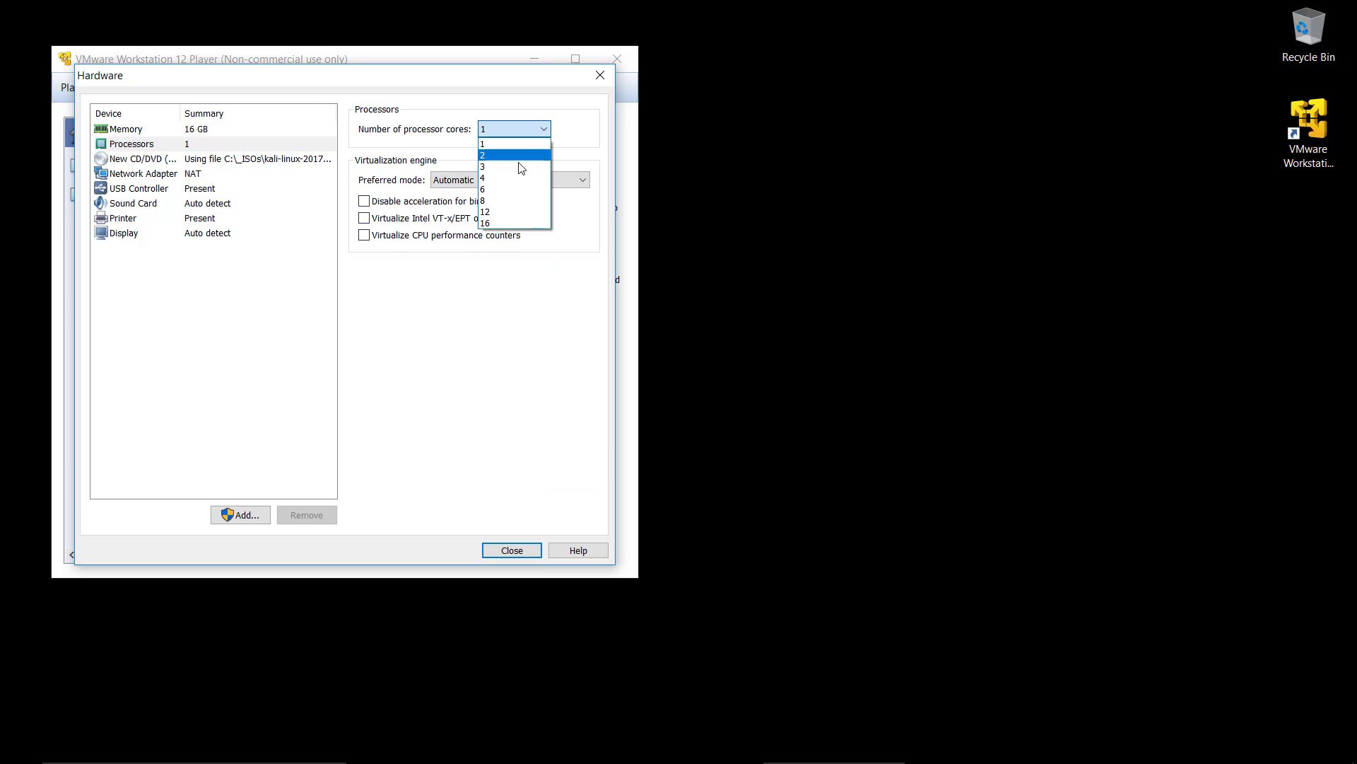
pyautogui.click(513, 201)
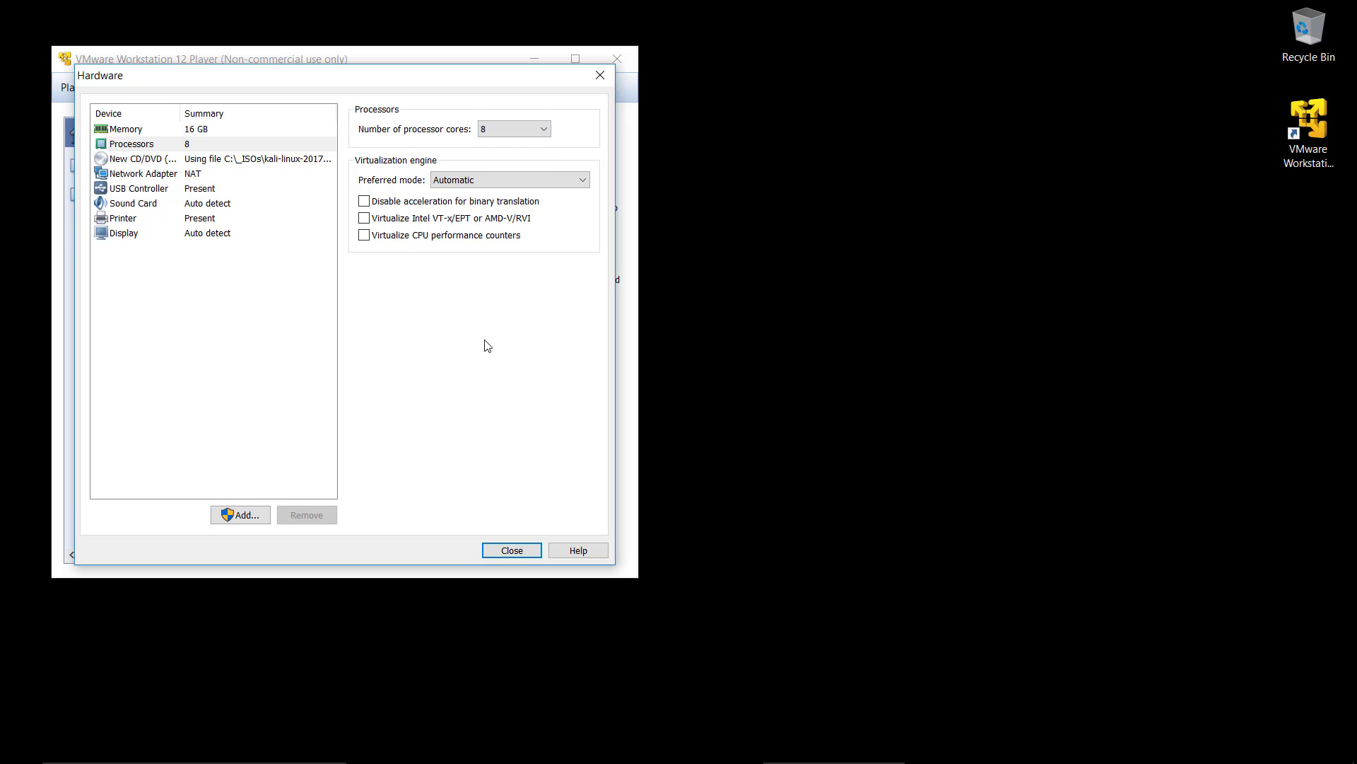
pyautogui.click(512, 554)
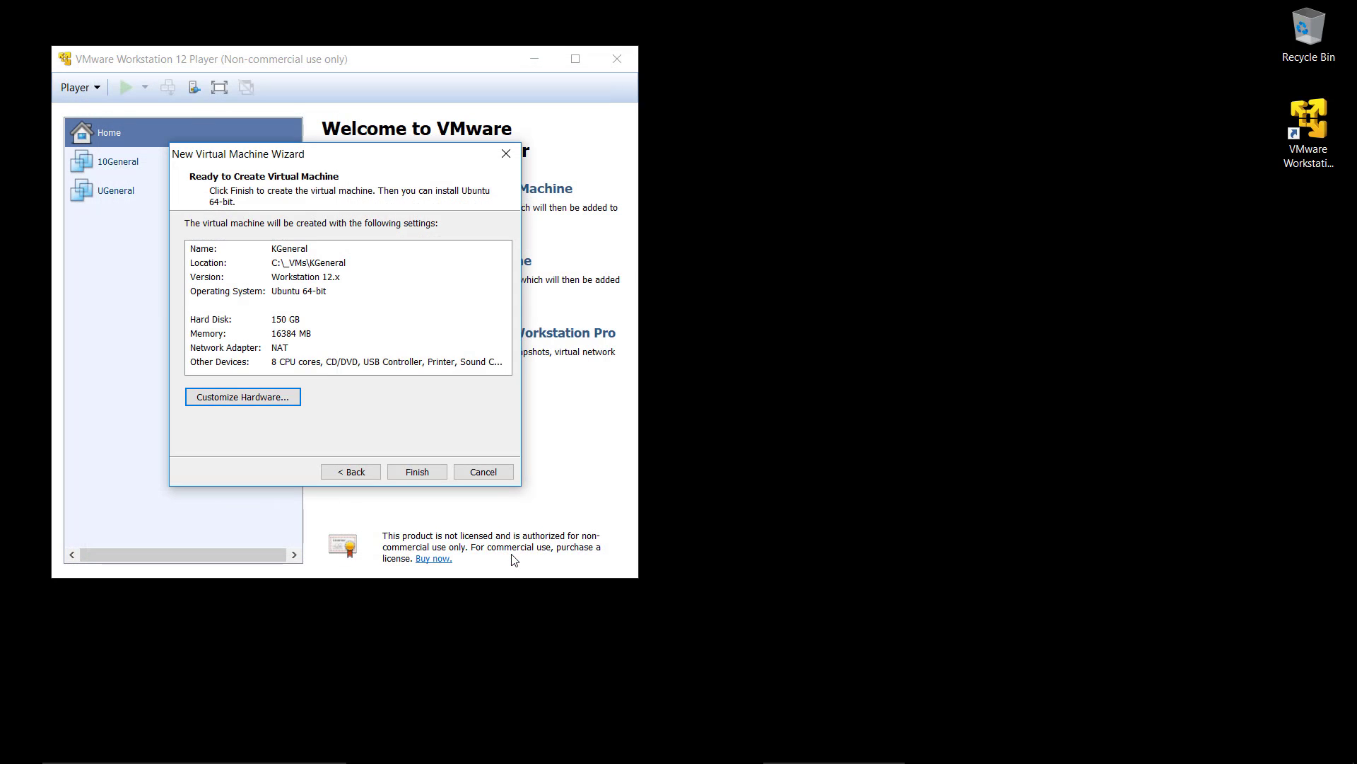
pyautogui.click(424, 474)
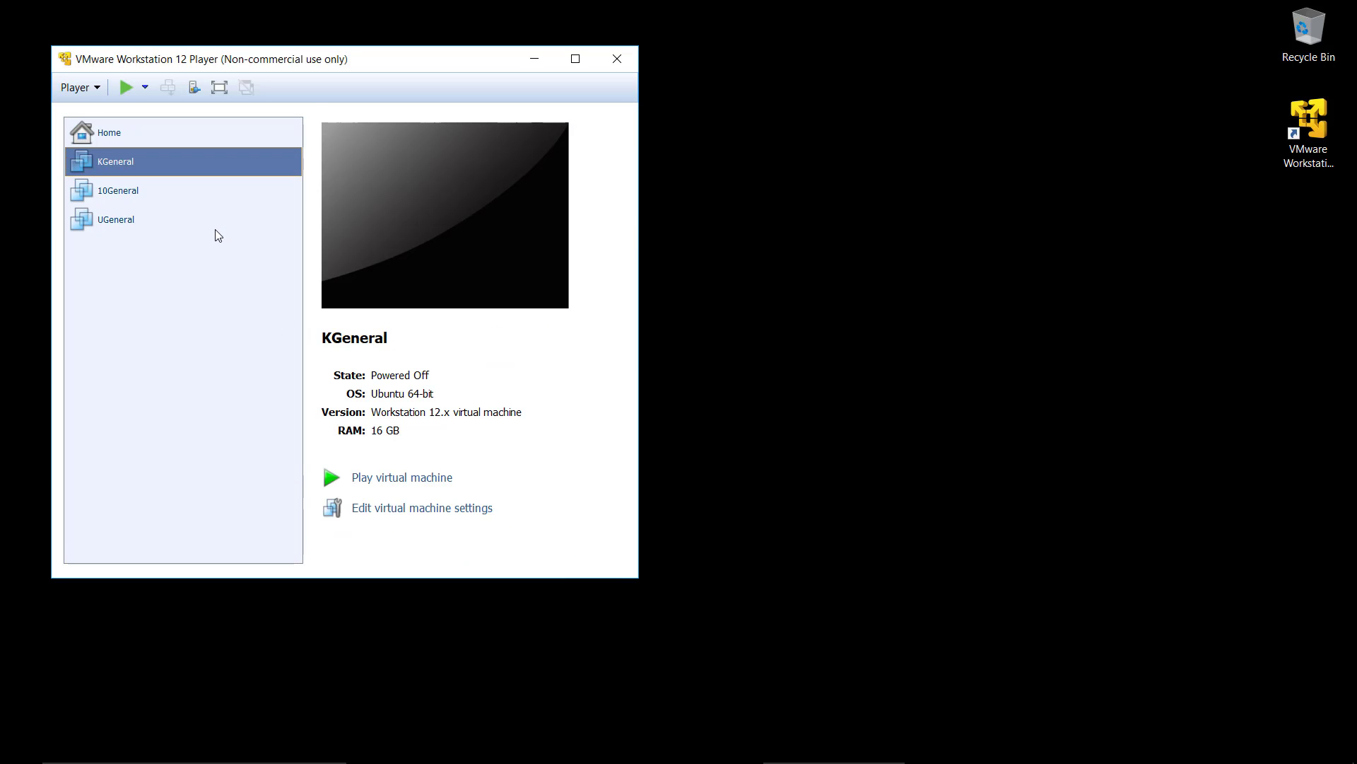
# Step: Boot the KGeneral virtual machine into Kali's Graphical install and accept the download of VMware Tools for Linux
pyautogui.doubleClick(125, 161)
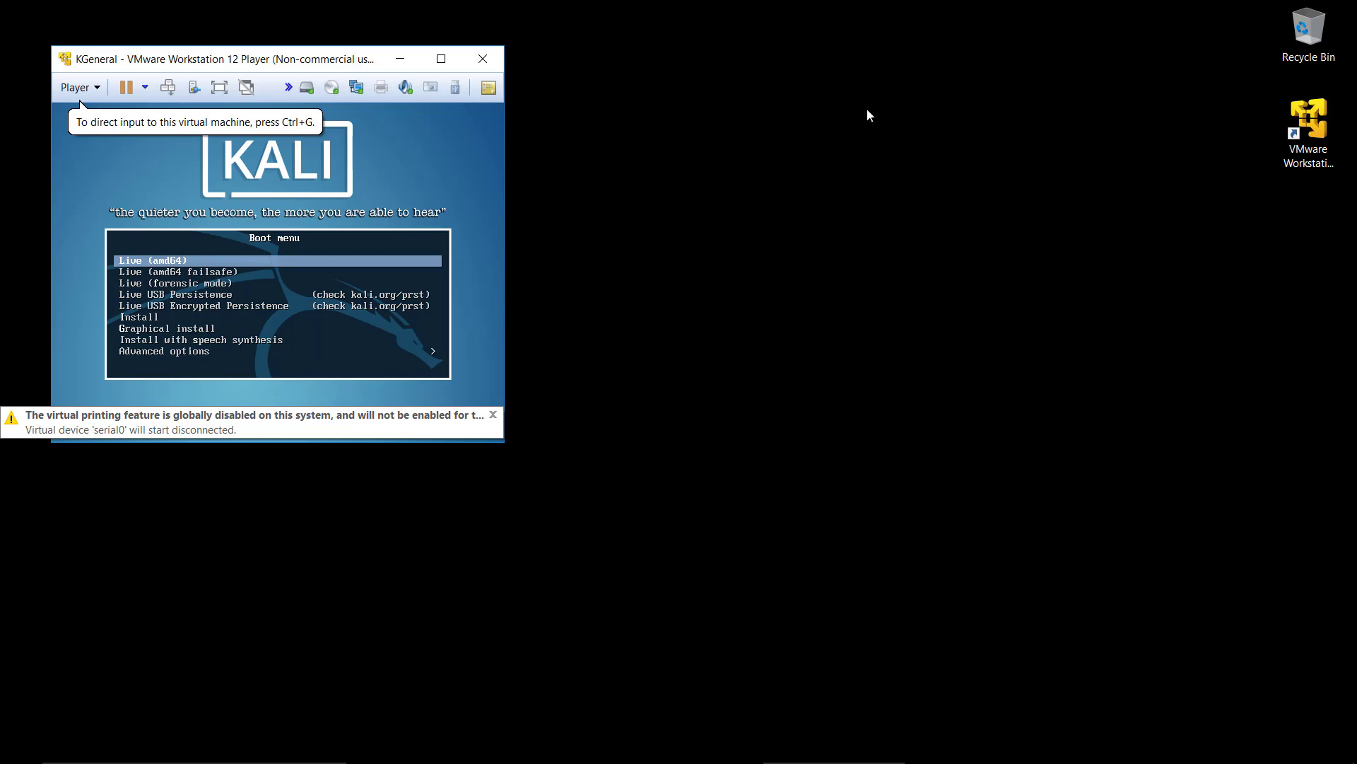
pyautogui.click(269, 273)
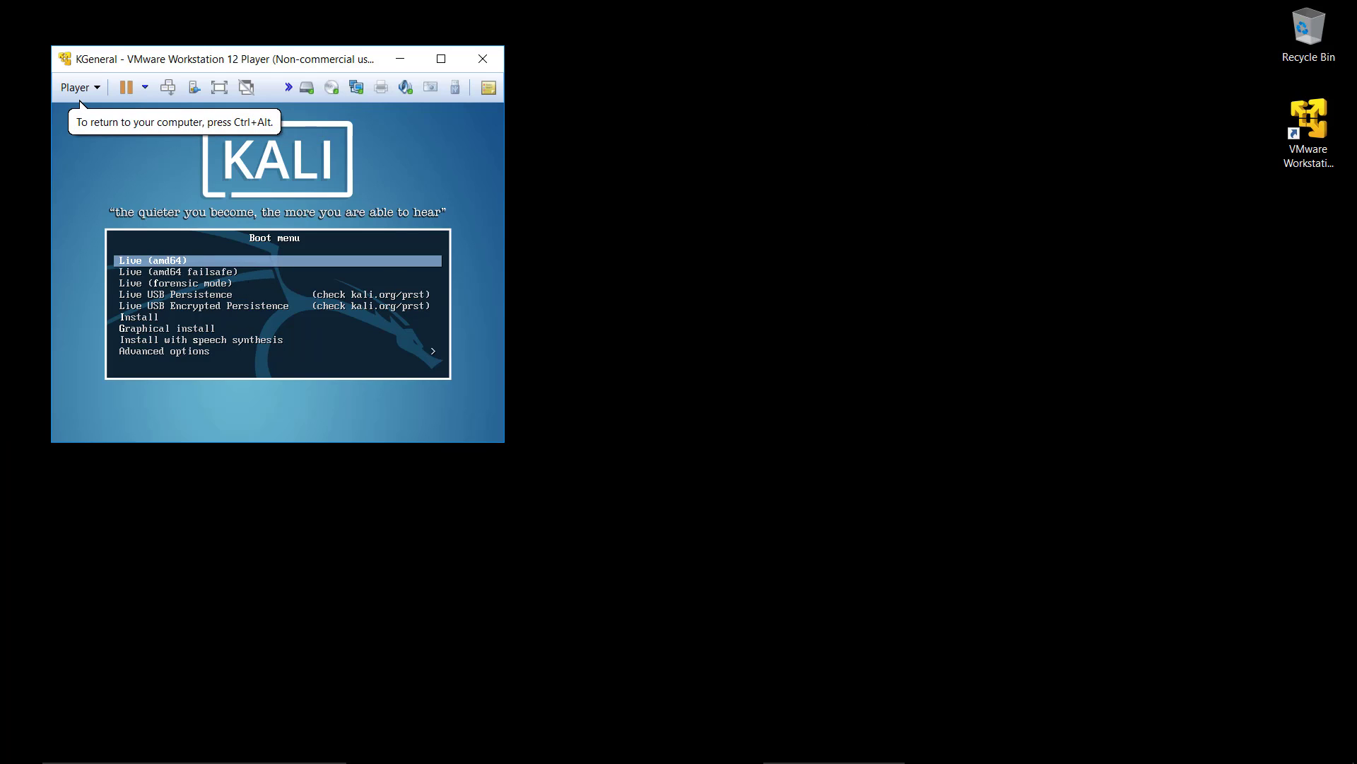
pyautogui.press('Down')
pyautogui.press('Down')
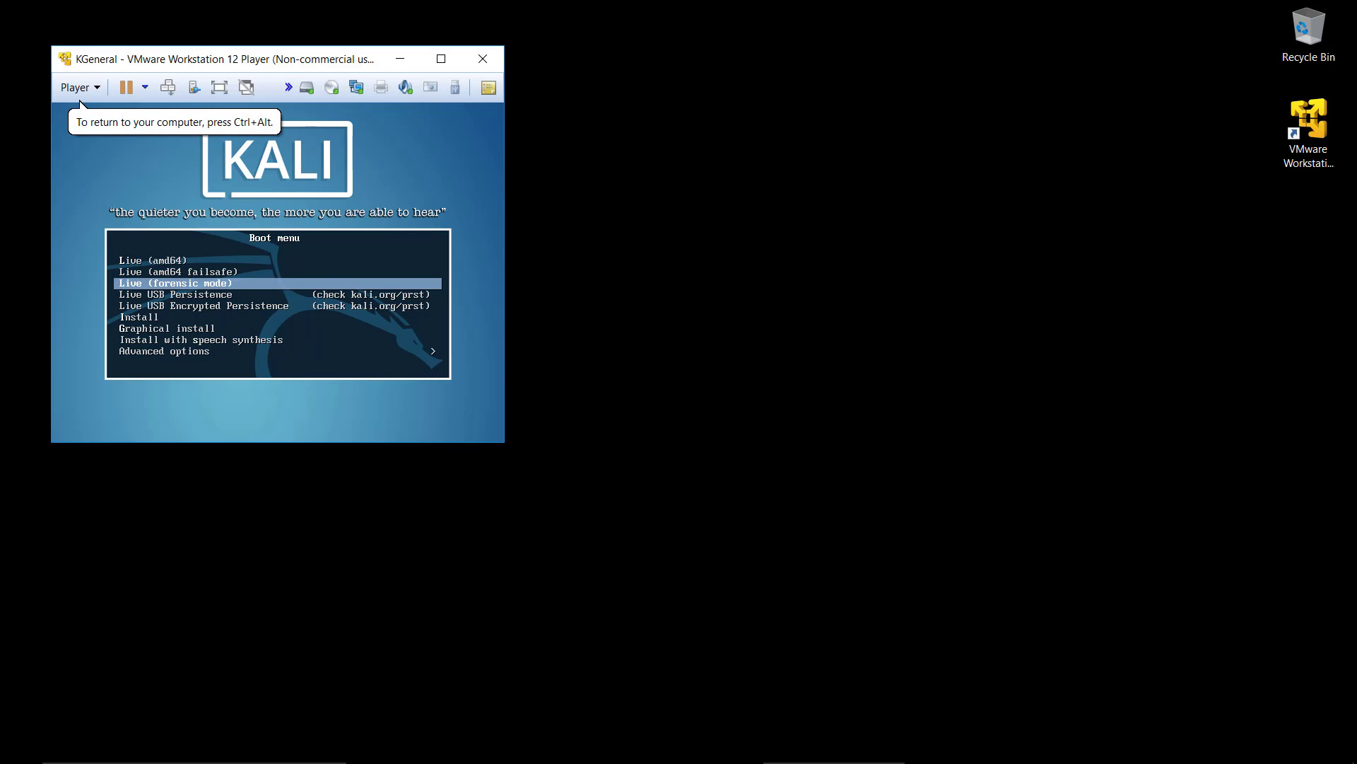
pyautogui.press('Down')
pyautogui.press('Down')
pyautogui.press('Down')
pyautogui.press('Down')
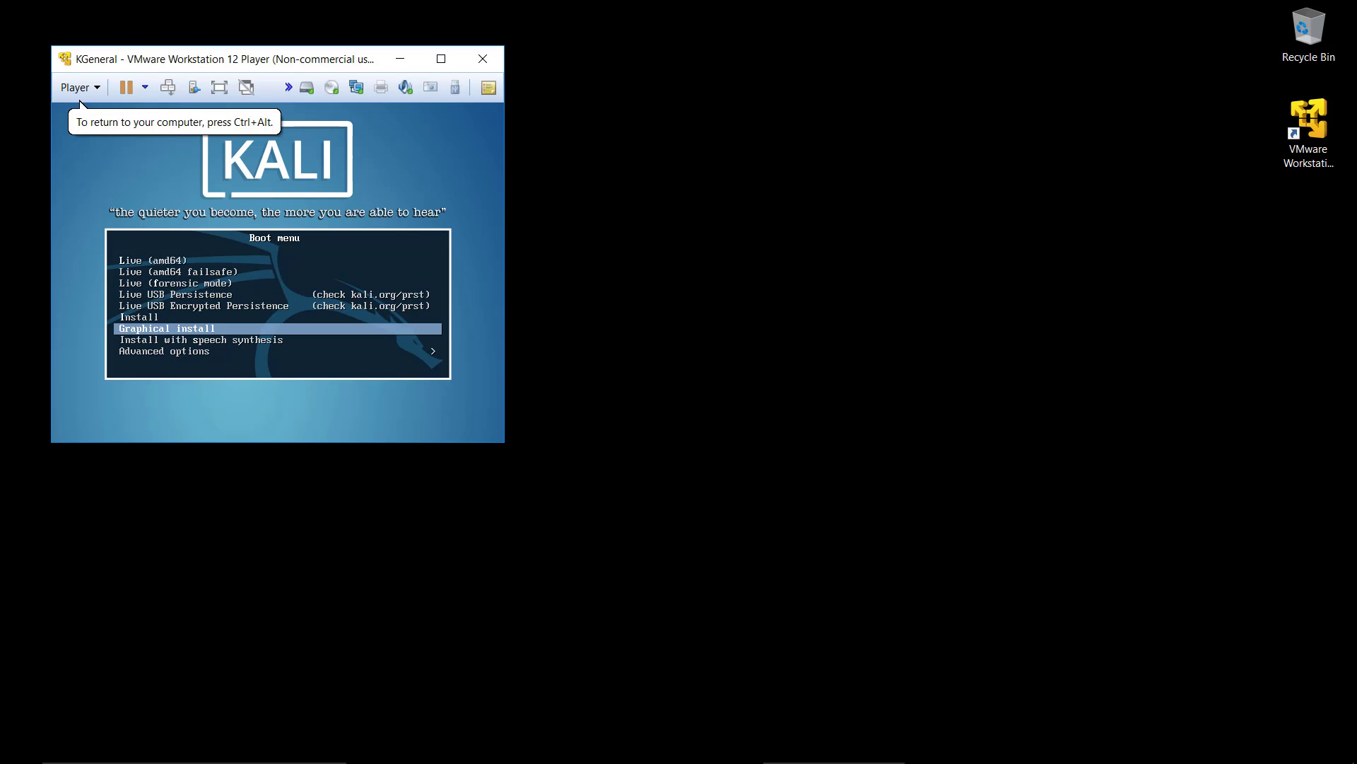
pyautogui.press('Return')
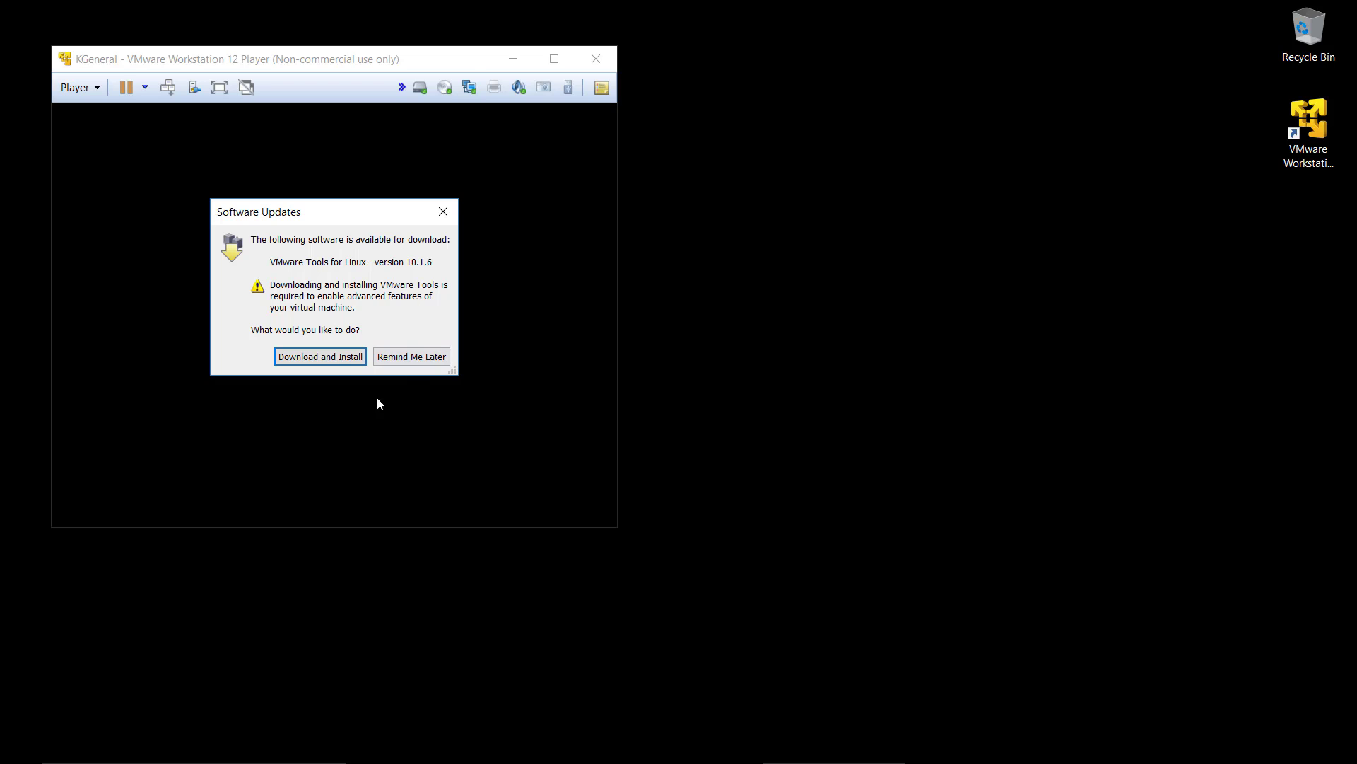
pyautogui.click(336, 359)
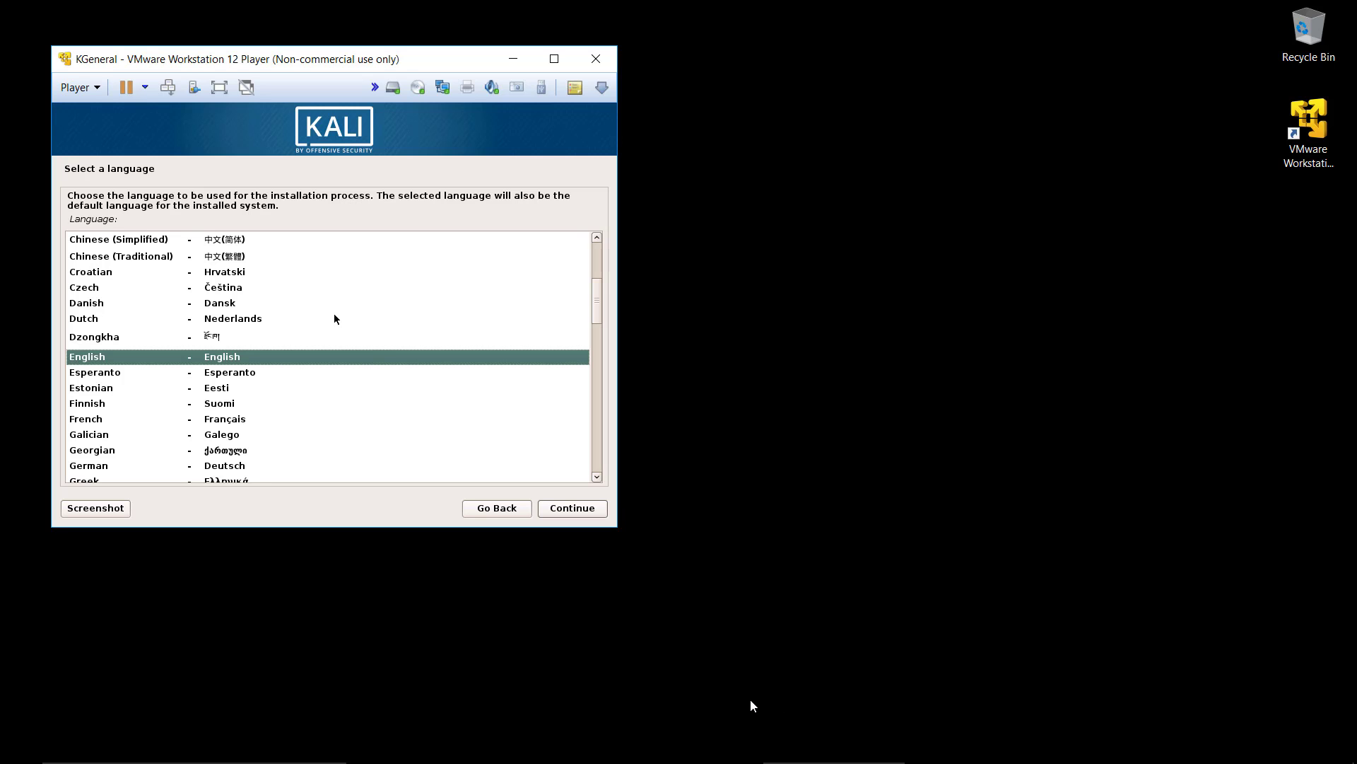
# Step: Set the installer to English, United States and the American English keymap, and keep the hostname kali with an empty domain name
pyautogui.click(283, 359)
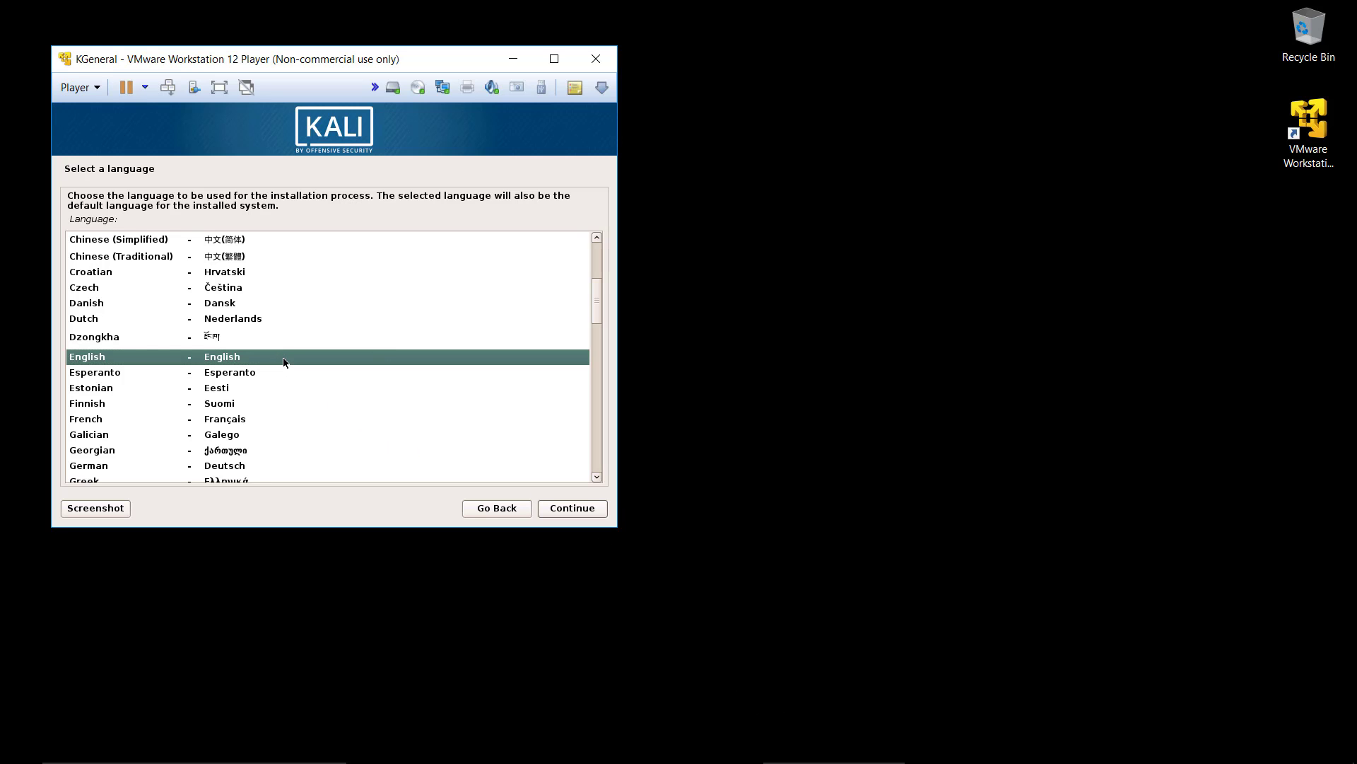
pyautogui.click(576, 510)
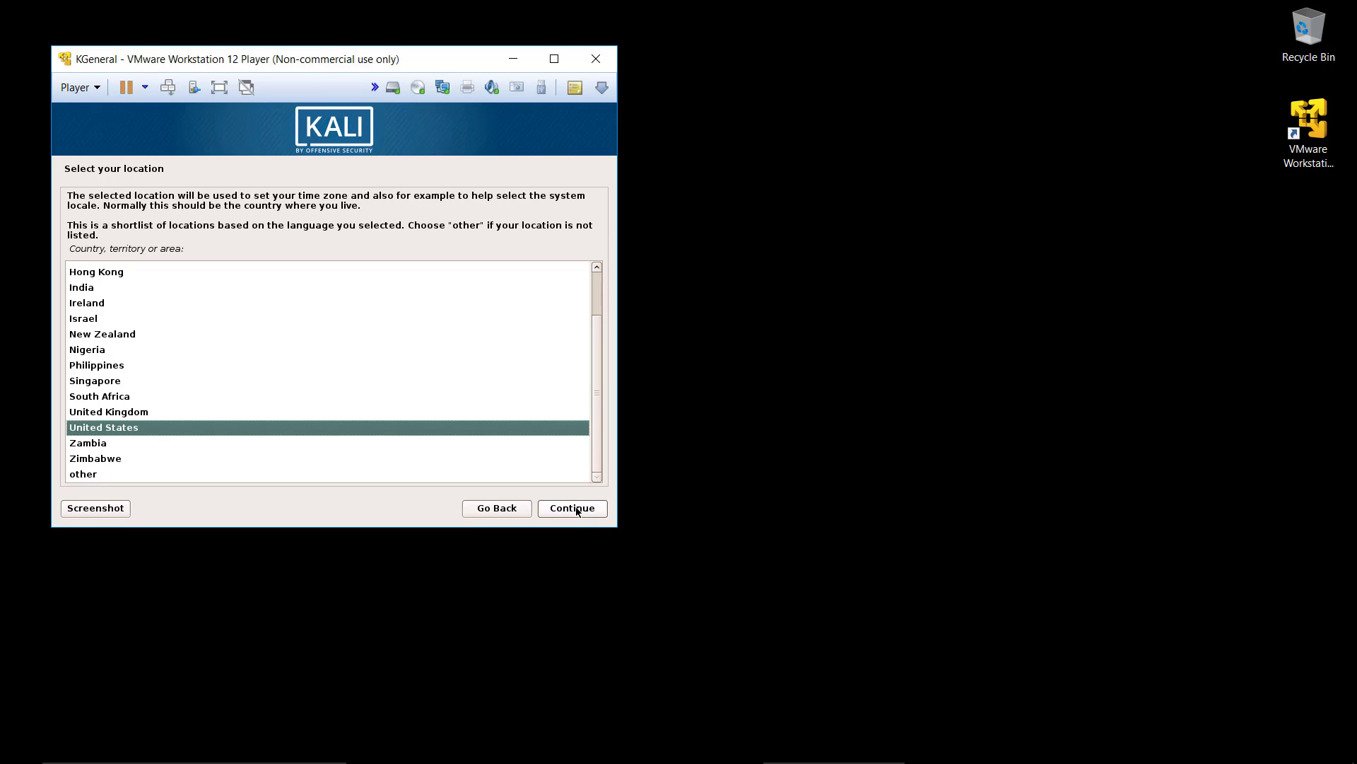
pyautogui.click(576, 510)
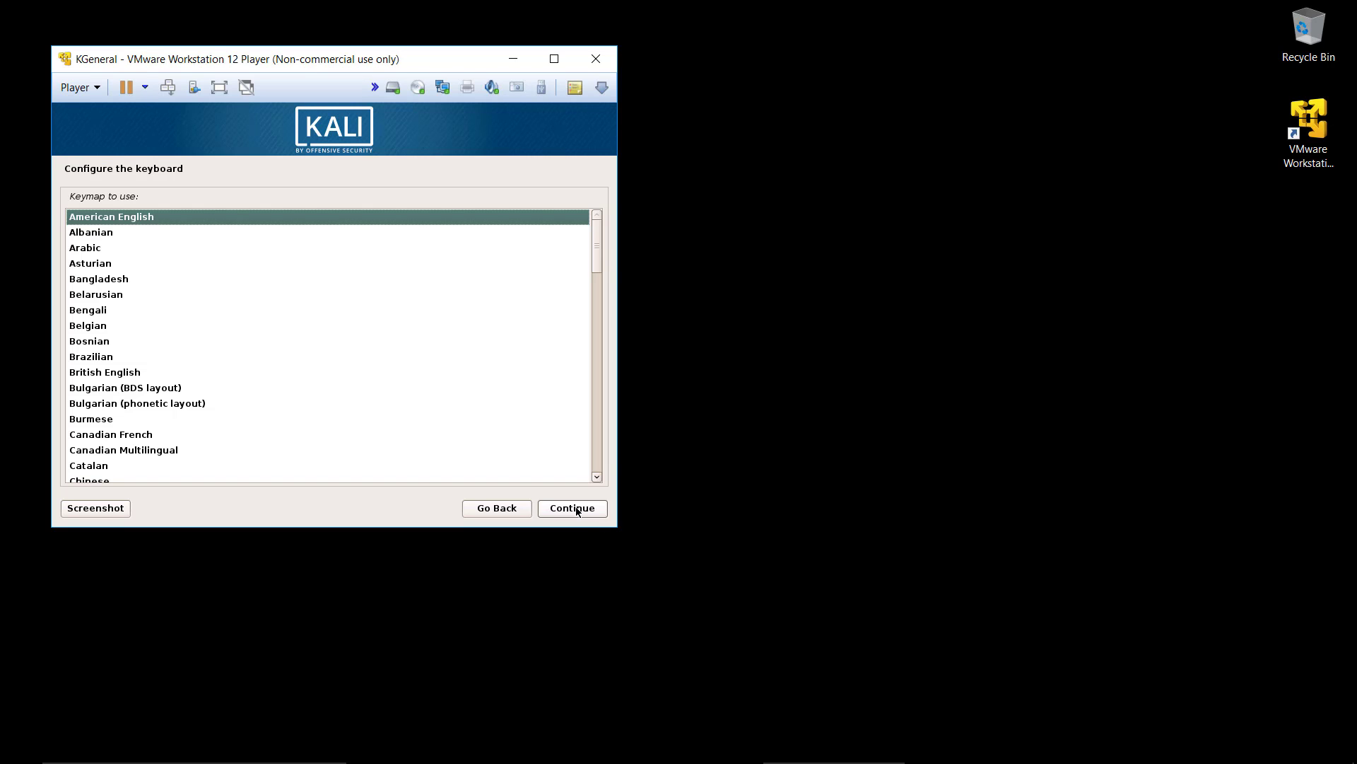
pyautogui.click(576, 510)
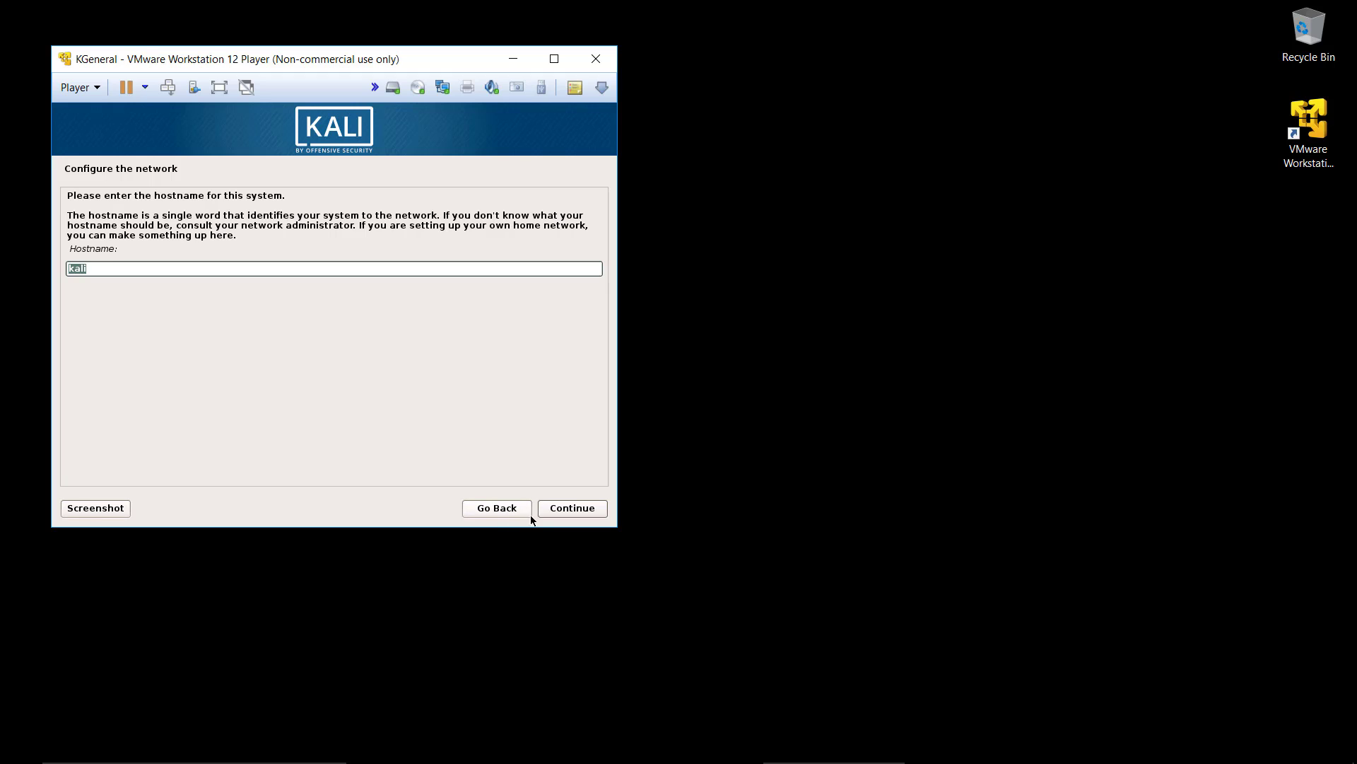
pyautogui.click(570, 510)
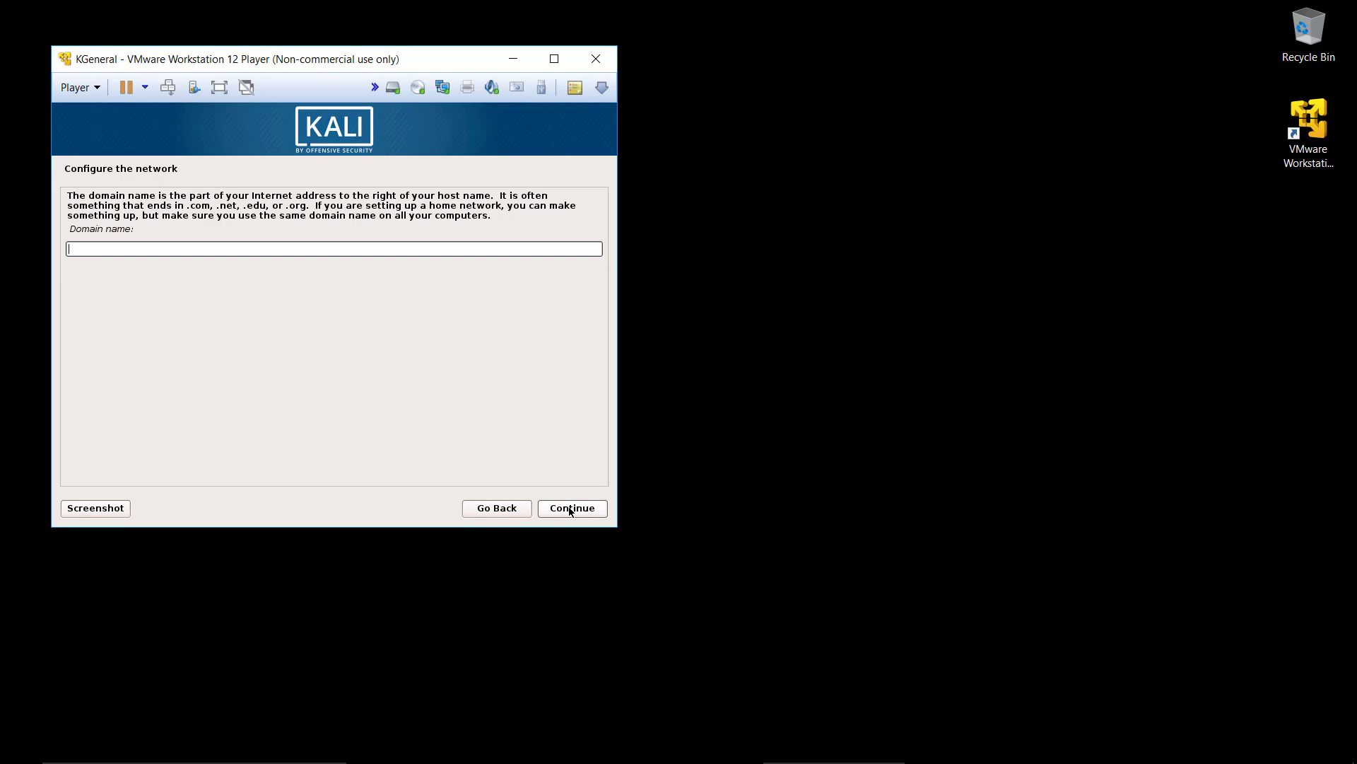
pyautogui.click(571, 509)
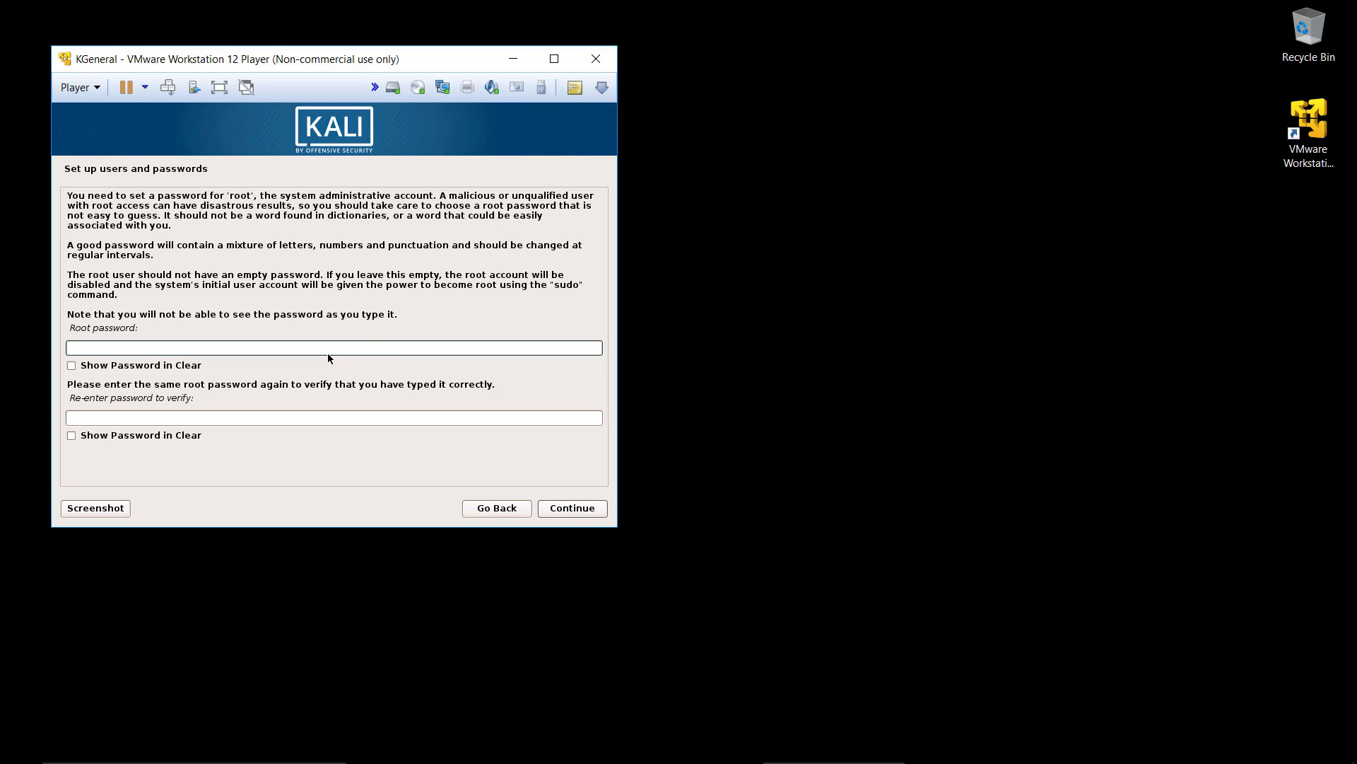
# Step: Enter and re-enter the root password, showing both entries in clear text, and continue to the clock configuration
pyautogui.write('toor')
pyautogui.click(72, 365)
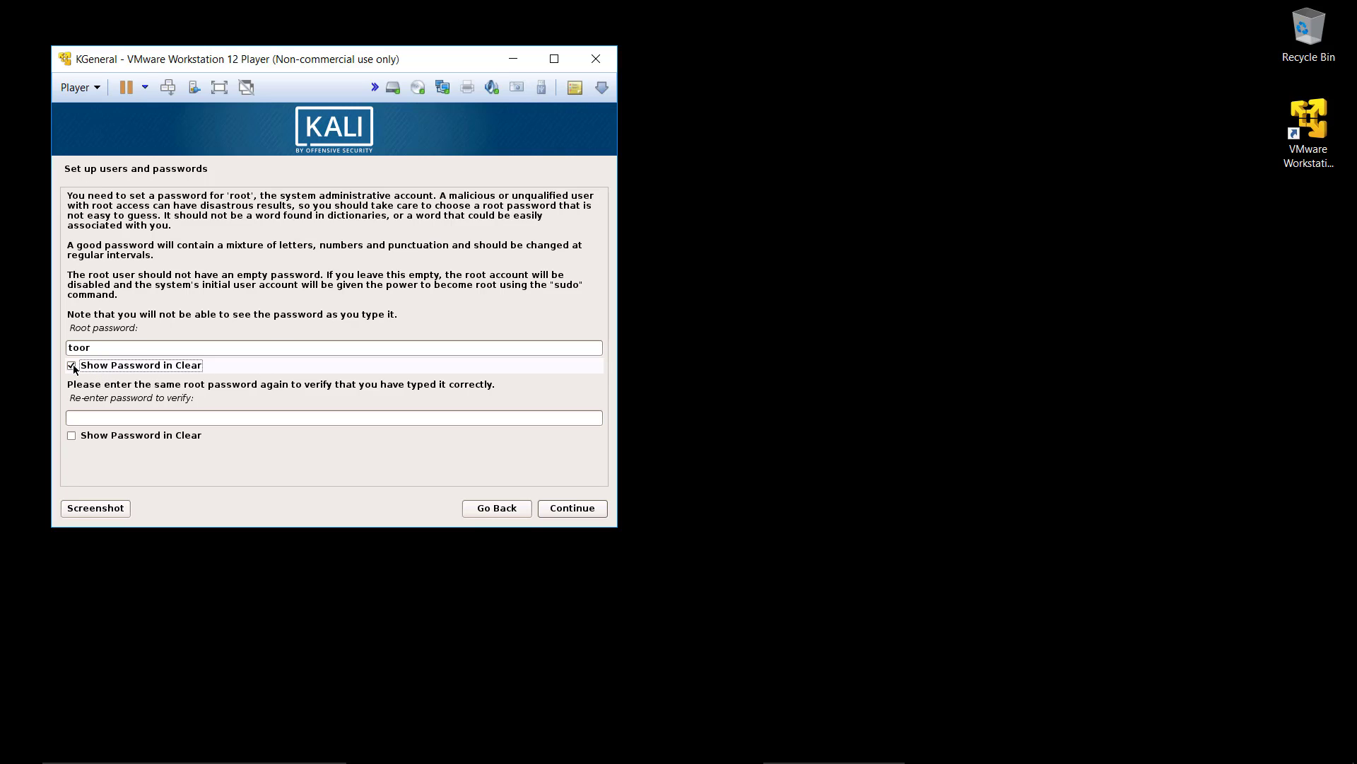
pyautogui.click(84, 416)
pyautogui.write('too')
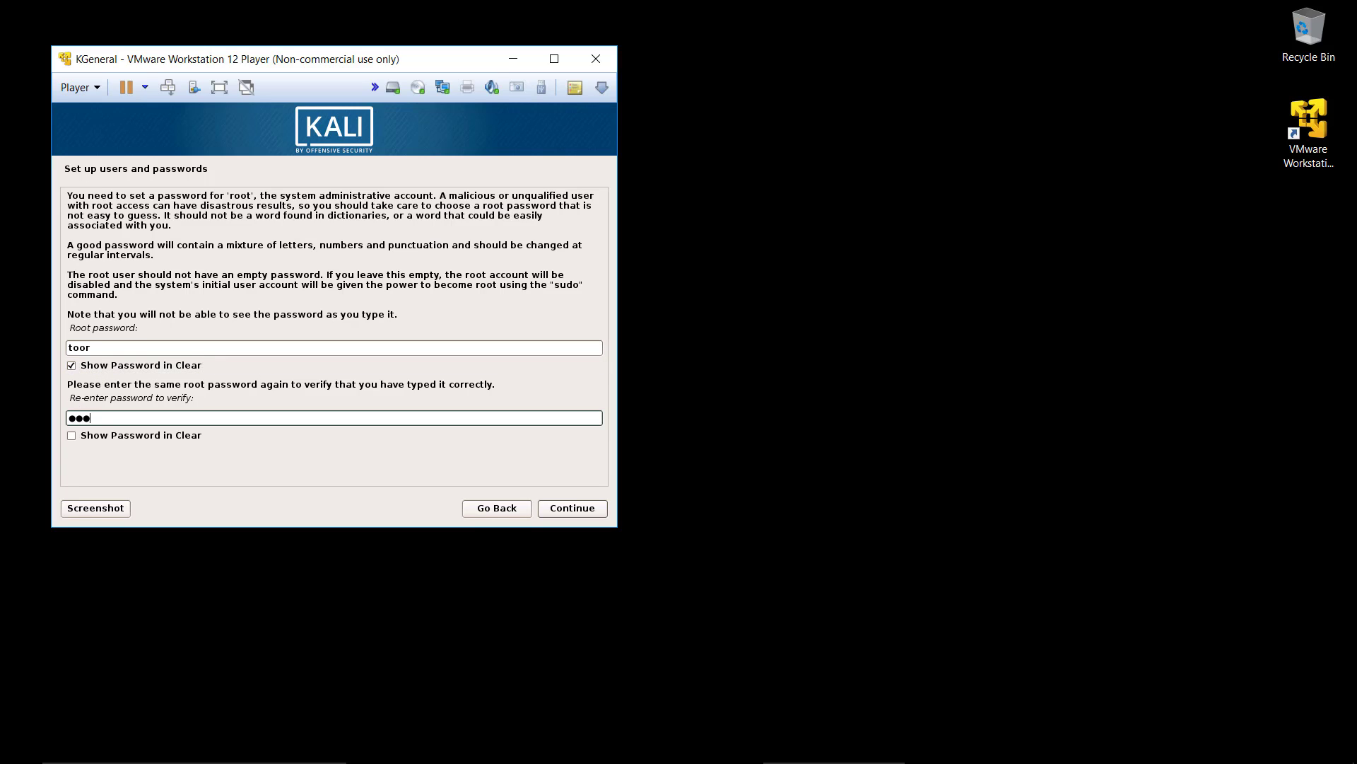
pyautogui.write('r')
pyautogui.click(72, 436)
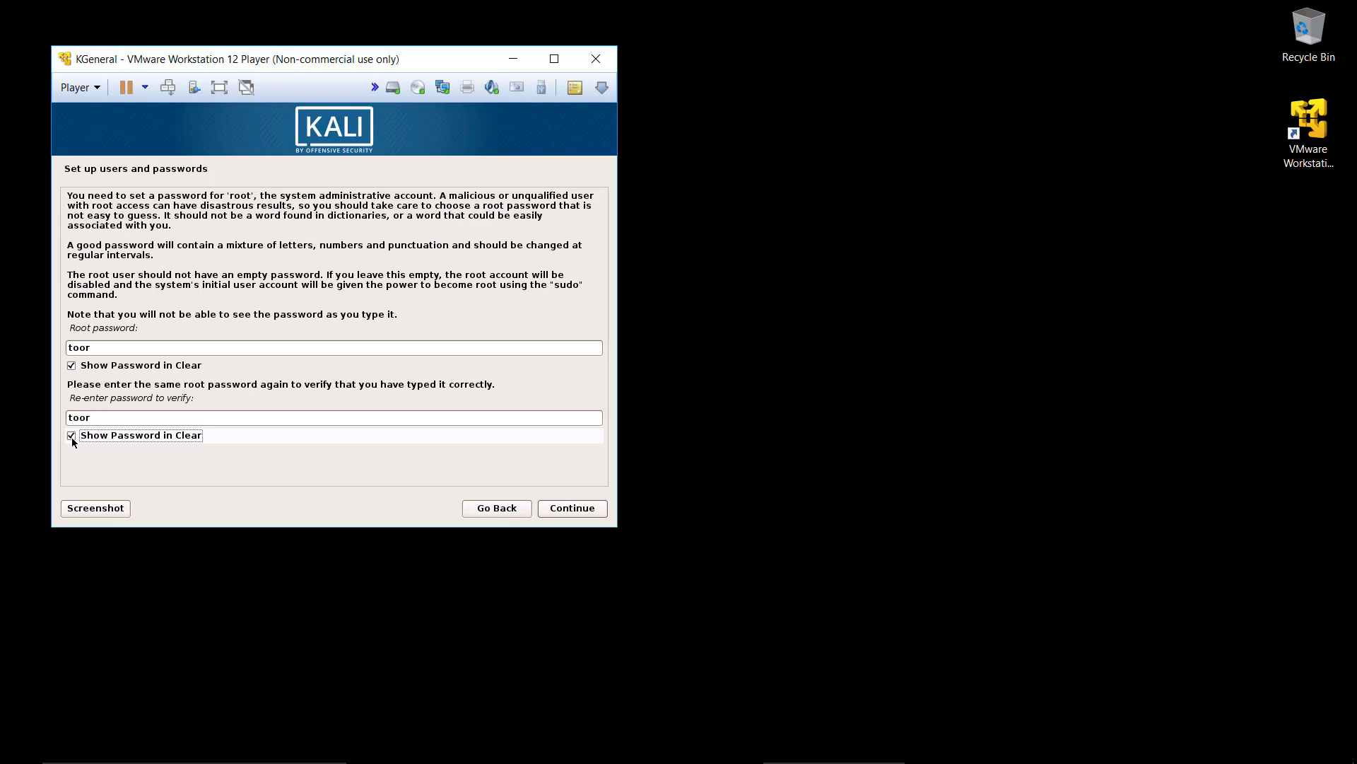
pyautogui.click(566, 507)
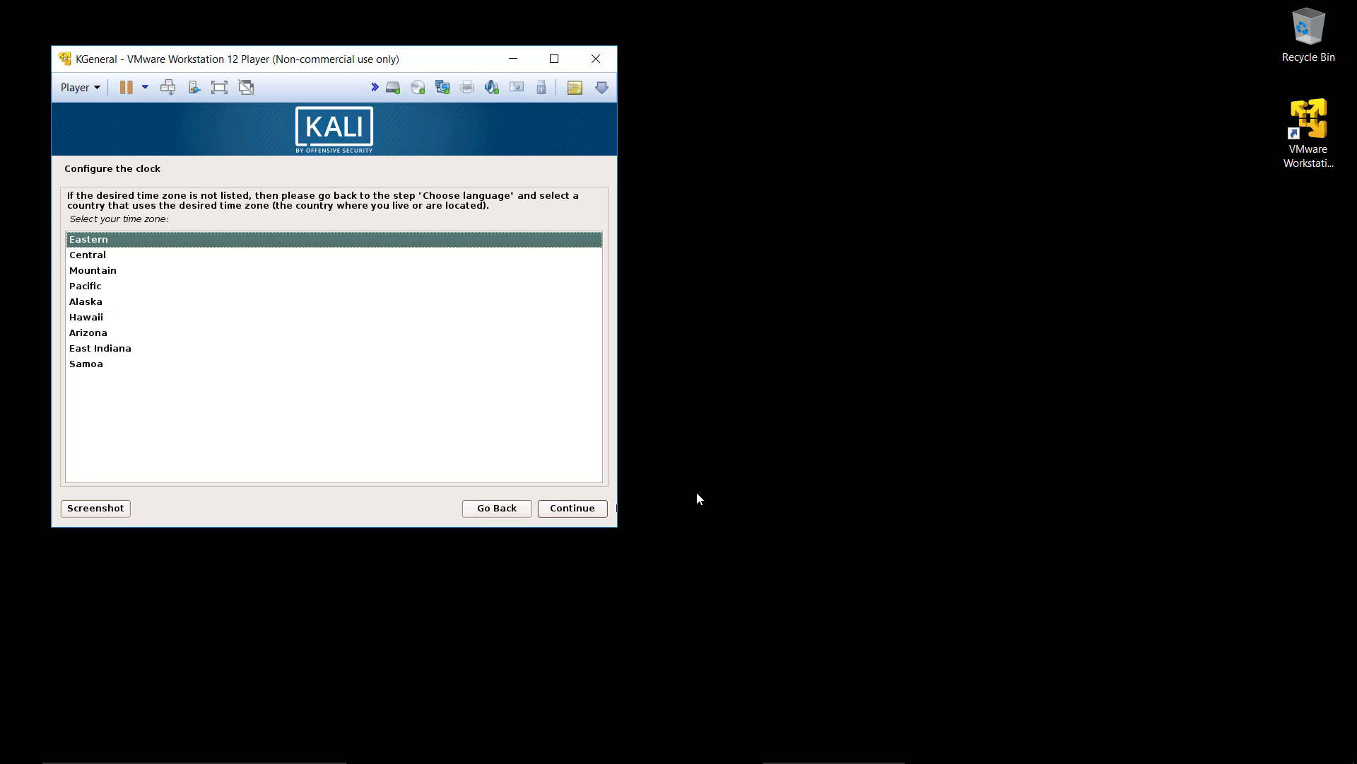
# Step: Set the time zone to Hawaii and choose guided partitioning of the entire sda disk with all files in one partition
pyautogui.click(239, 317)
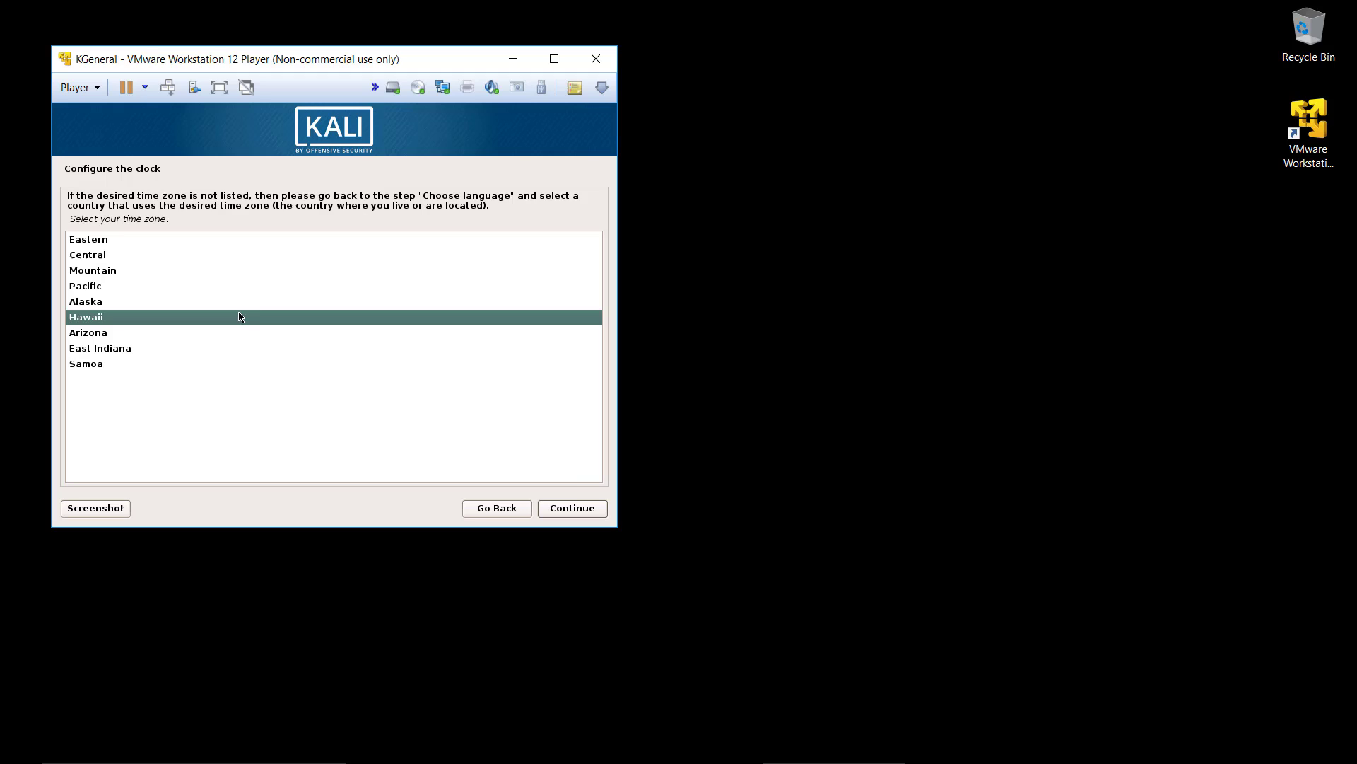
pyautogui.click(588, 506)
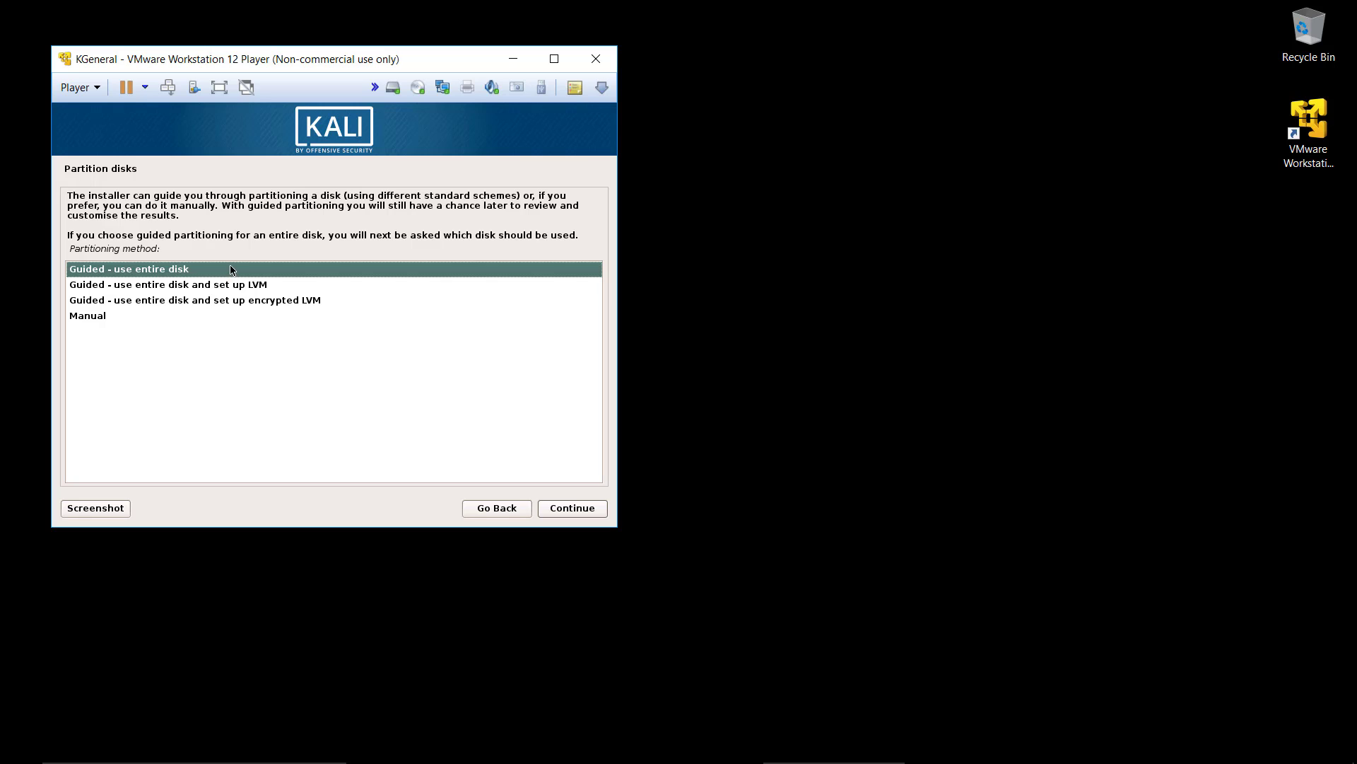
pyautogui.click(565, 509)
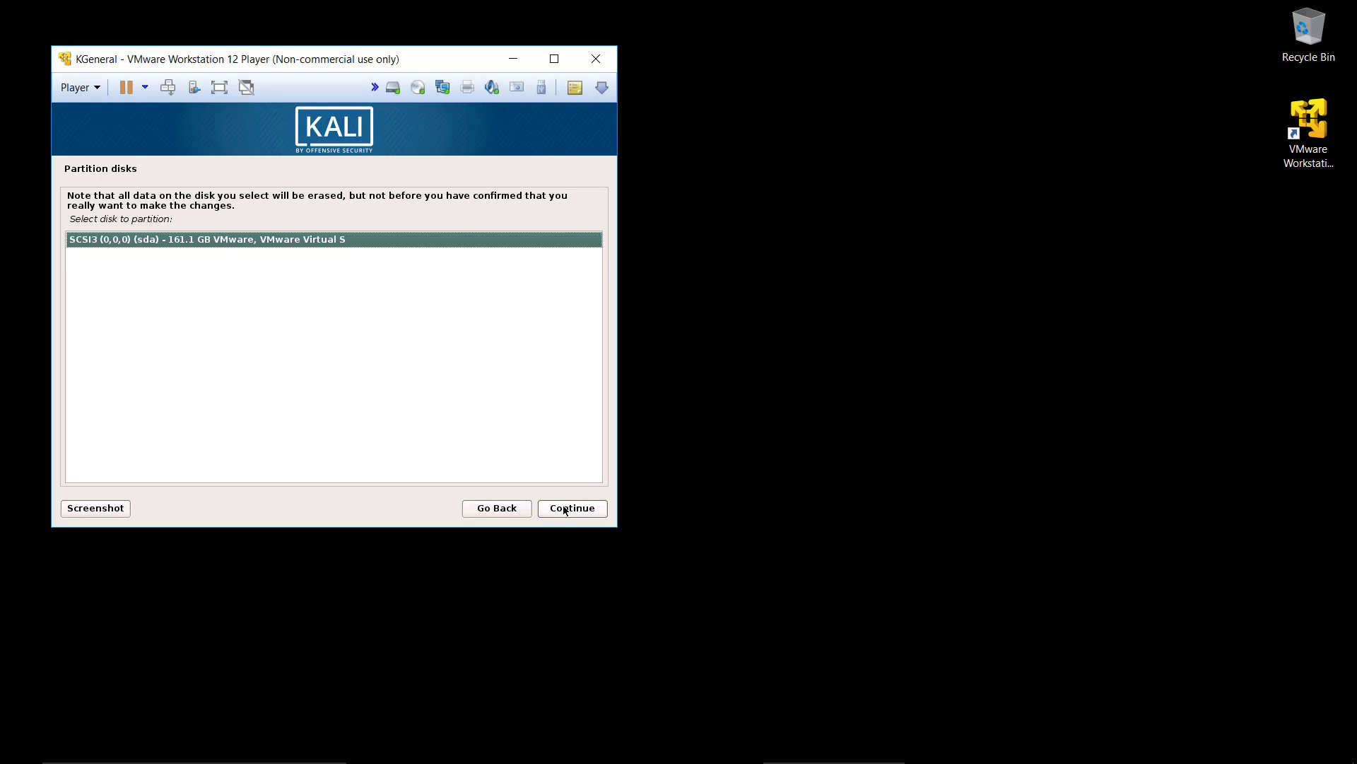
pyautogui.click(565, 509)
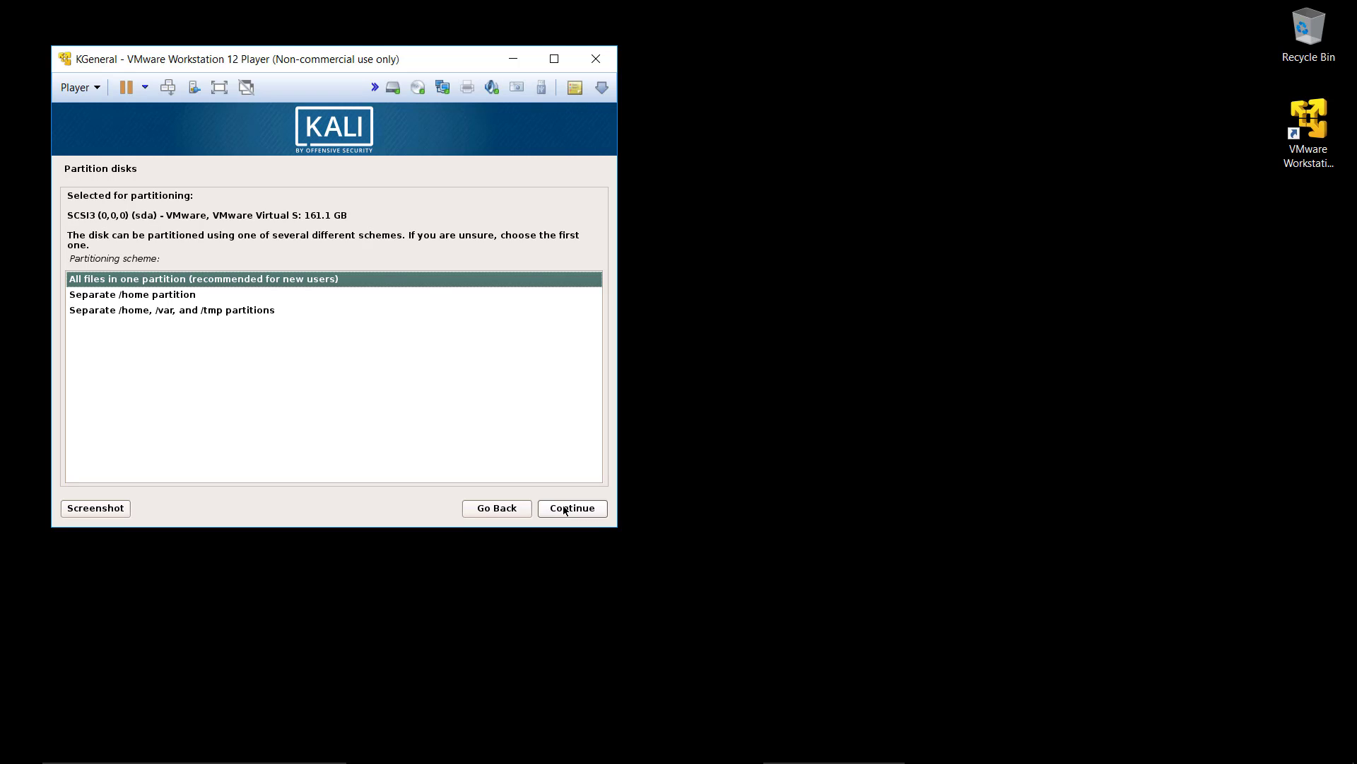
pyautogui.click(565, 509)
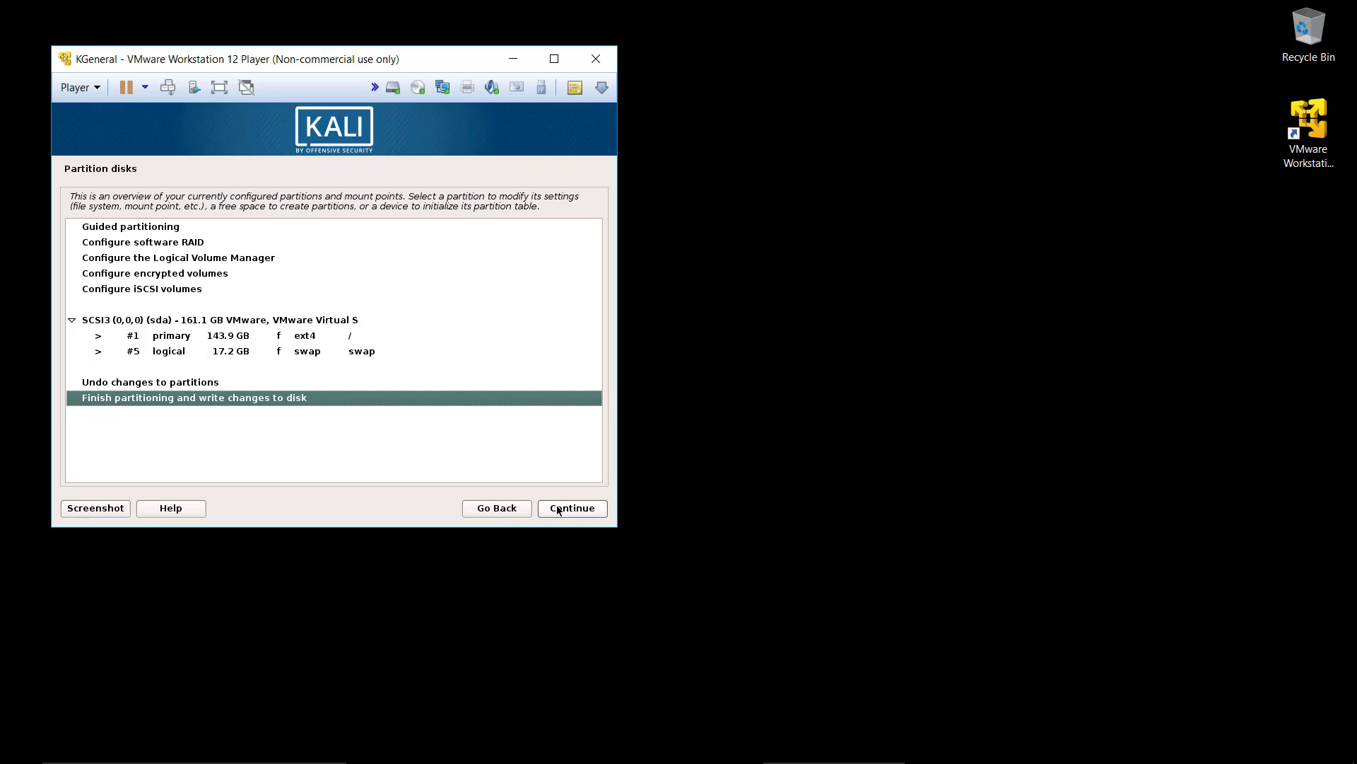
# Step: Finish partitioning and confirm writing the changes to the disk
pyautogui.click(558, 510)
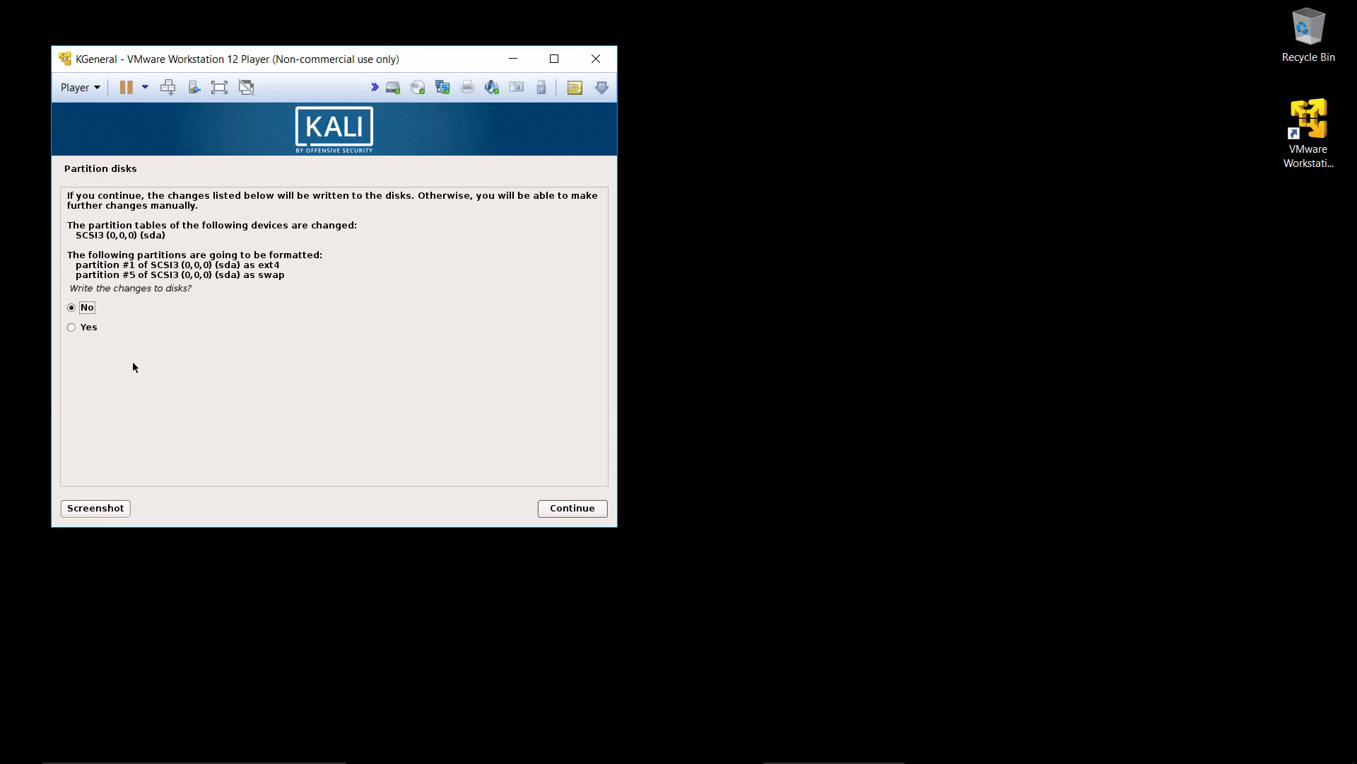
pyautogui.click(71, 327)
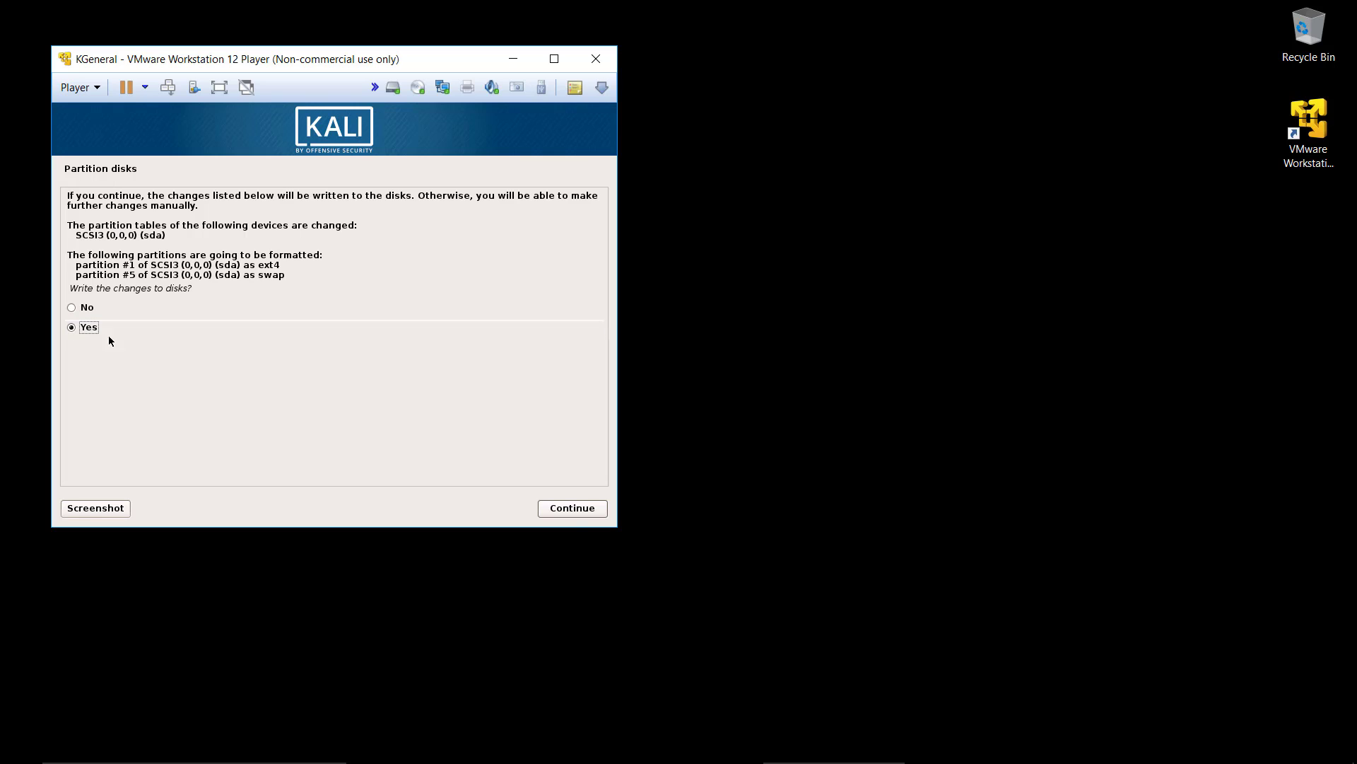
pyautogui.click(579, 509)
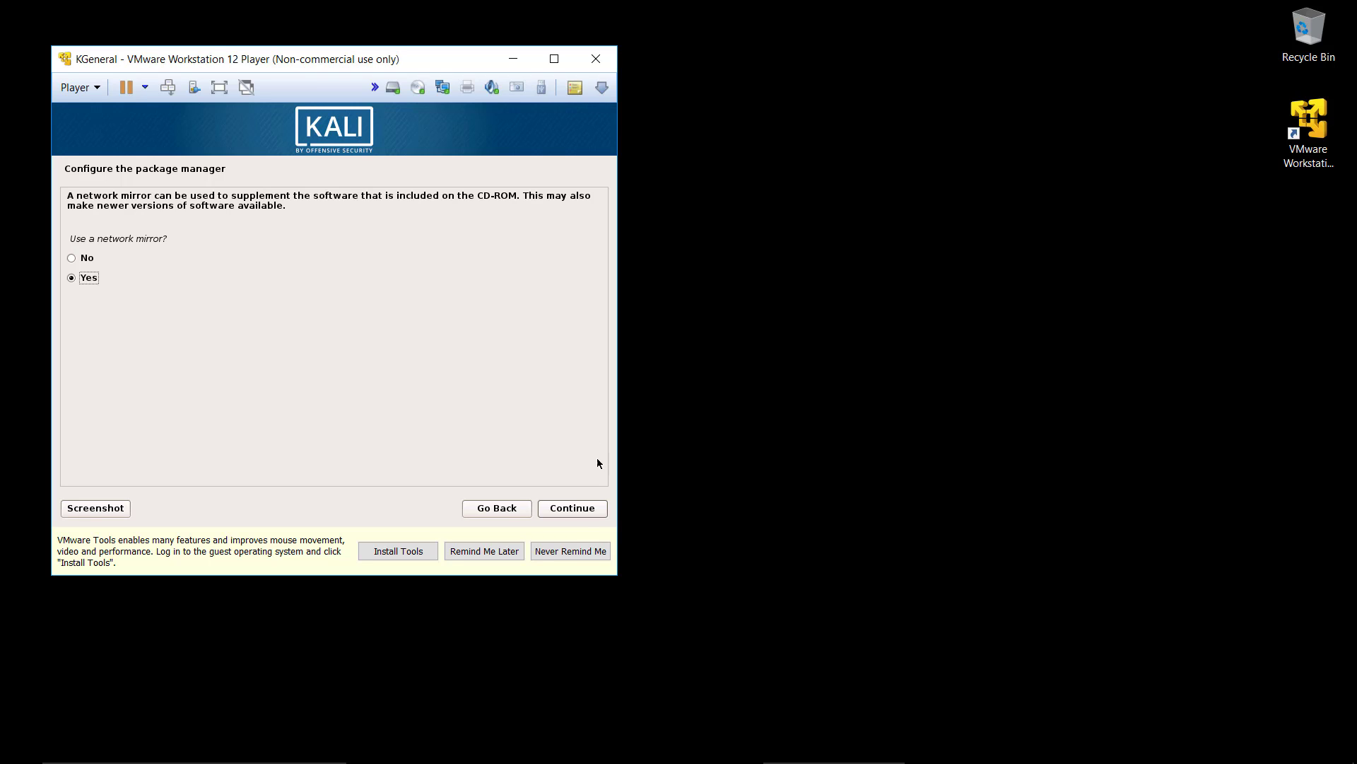
# Step: Use a network mirror with no HTTP proxy, and install the GRUB boot loader to the master boot record of /dev/sda
pyautogui.click(584, 513)
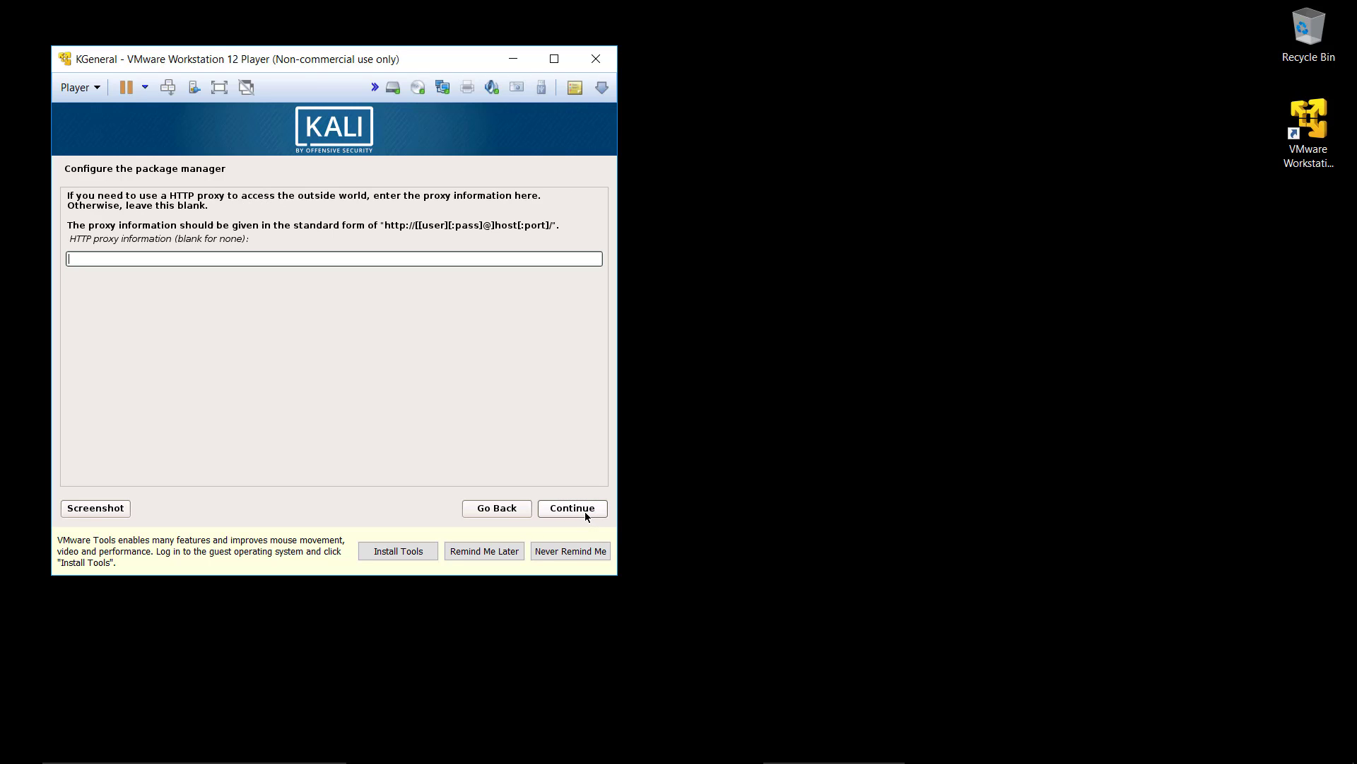
pyautogui.click(585, 515)
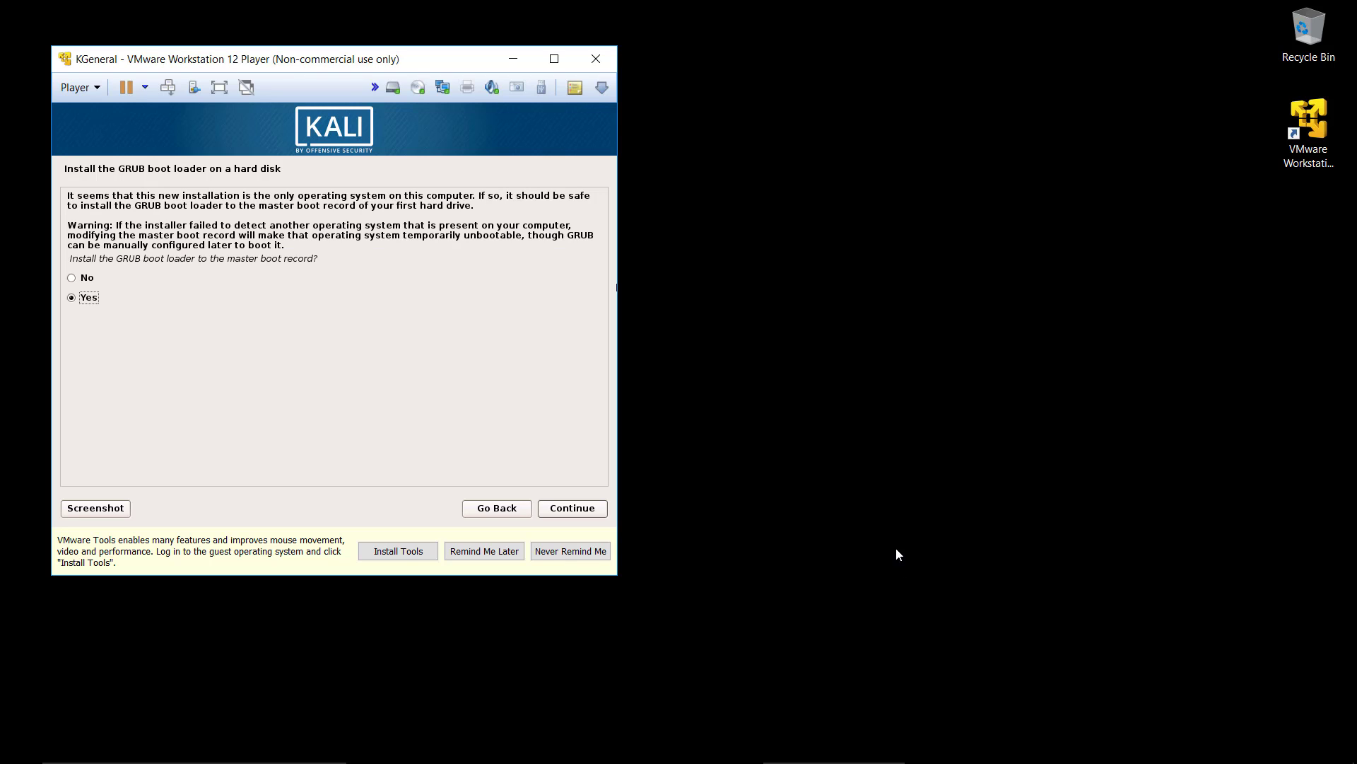
pyautogui.click(564, 513)
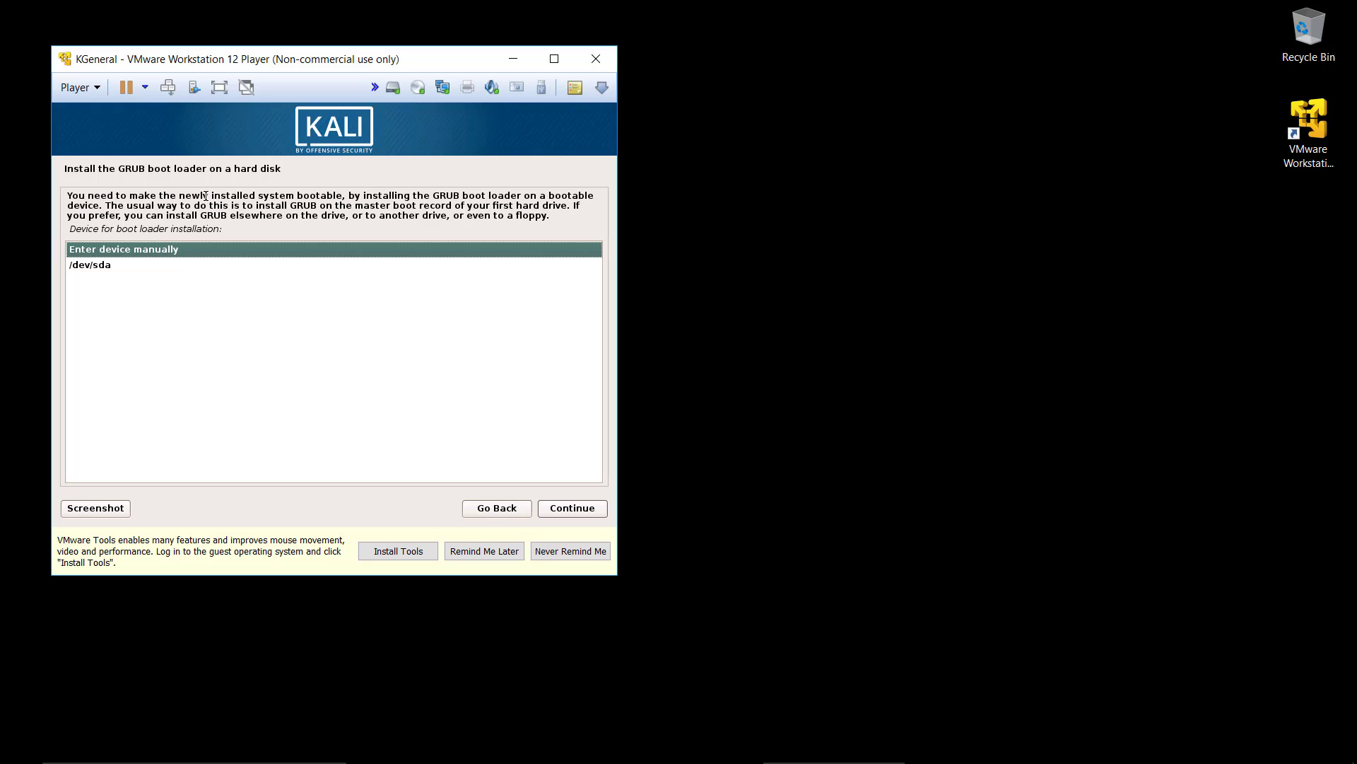
pyautogui.click(131, 266)
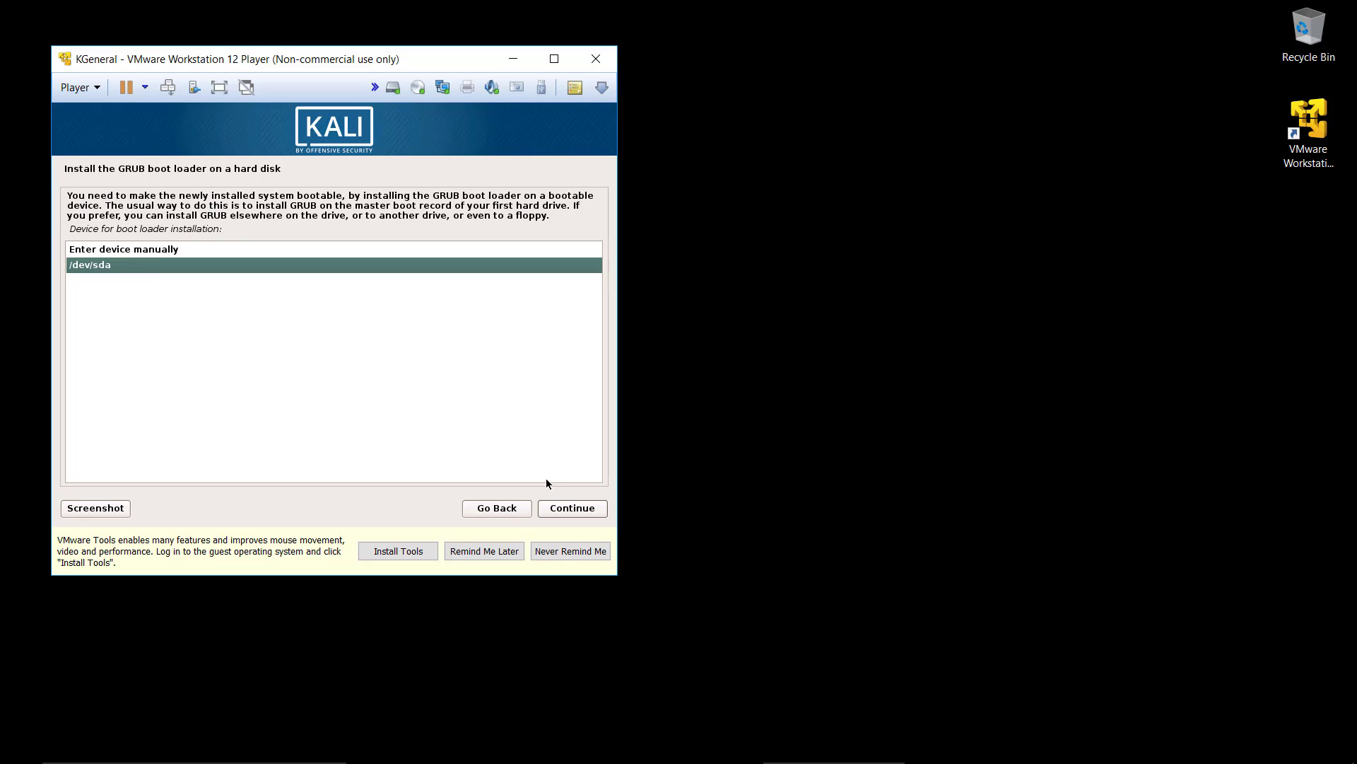
pyautogui.click(588, 509)
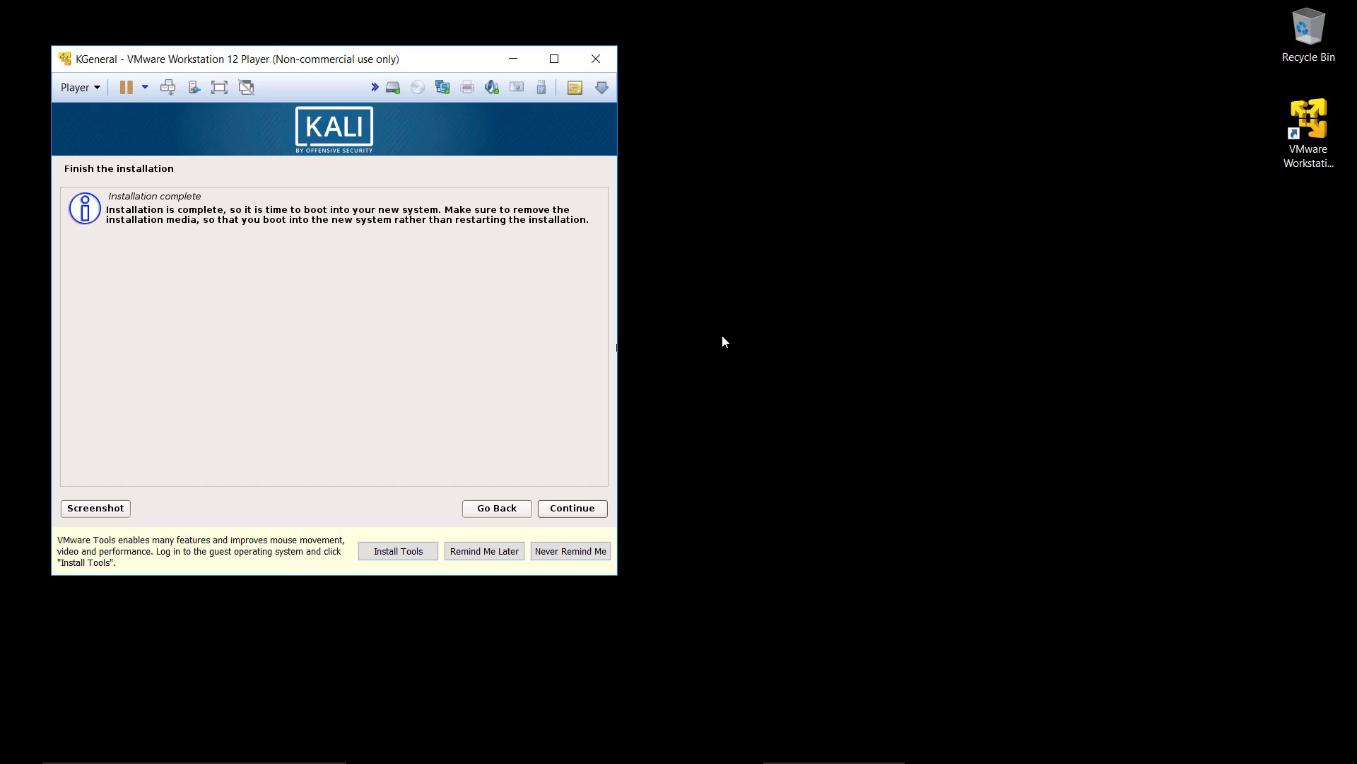
# Step: Finish the installation and boot the new system with the Kali GNU/Linux entry
pyautogui.click(589, 509)
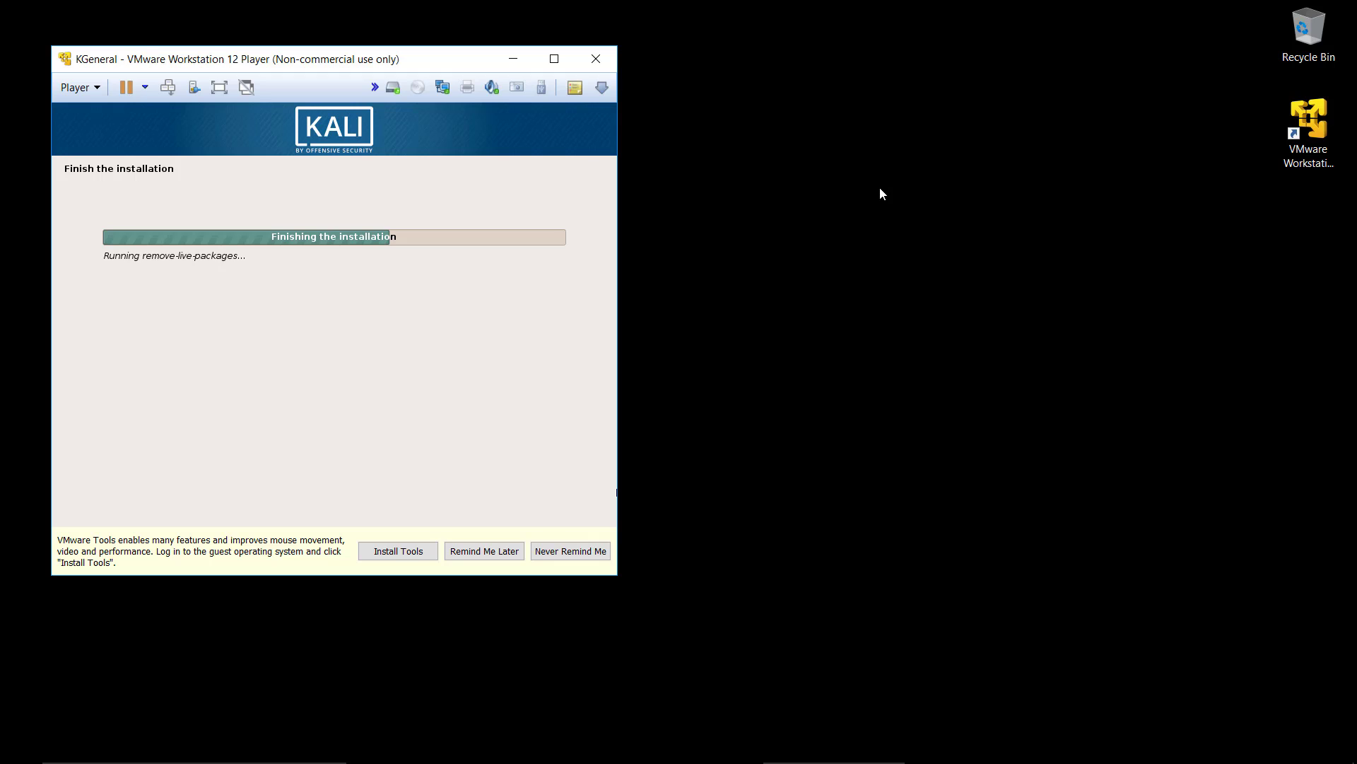
pyautogui.click(837, 182)
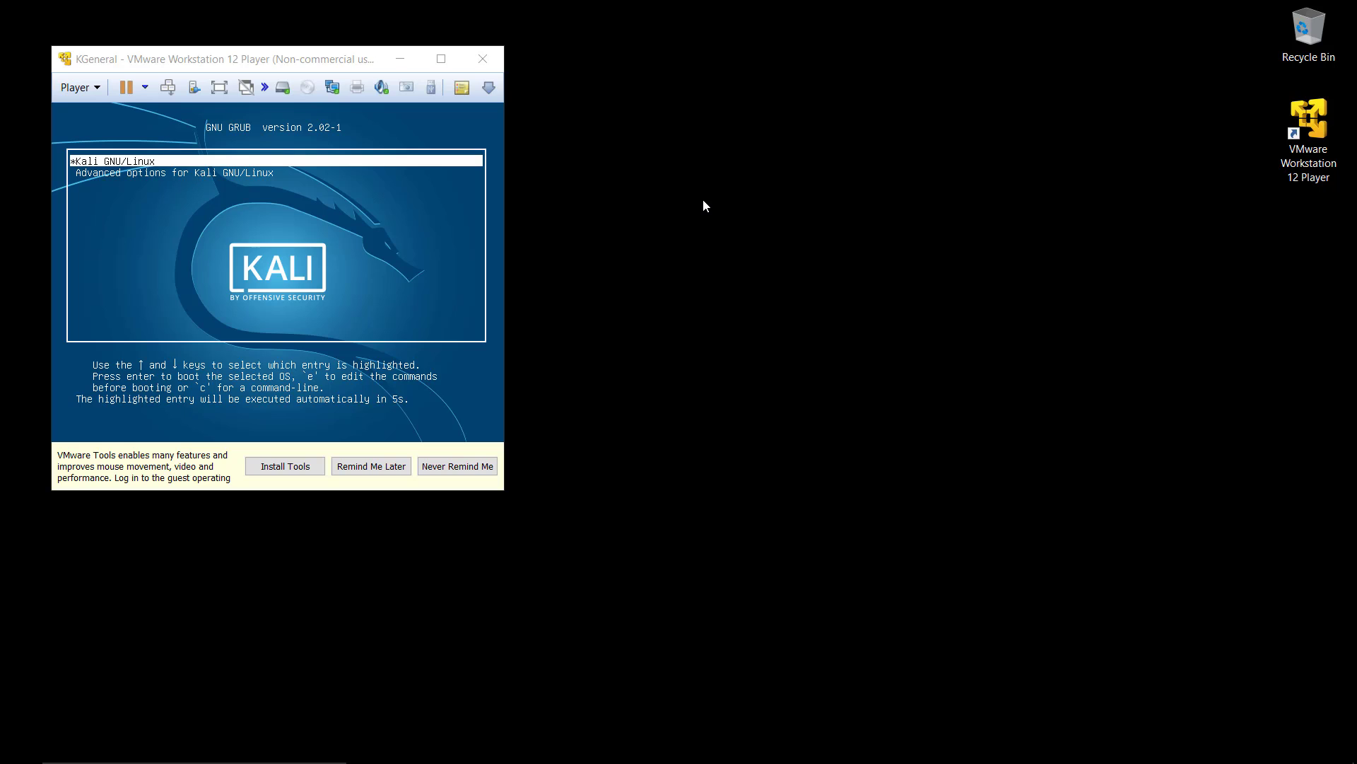
pyautogui.click(357, 204)
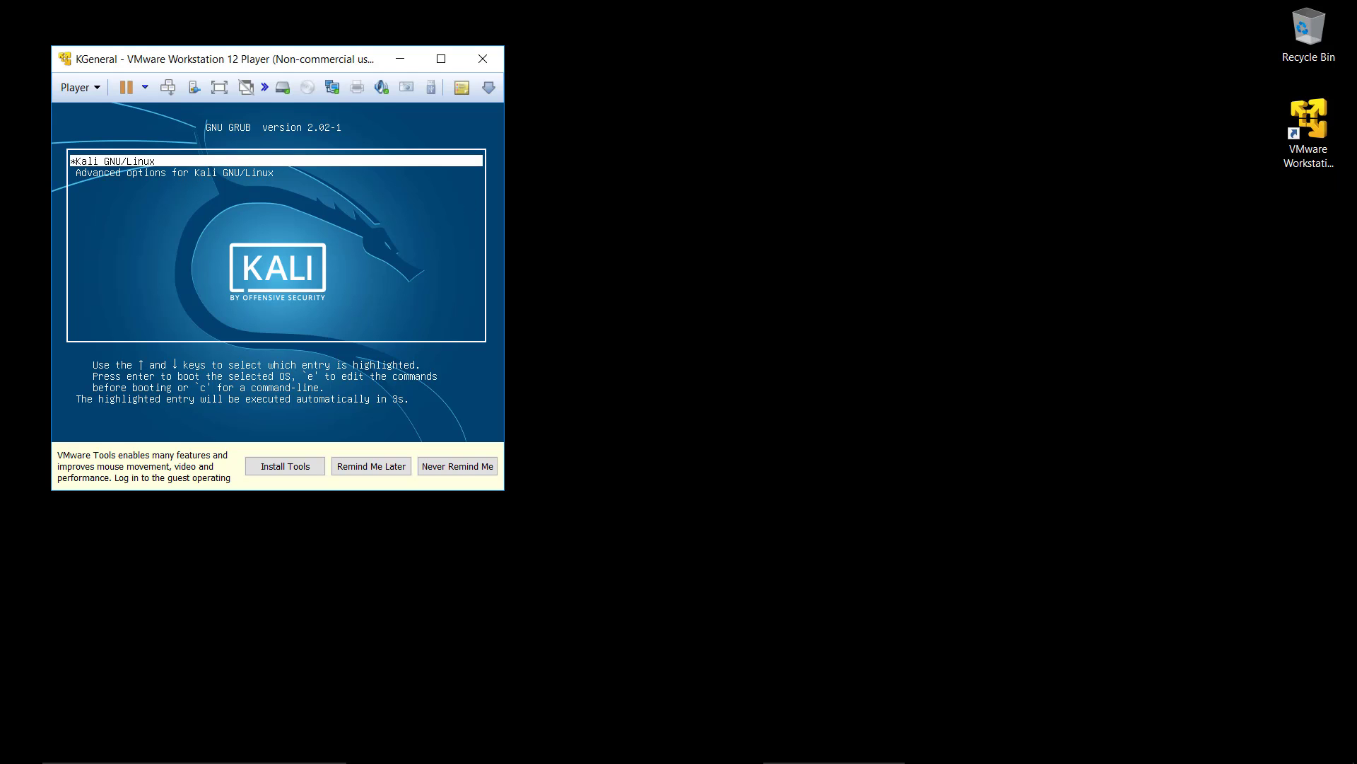
pyautogui.press('Return')
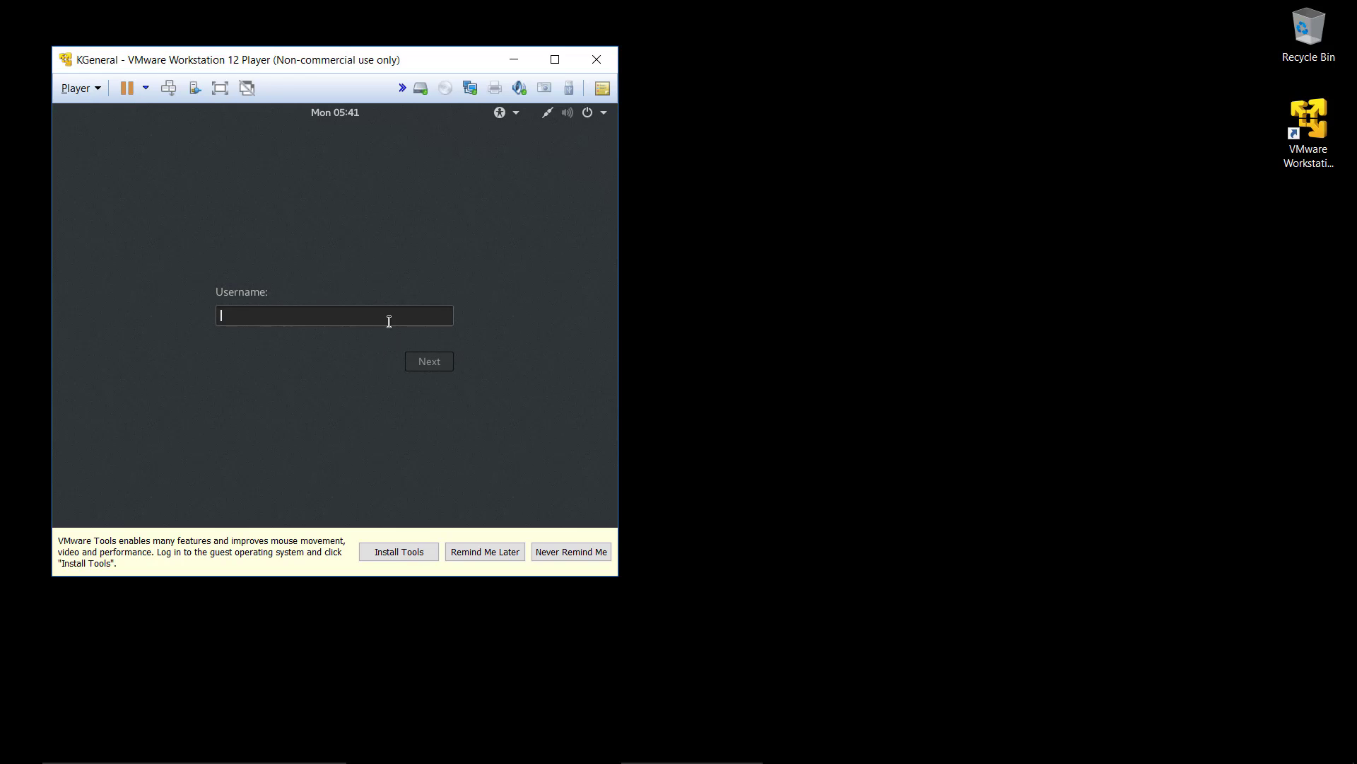
# Step: Sign in to Kali as root, entering the root password
pyautogui.write('root')
pyautogui.press('Return')
pyautogui.write('••••')
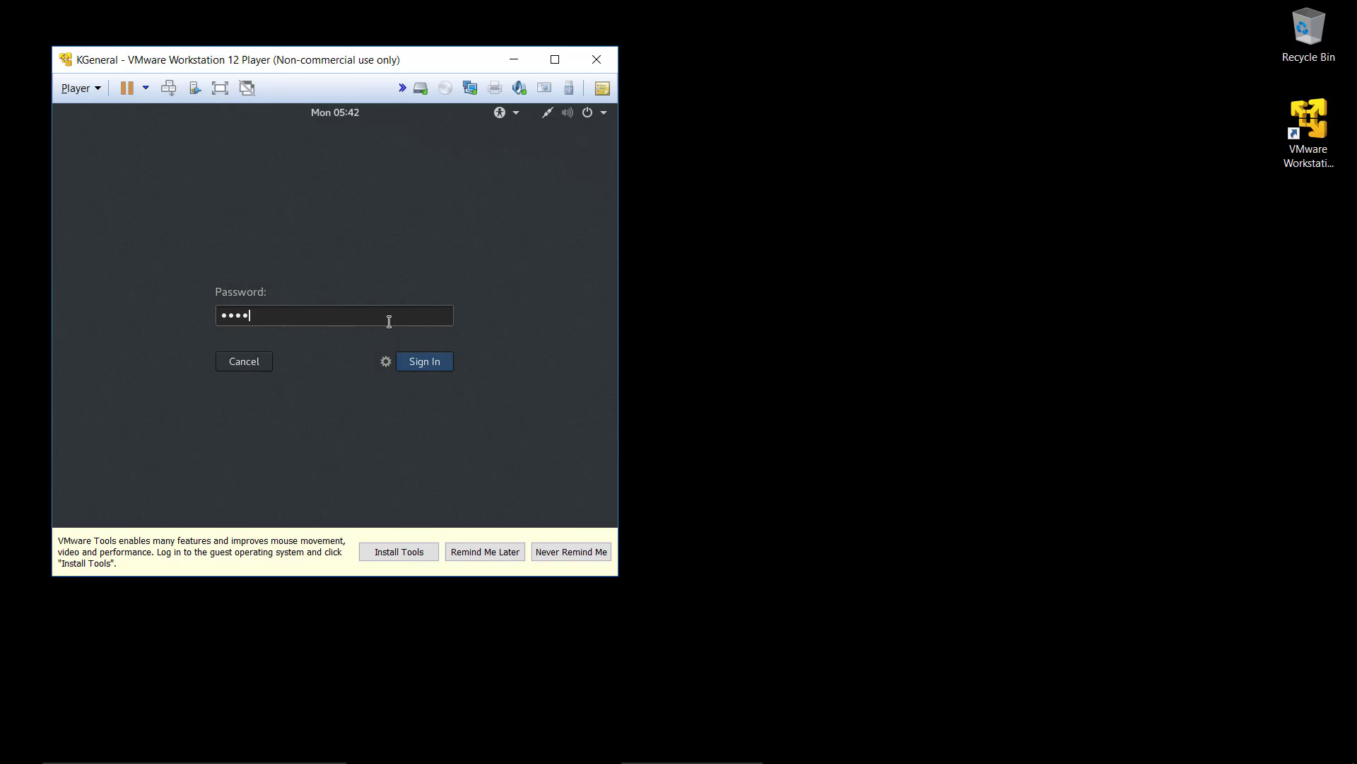
pyautogui.press('Return')
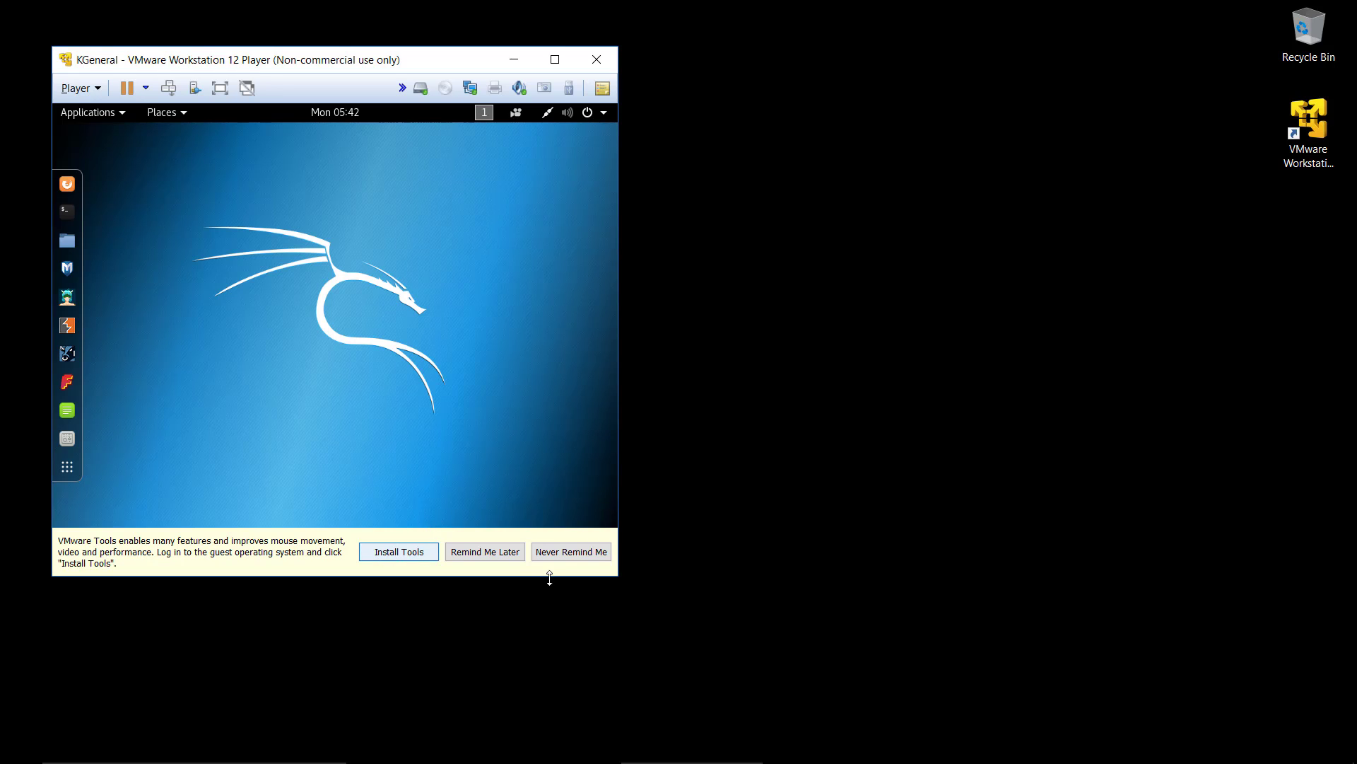
# Step: Start the VMware Tools installation and open the VMware Tools disc mounted on the Kali desktop
pyautogui.click(415, 553)
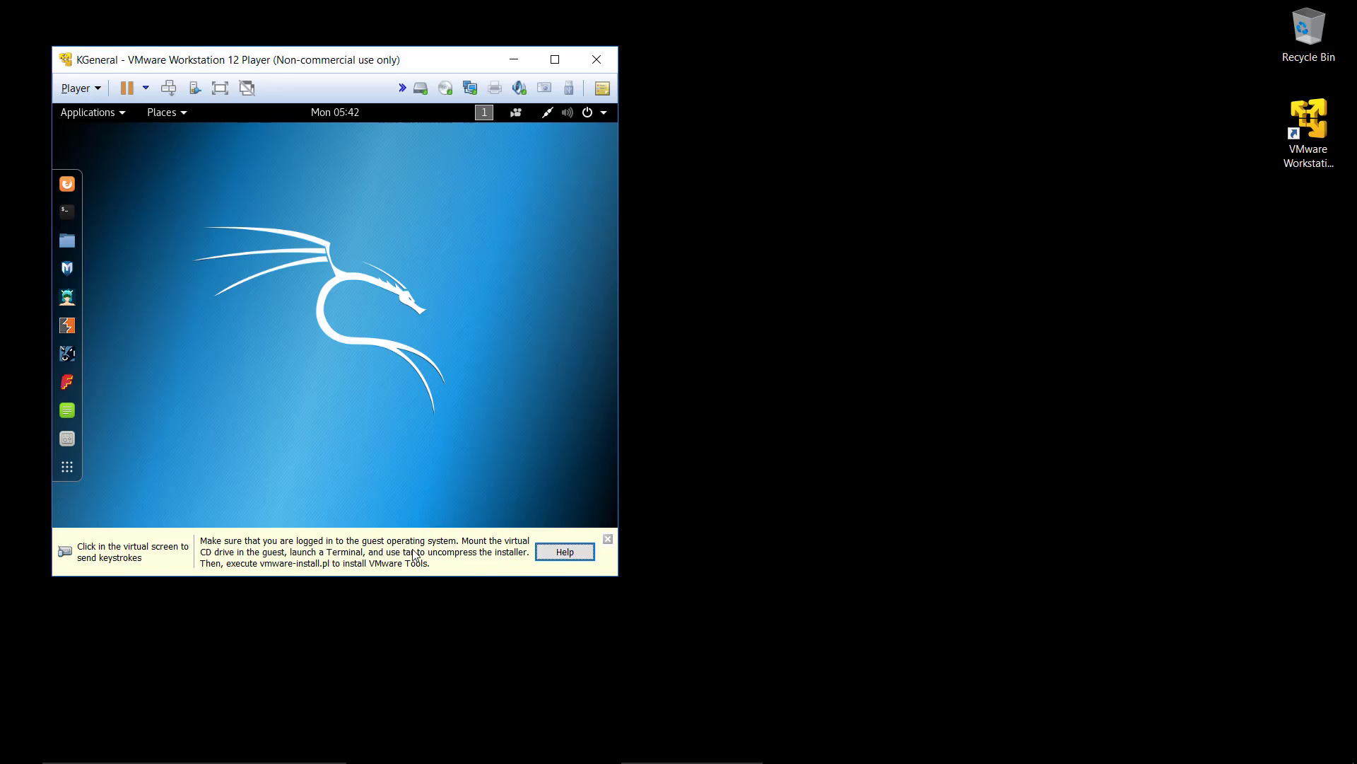
pyautogui.click(356, 379)
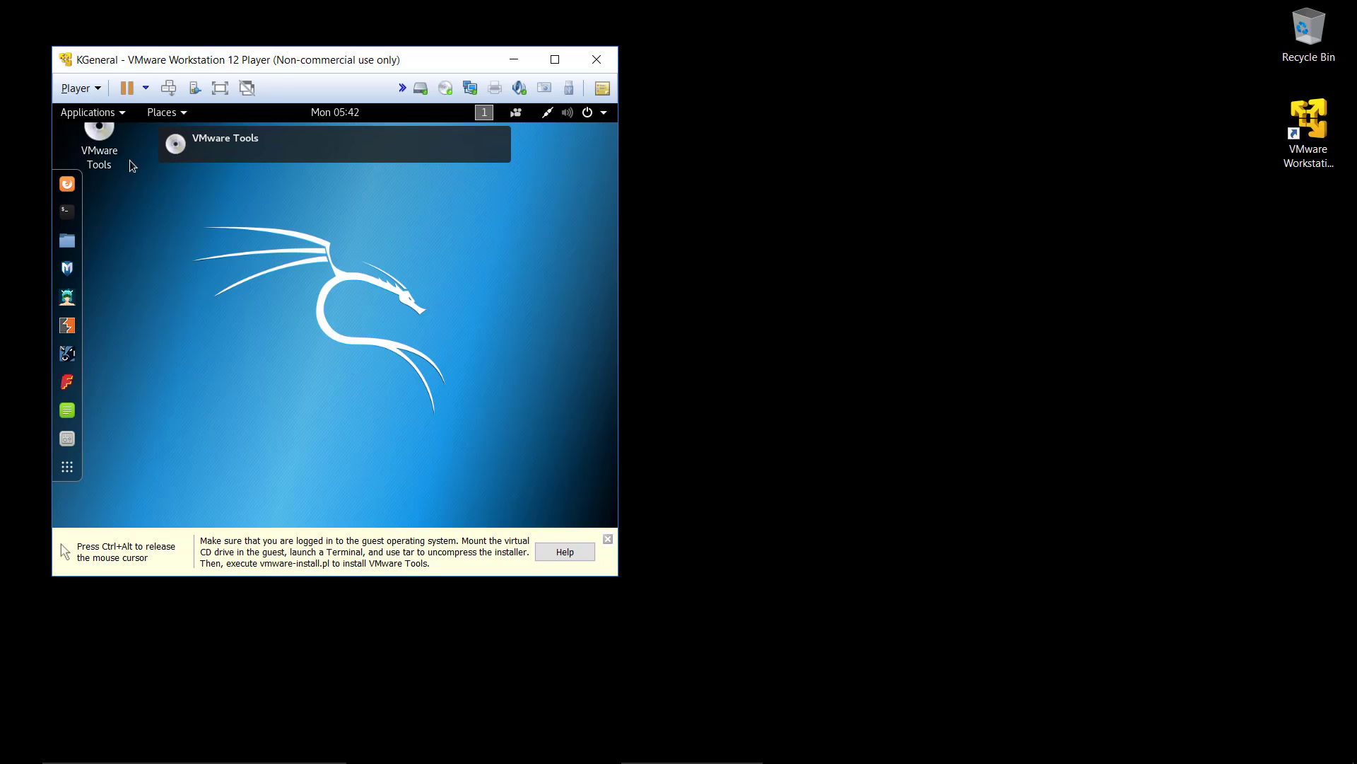
pyautogui.doubleClick(106, 140)
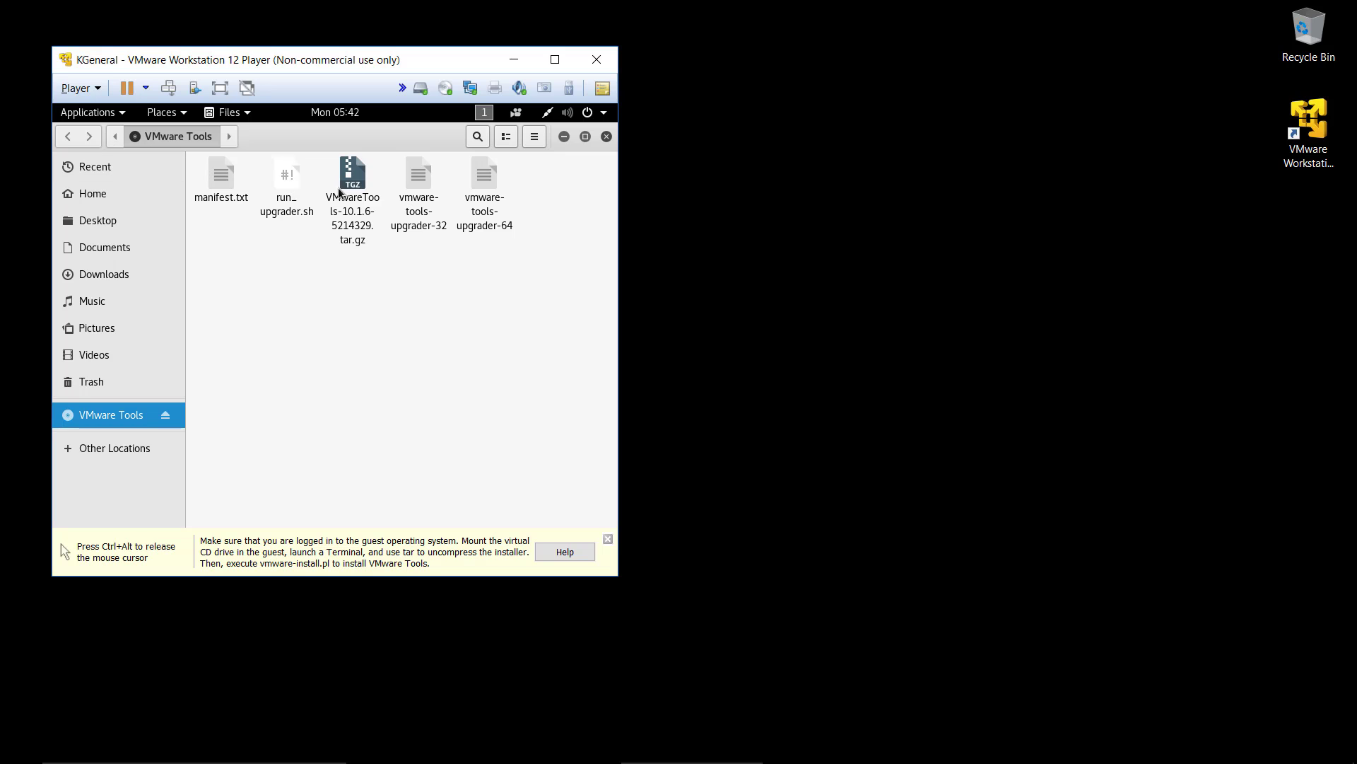
# Step: Copy VMwareTools-10.1.6-5214329.tar.gz from the disc to the desktop, close the file window and extract the archive there
pyautogui.doubleClick(389, 138)
pyautogui.moveTo(473, 283); pyautogui.dragTo(152, 157)
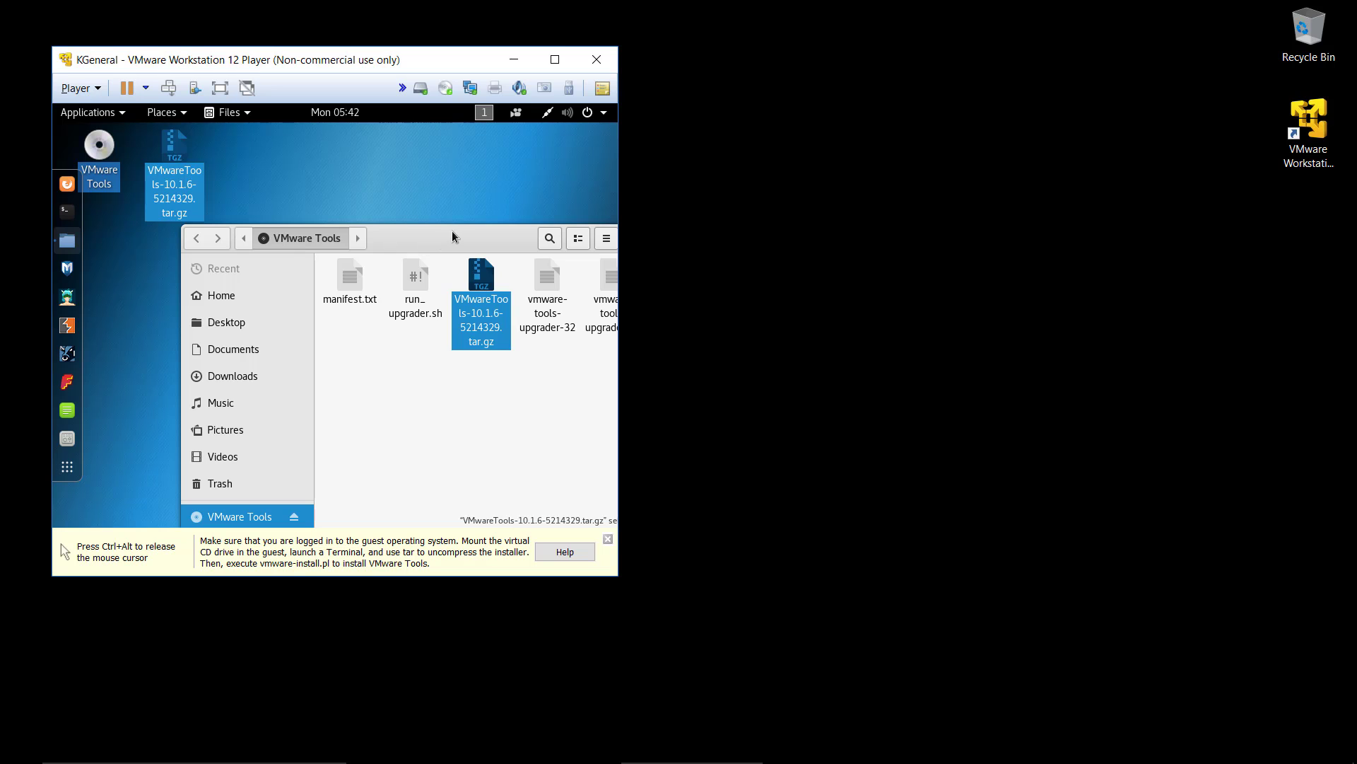
pyautogui.moveTo(453, 232); pyautogui.dragTo(371, 231)
pyautogui.click(591, 235)
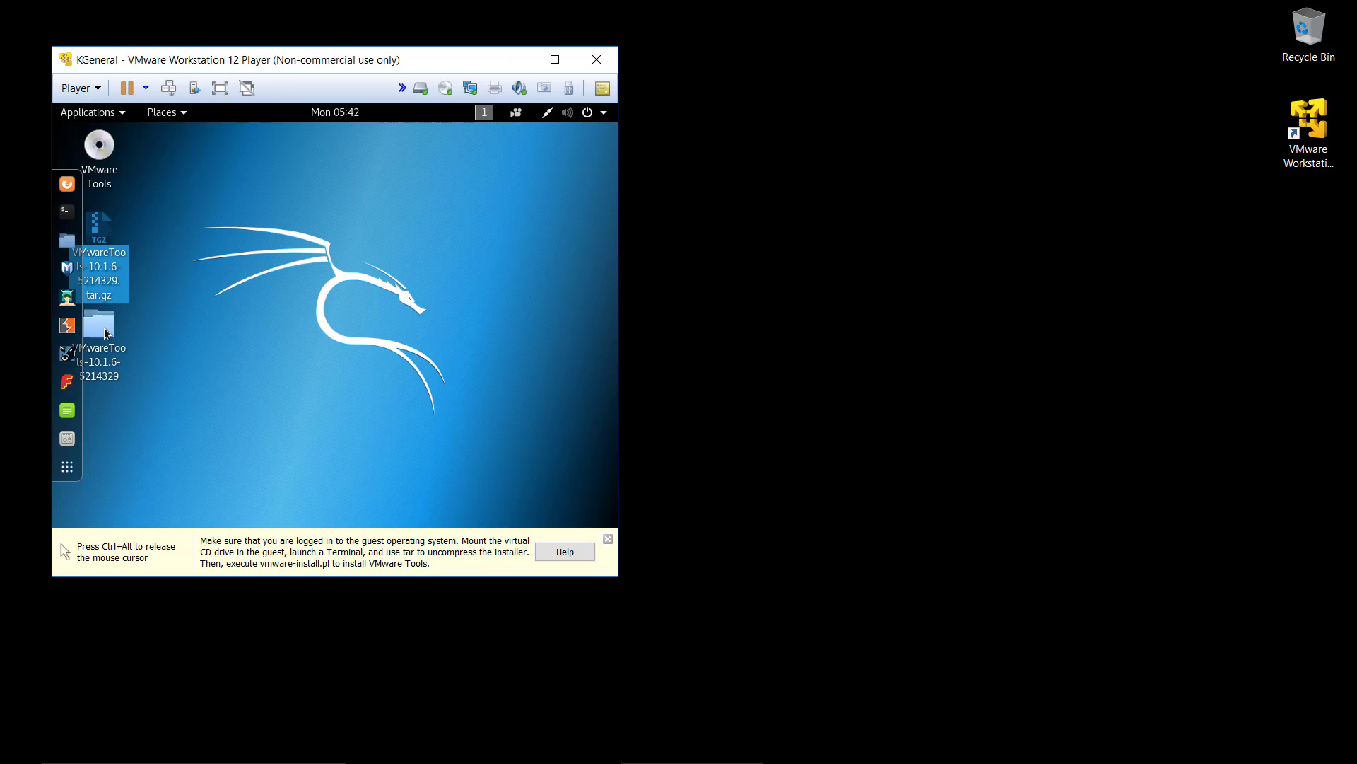
# Step: Examine the contents of the vmware-tools-distrib folder inside the extracted VMwareTools-10.1.6-5214329 folder, and close the file window
pyautogui.doubleClick(106, 332)
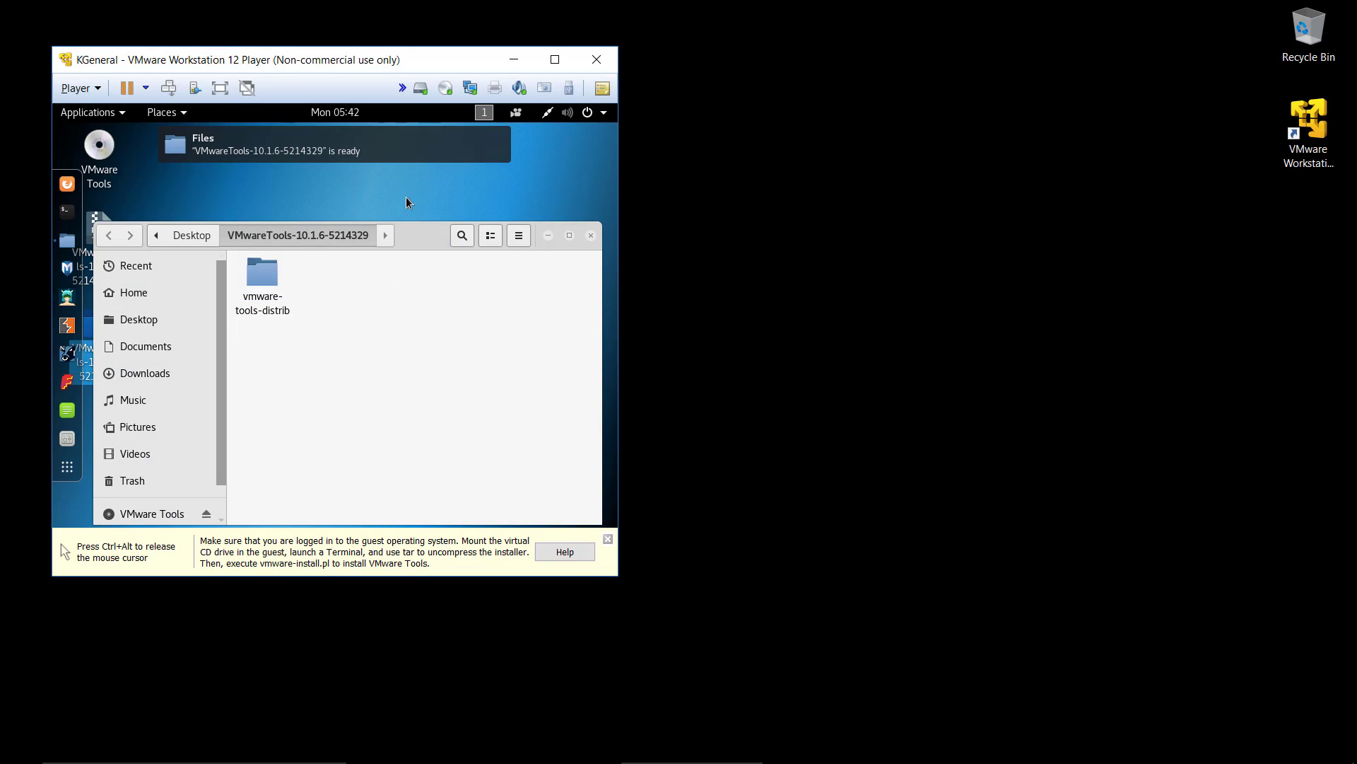
pyautogui.doubleClick(247, 258)
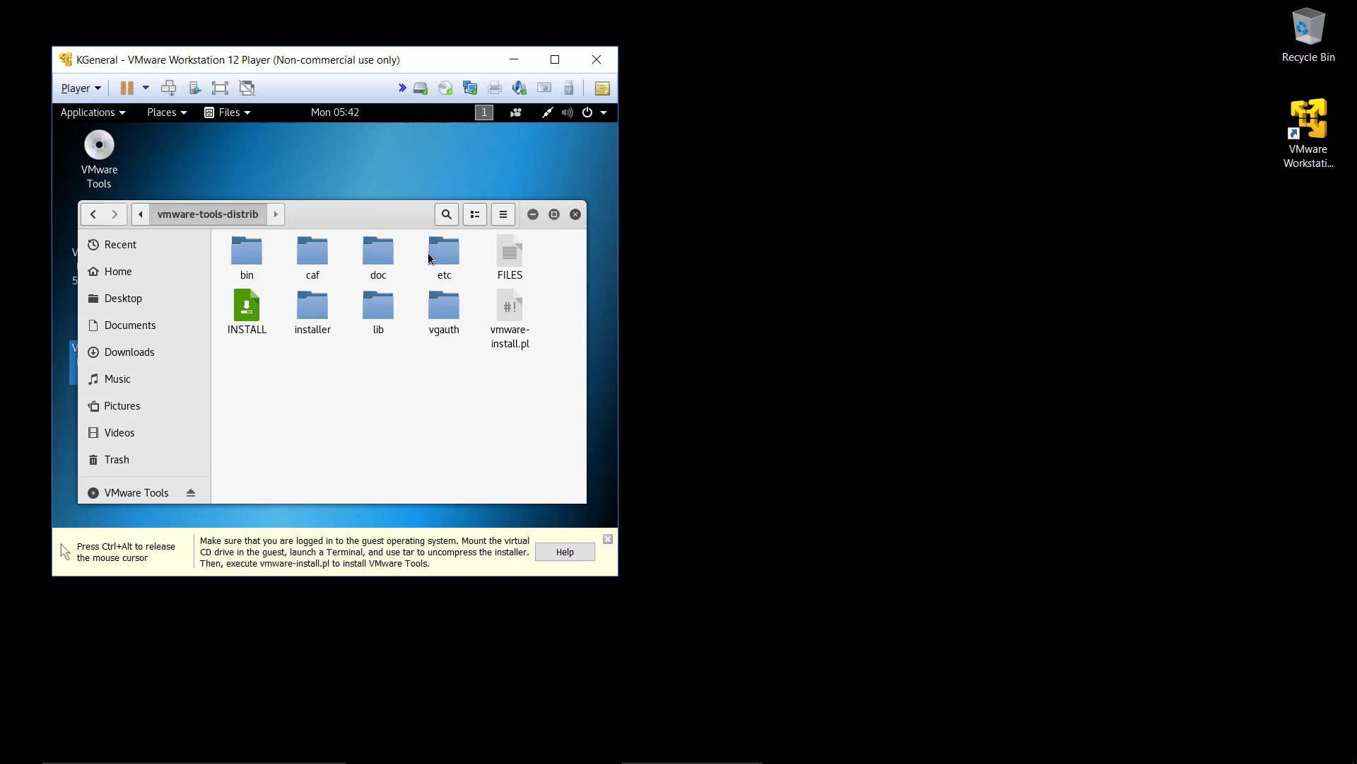
pyautogui.moveTo(390, 214); pyautogui.dragTo(404, 195)
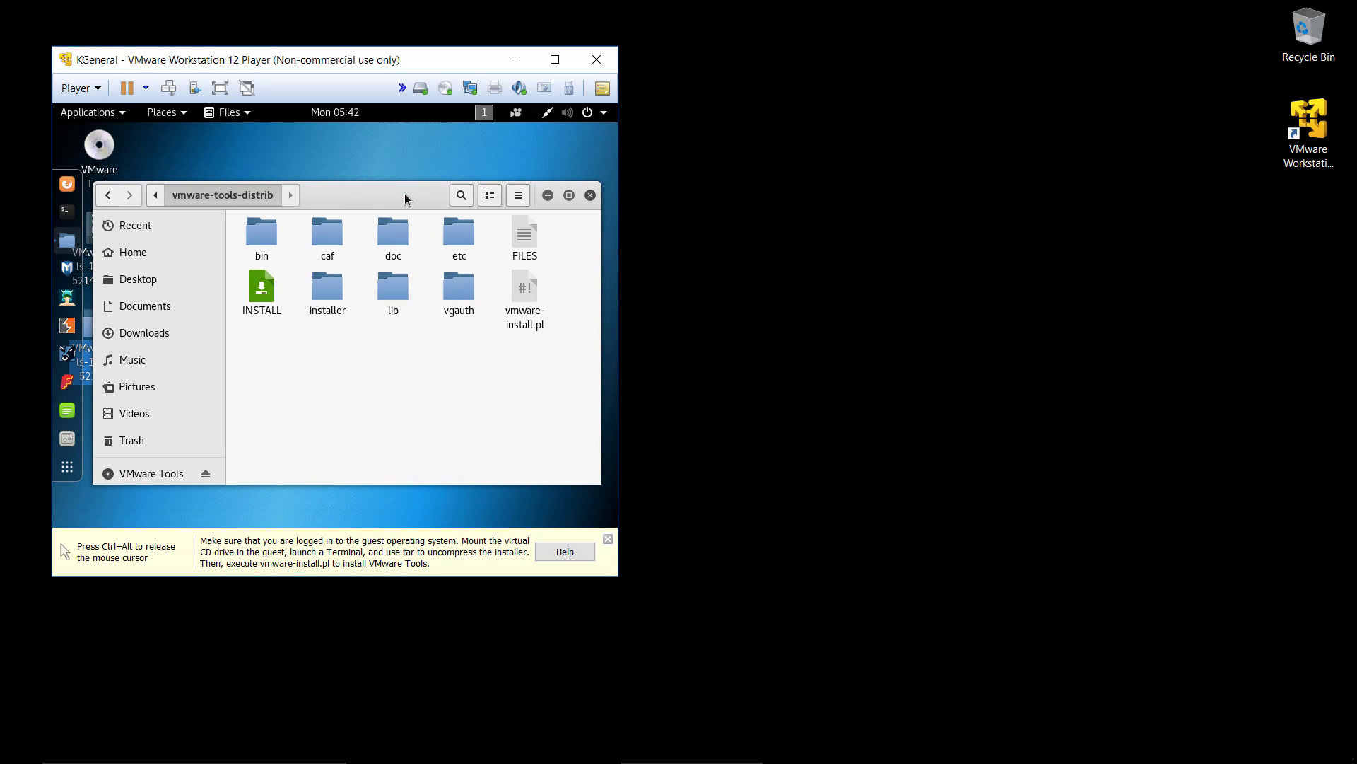
pyautogui.click(591, 196)
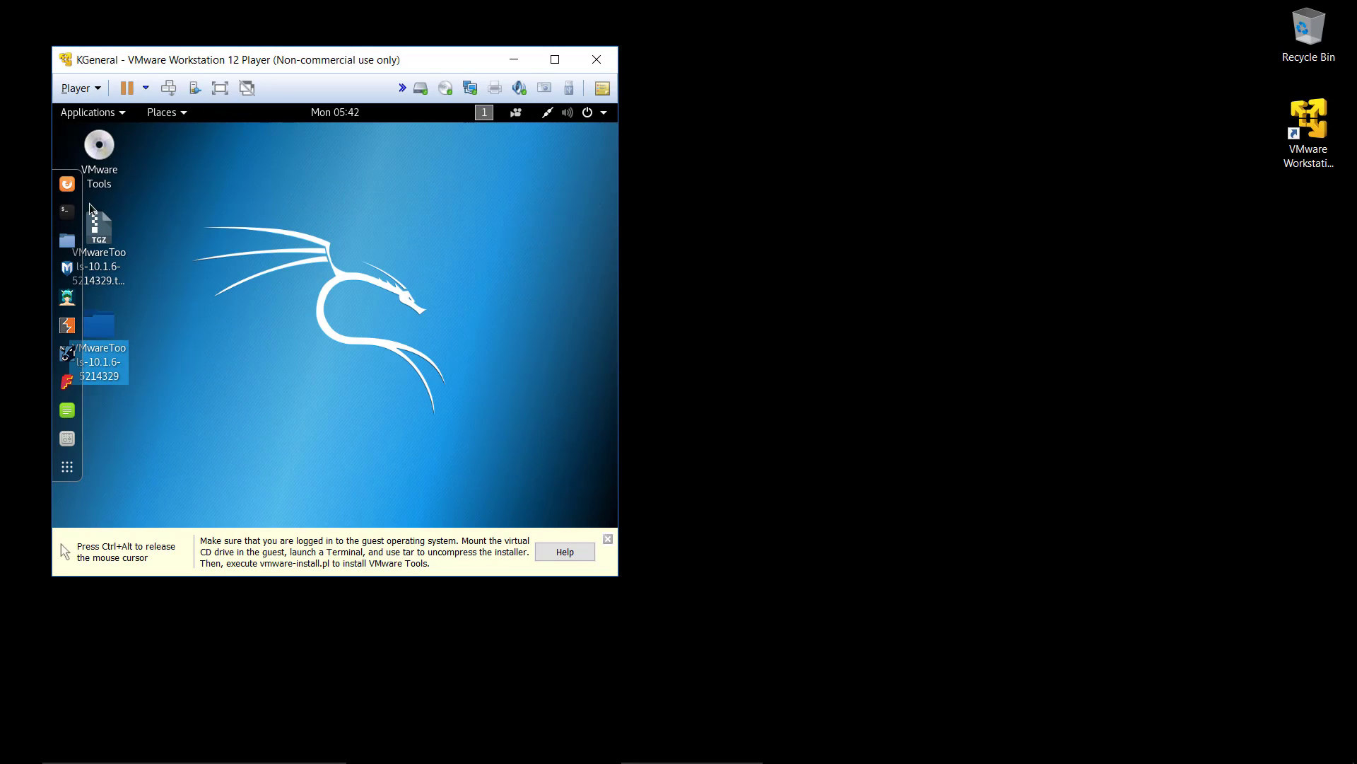
# Step: Open a terminal, list the home directory, change to Desktop and list its contents
pyautogui.click(69, 216)
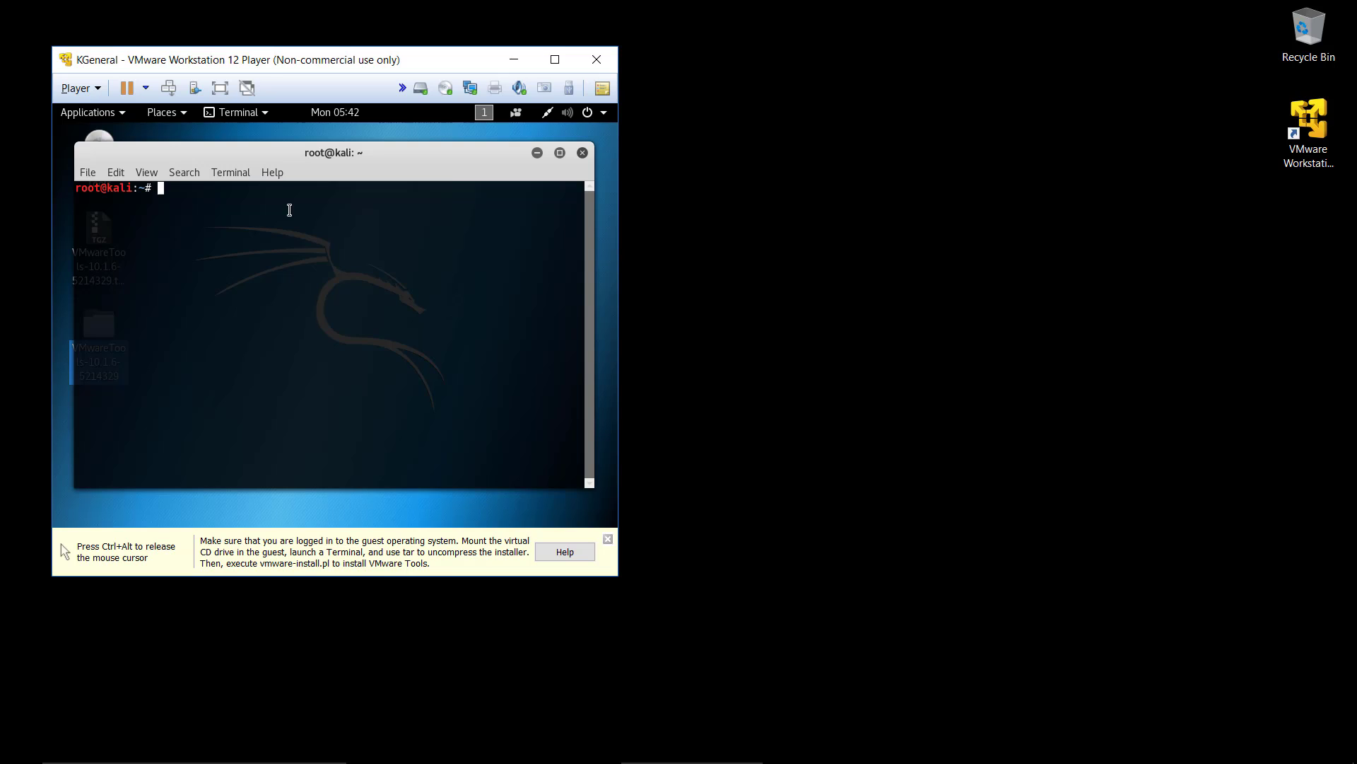
pyautogui.write('ls')
pyautogui.press('Return')
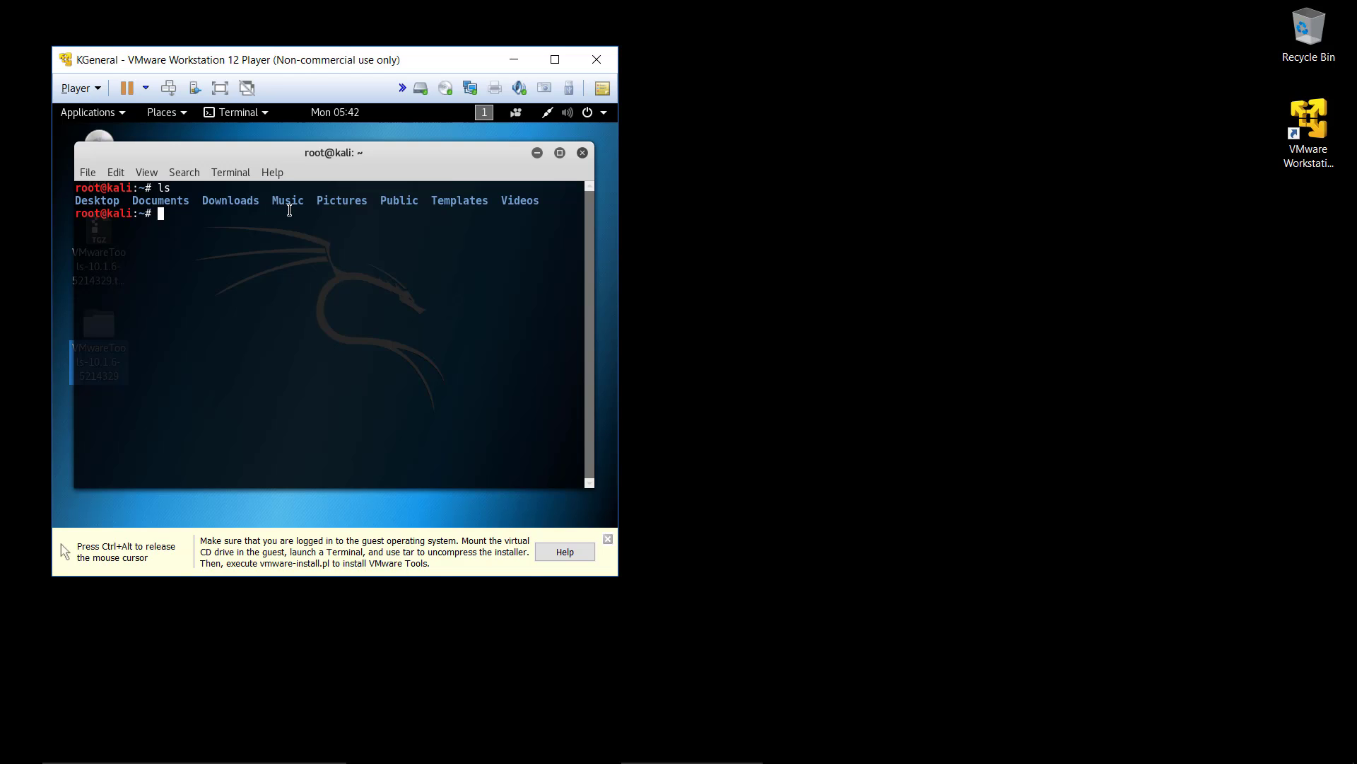
pyautogui.write('cd Desktop')
pyautogui.press('Return')
pyautogui.write('ls')
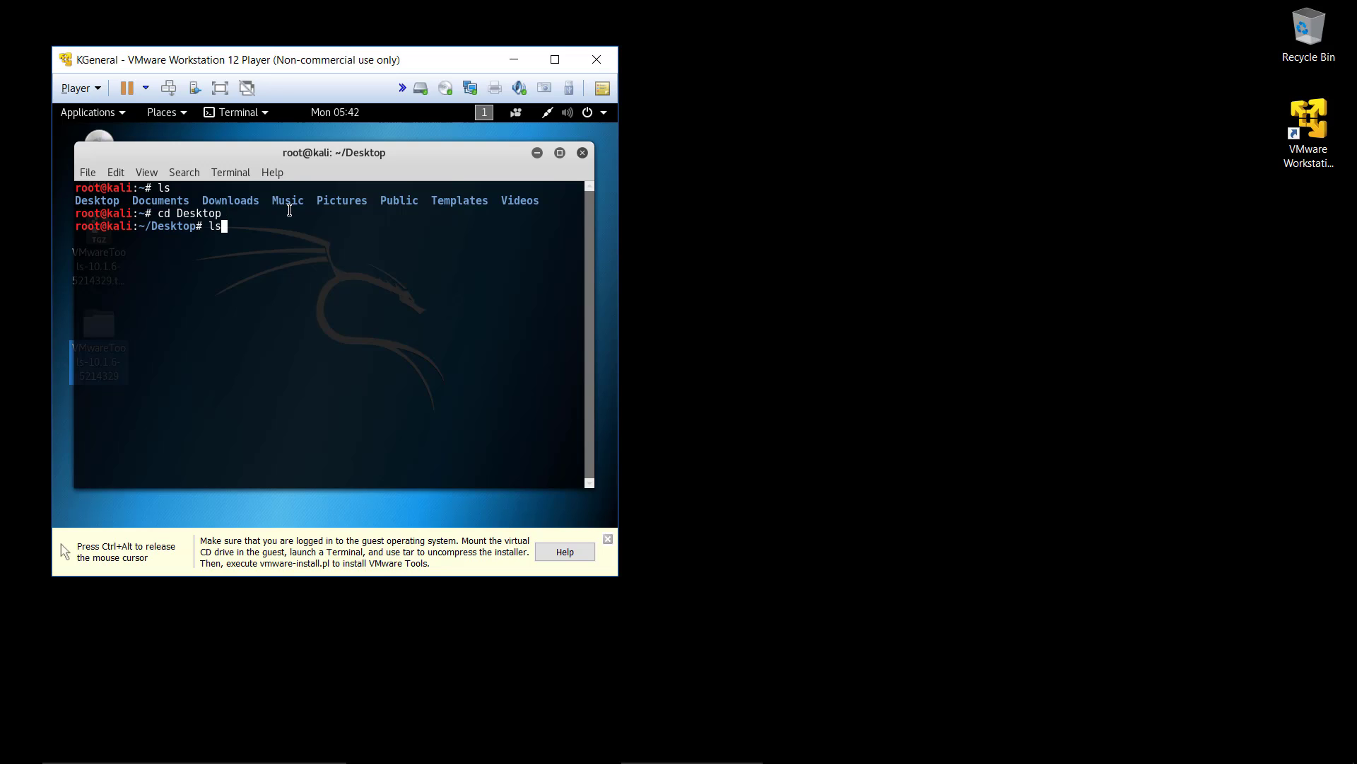
pyautogui.press('Return')
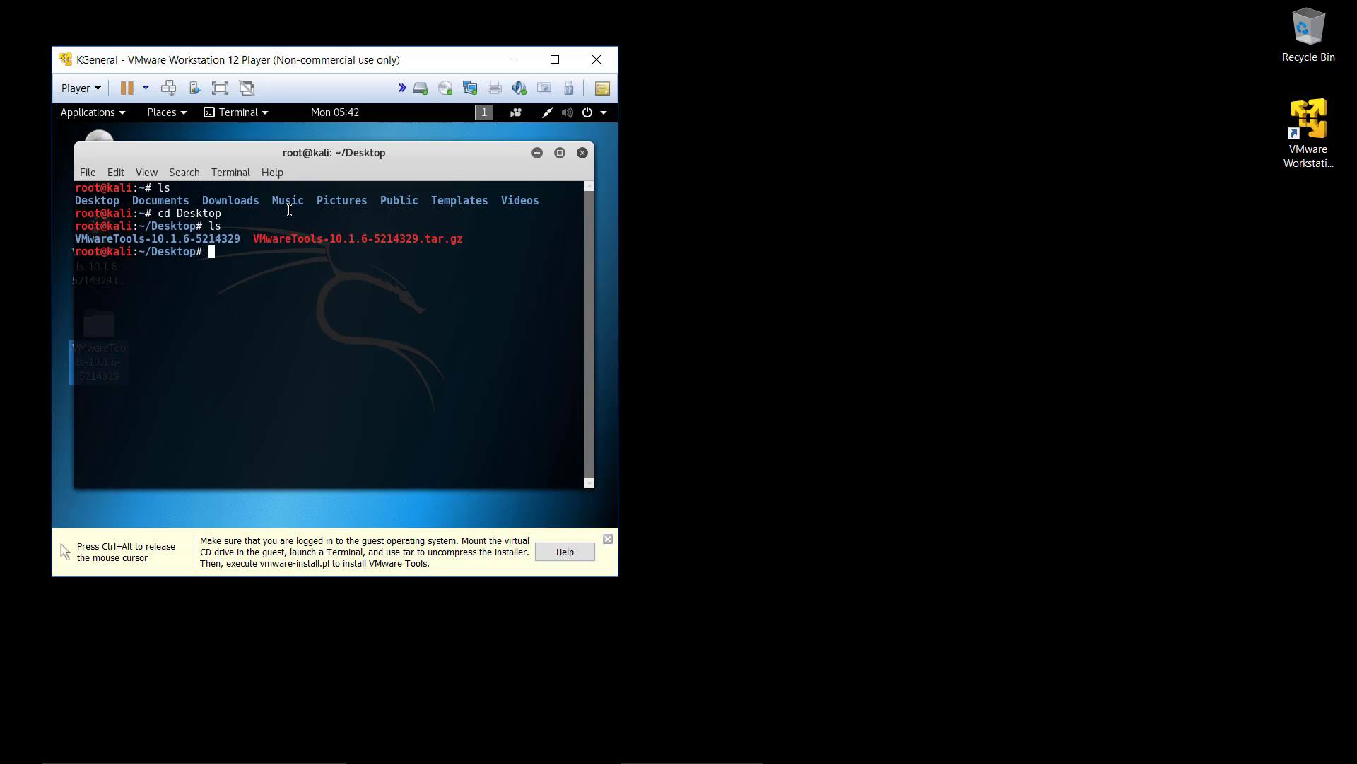
# Step: Change to the VMwareTools-10.1.6-5214329 folder and its vmware-tools-distrib subfolder in the terminal, listing the contents of each
pyautogui.write('cd VMwareTools-10.1.6-5214329/')
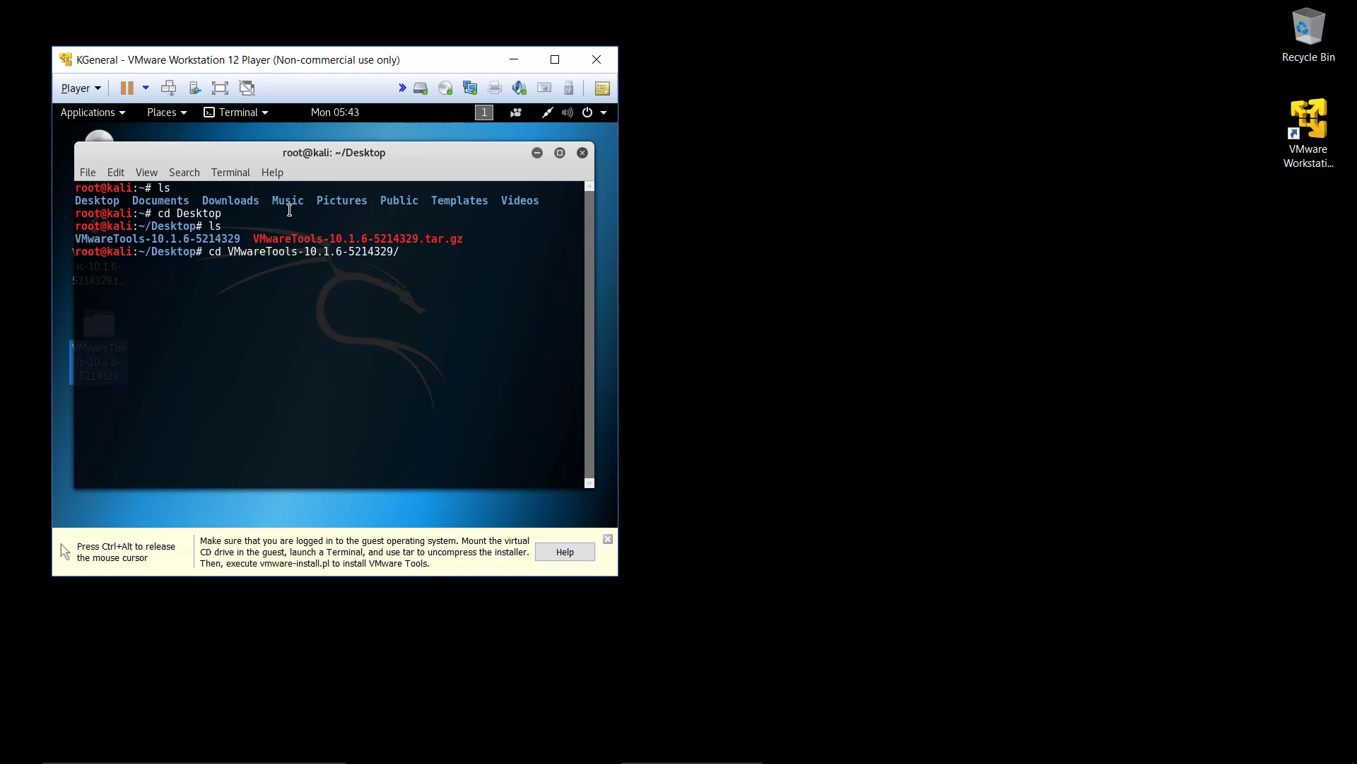
pyautogui.press('Return')
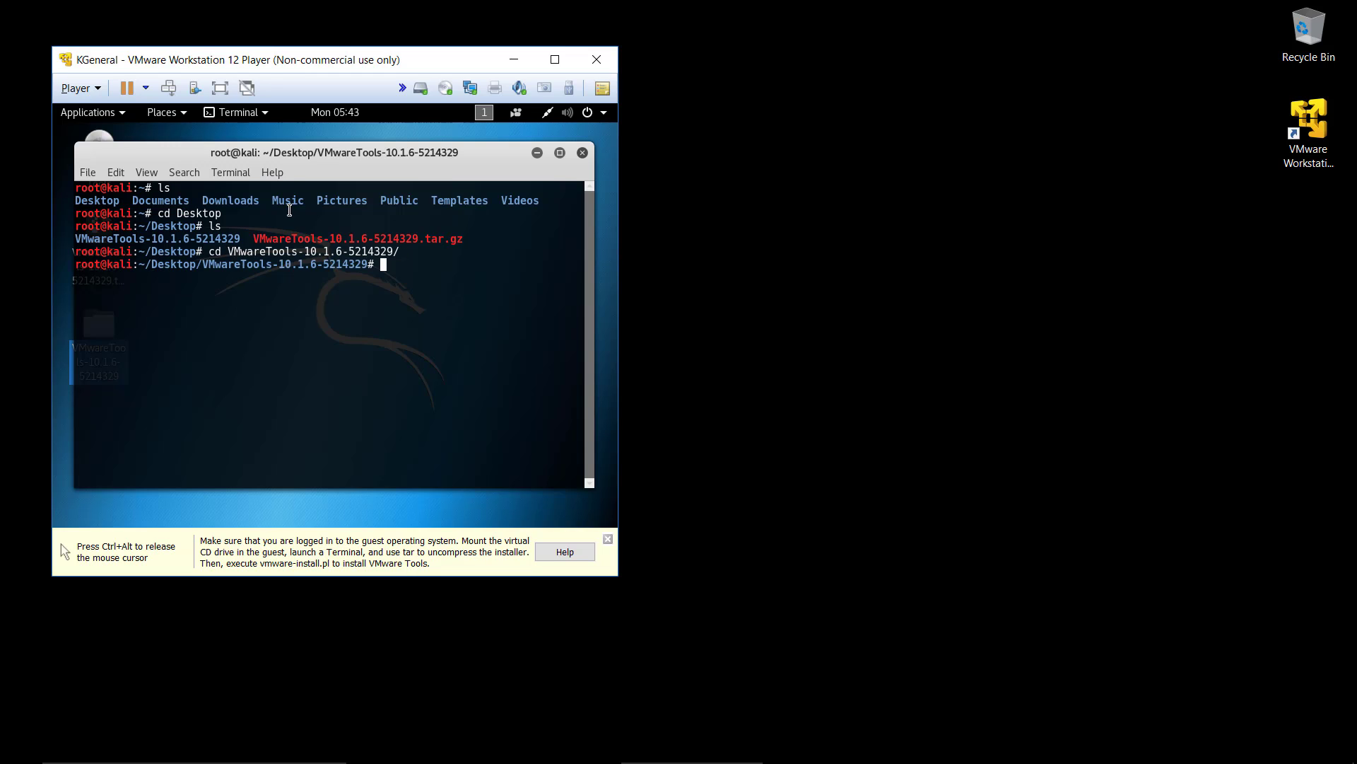
pyautogui.write('ls')
pyautogui.press('Return')
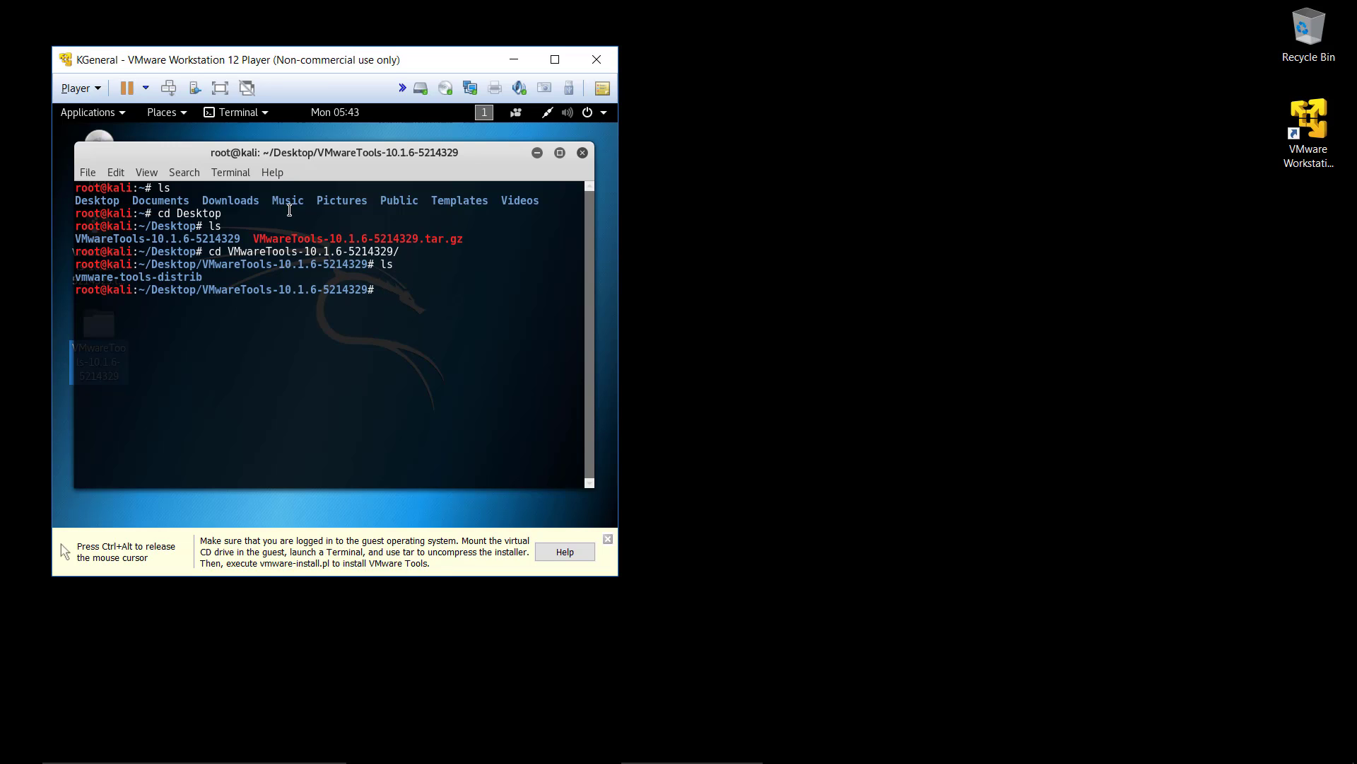
pyautogui.write('cd vm')
pyautogui.press('Tab')
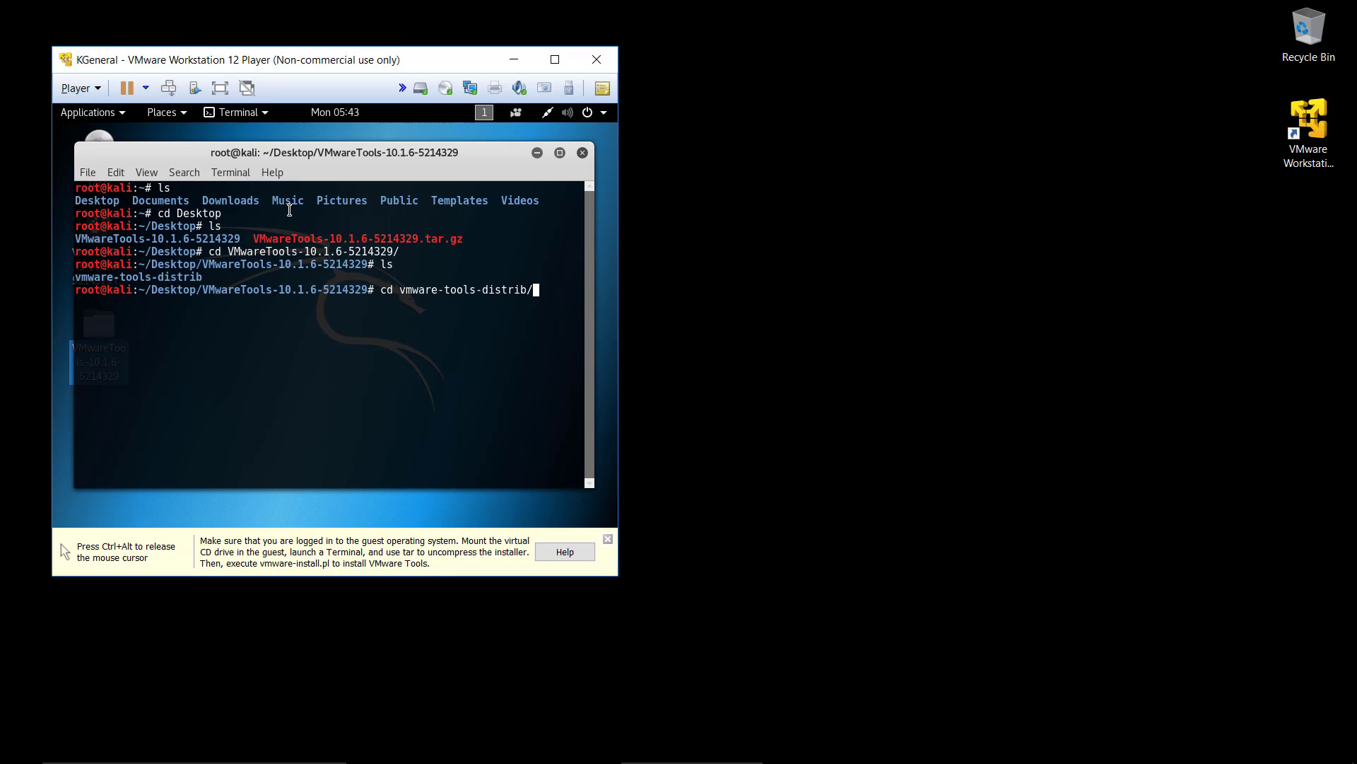
pyautogui.press('Return')
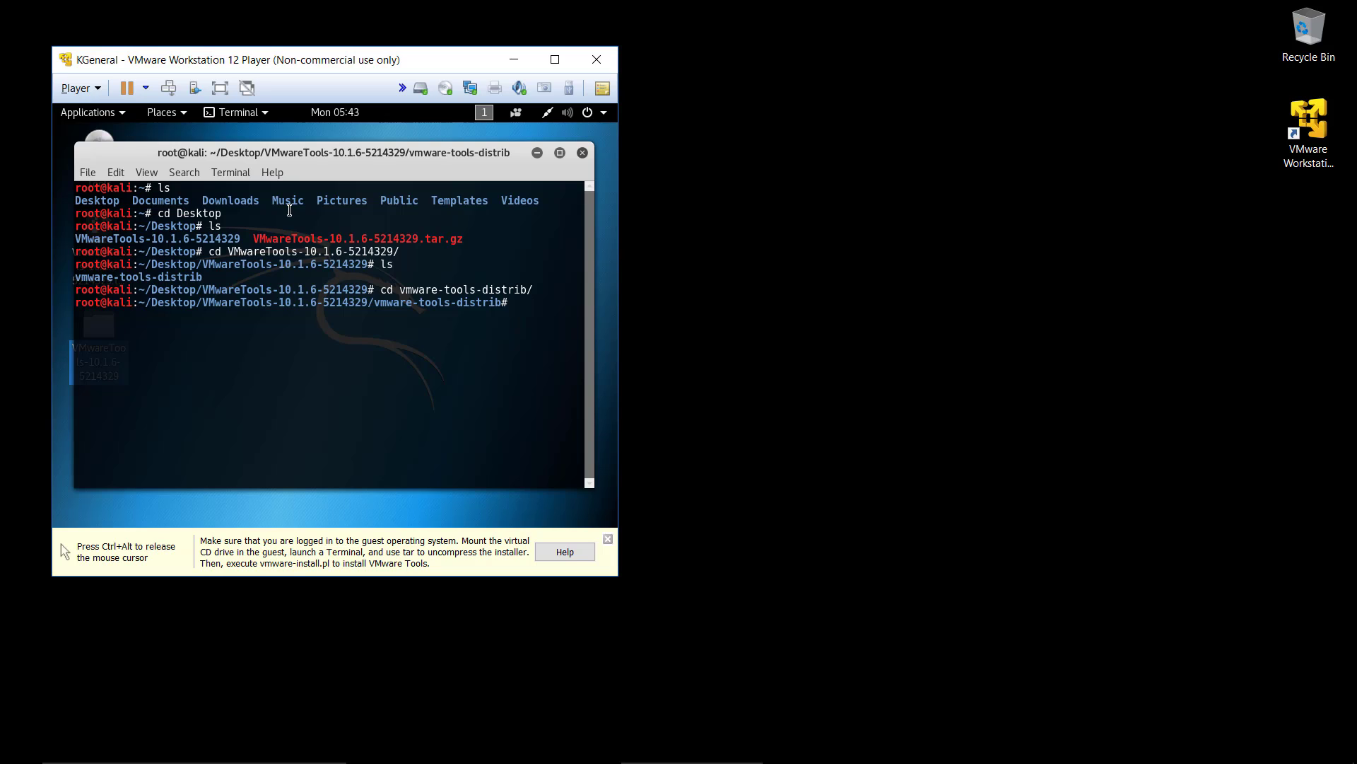
pyautogui.write('ls')
pyautogui.press('Return')
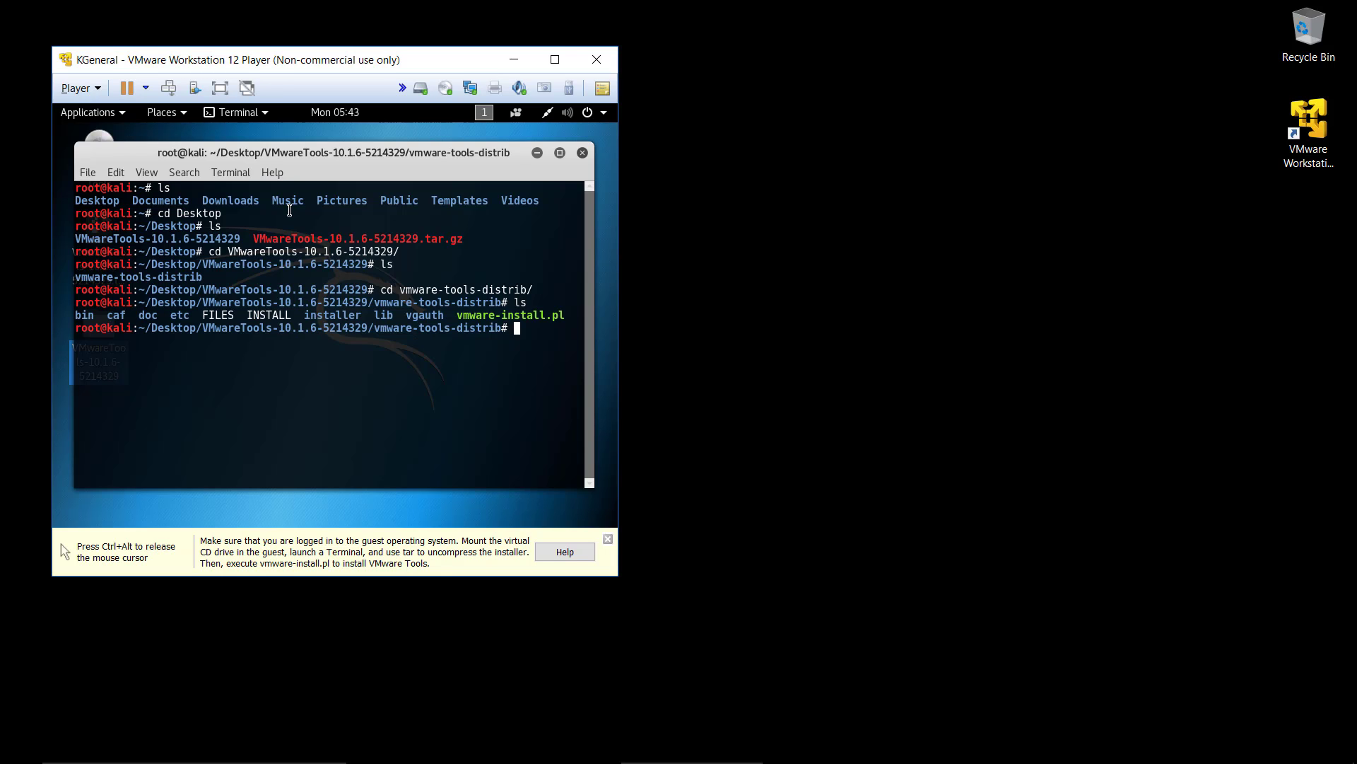
# Step: Run the vmware-install.pl installer script with perl from the vmware-tools-distrib folder
pyautogui.write('v')
pyautogui.write('perl vm')
pyautogui.press('Tab')
pyautogui.press('Return')
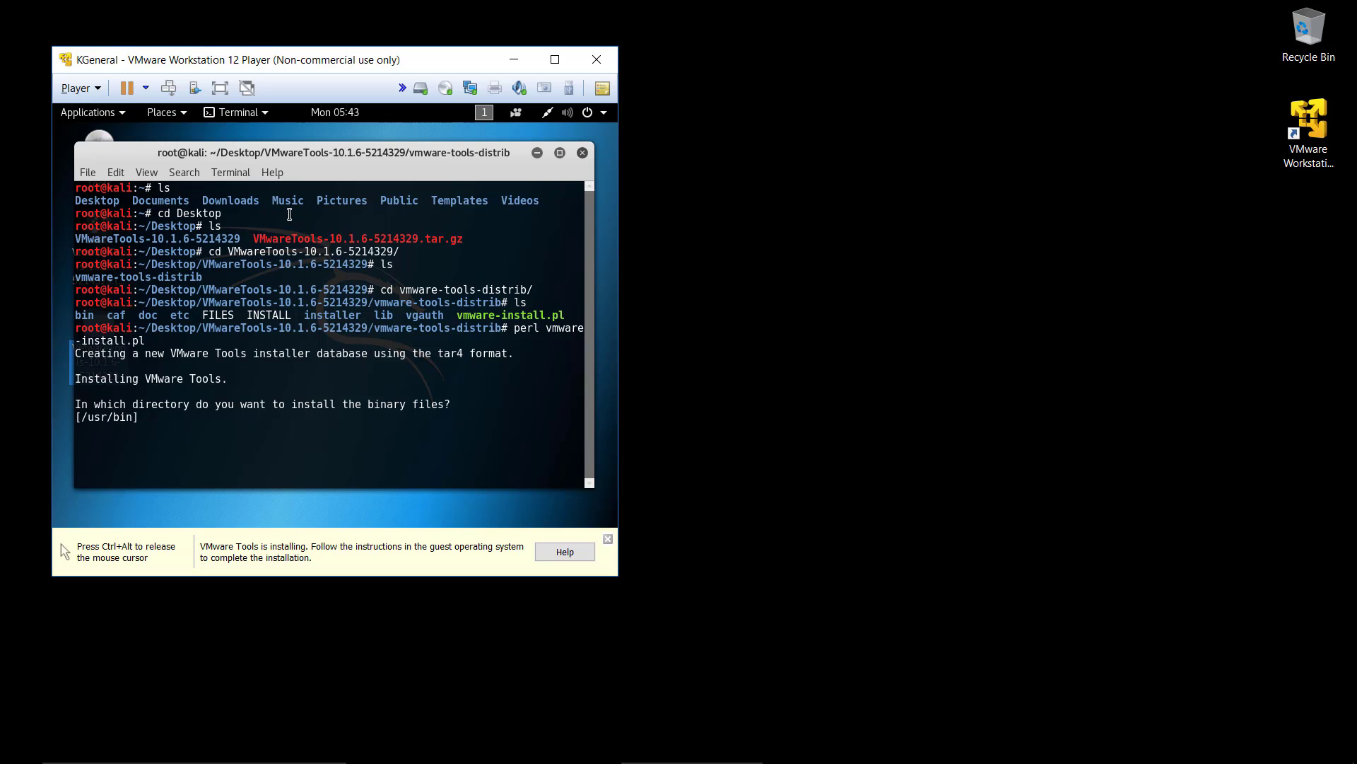
# Step: Accept the installer's default directories for all VMware Tools files, including creating /usr/lib/vmware-tools and /usr/share/doc/vmware-tools
pyautogui.press('Return')
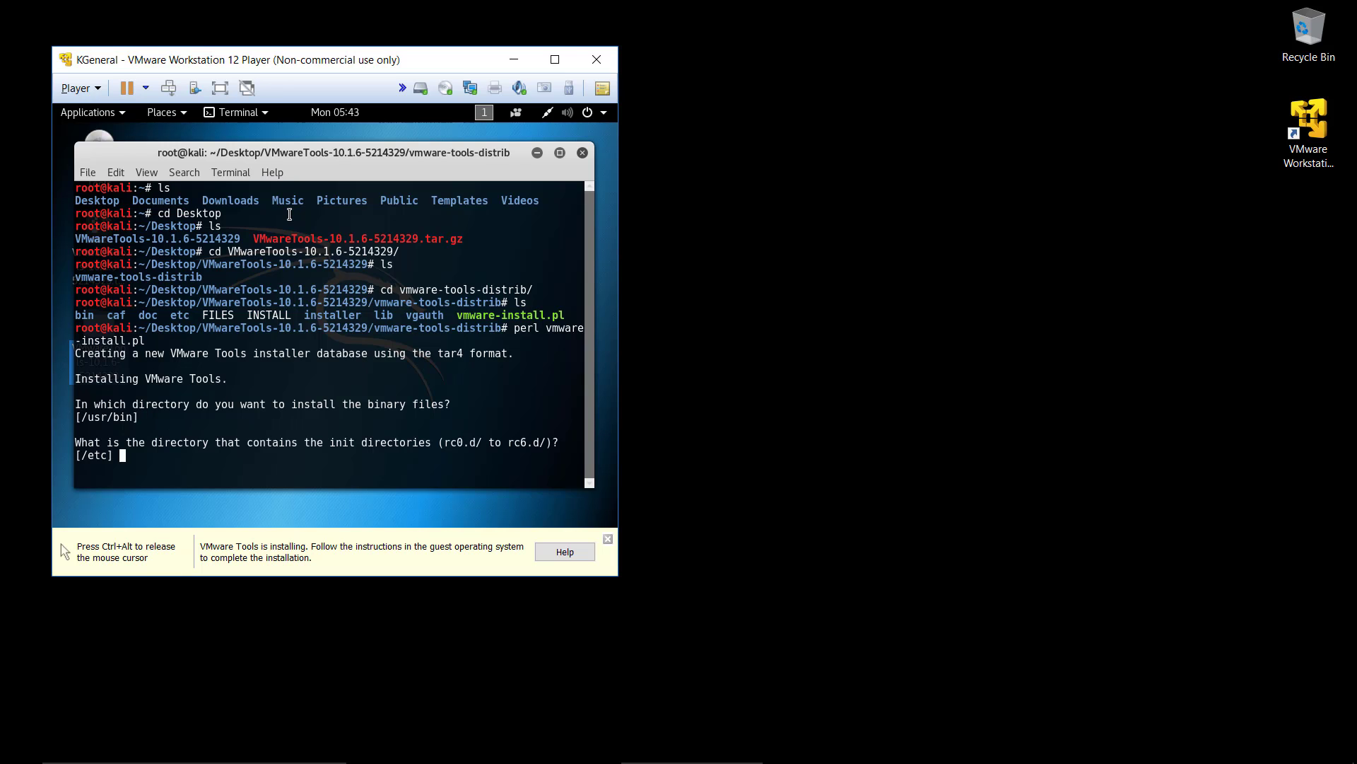
pyautogui.press('Return')
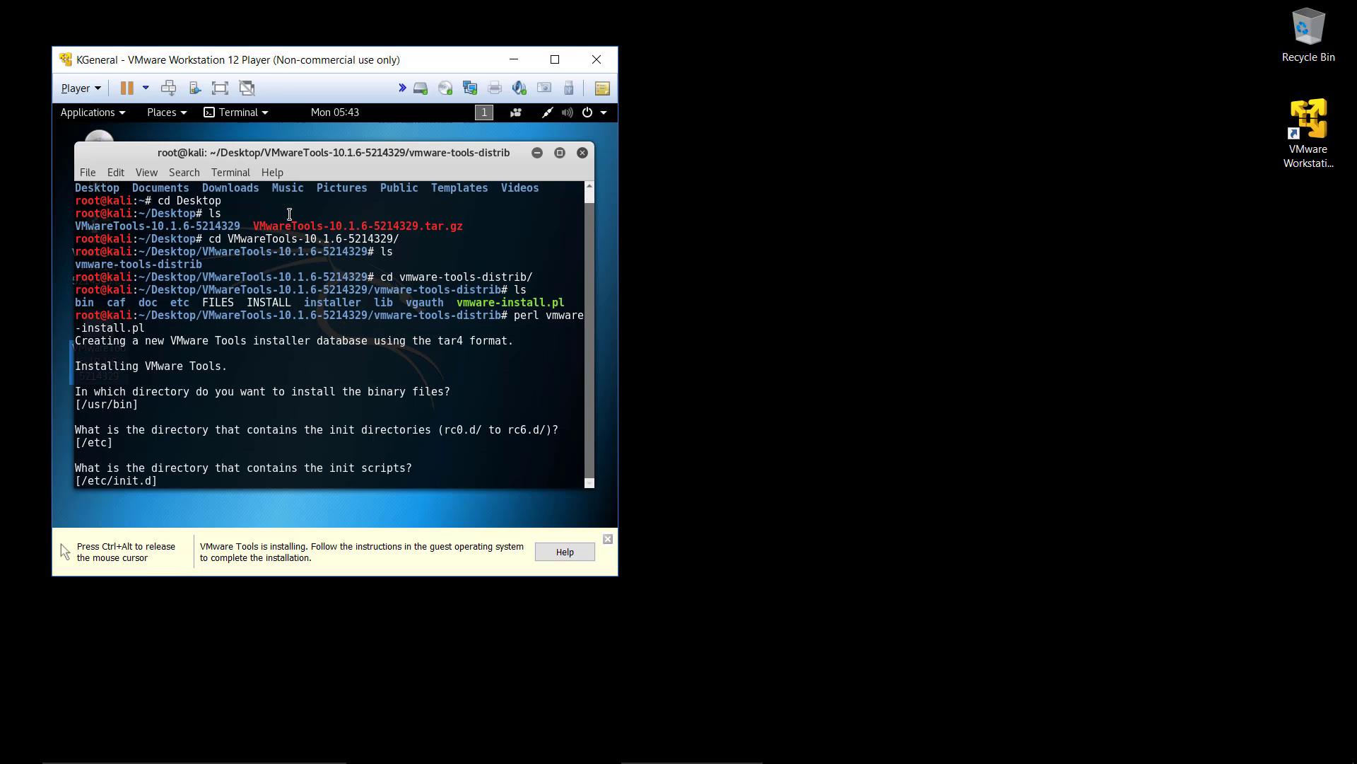
pyautogui.press('Return')
pyautogui.press('Return')
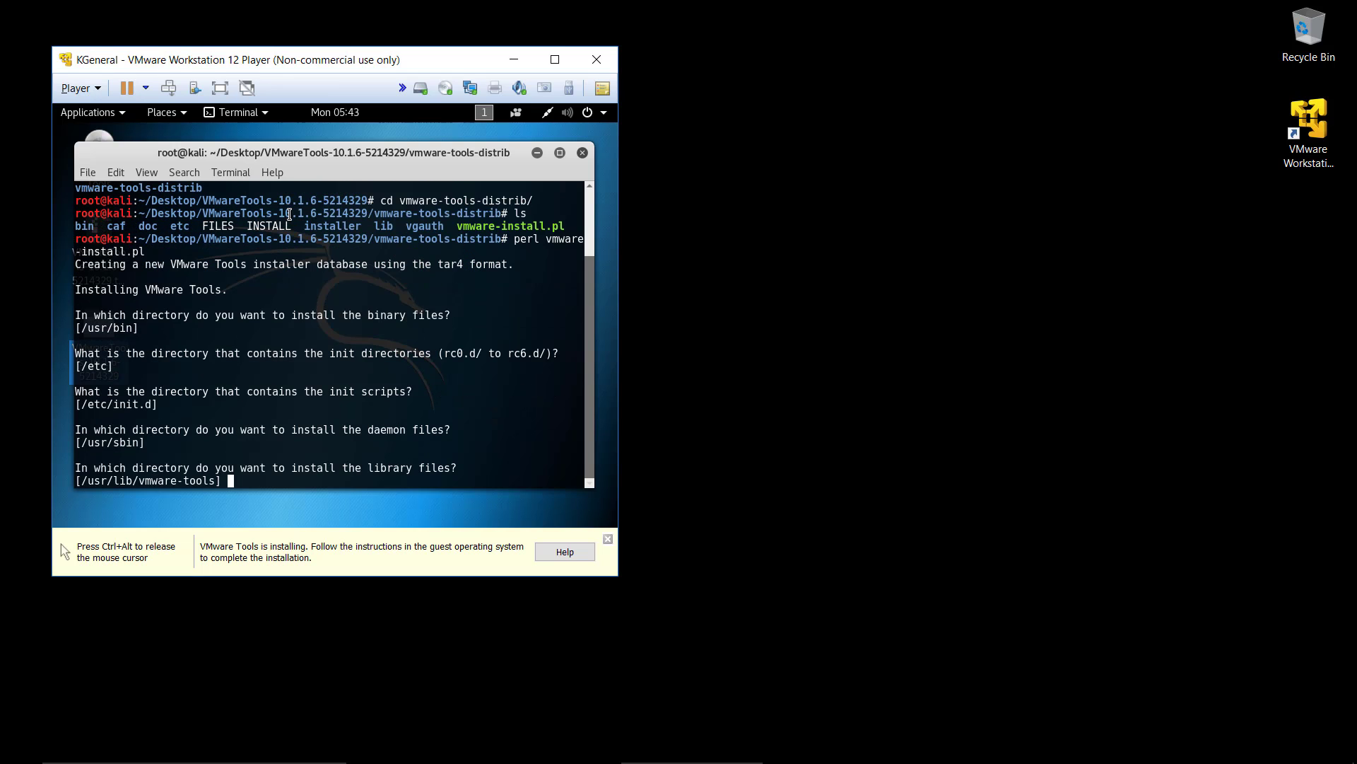
pyautogui.press('Return')
pyautogui.press('Return')
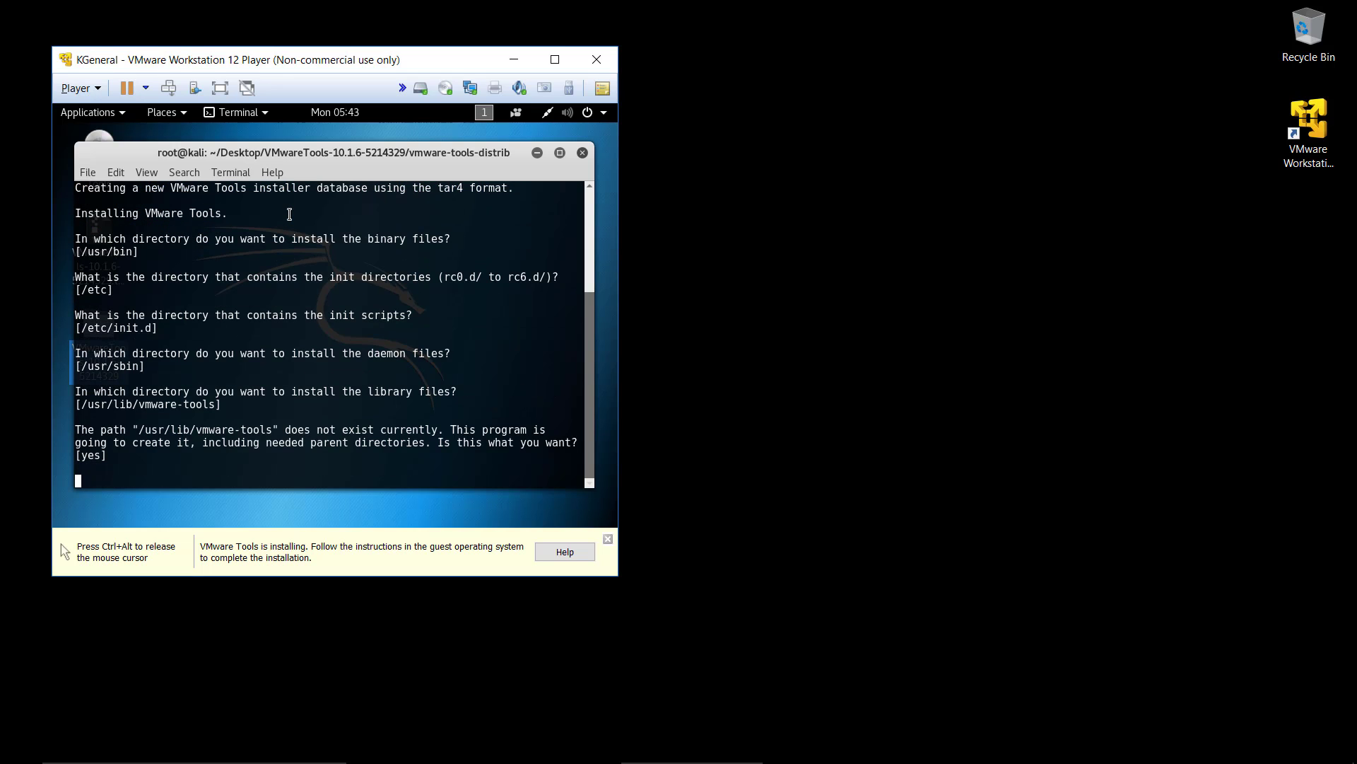
pyautogui.press('Return')
pyautogui.press('Return')
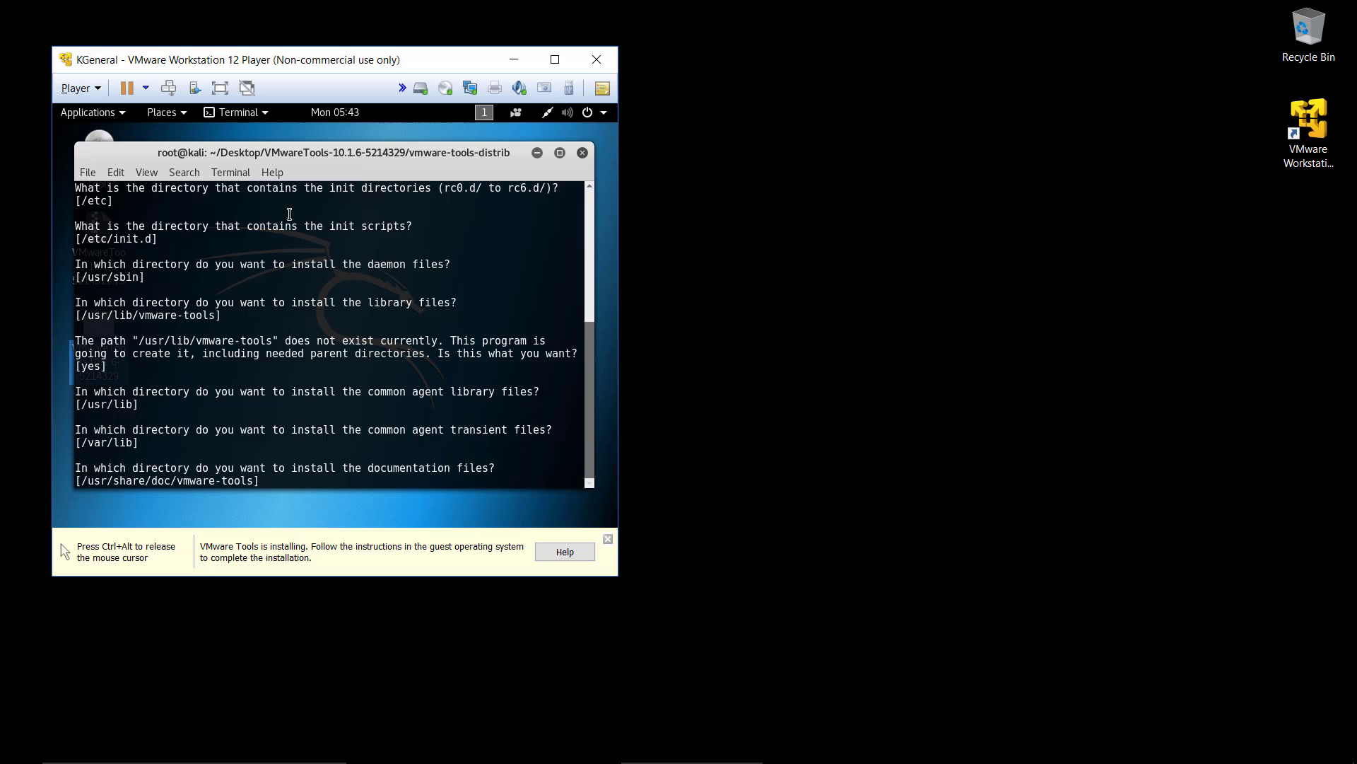
# Step: Run the VMware Tools configuration with its default answers, enabling shared folders, vmblock, automatic kernel modules and Guest Authentication
pyautogui.press('Return')
pyautogui.press('Return')
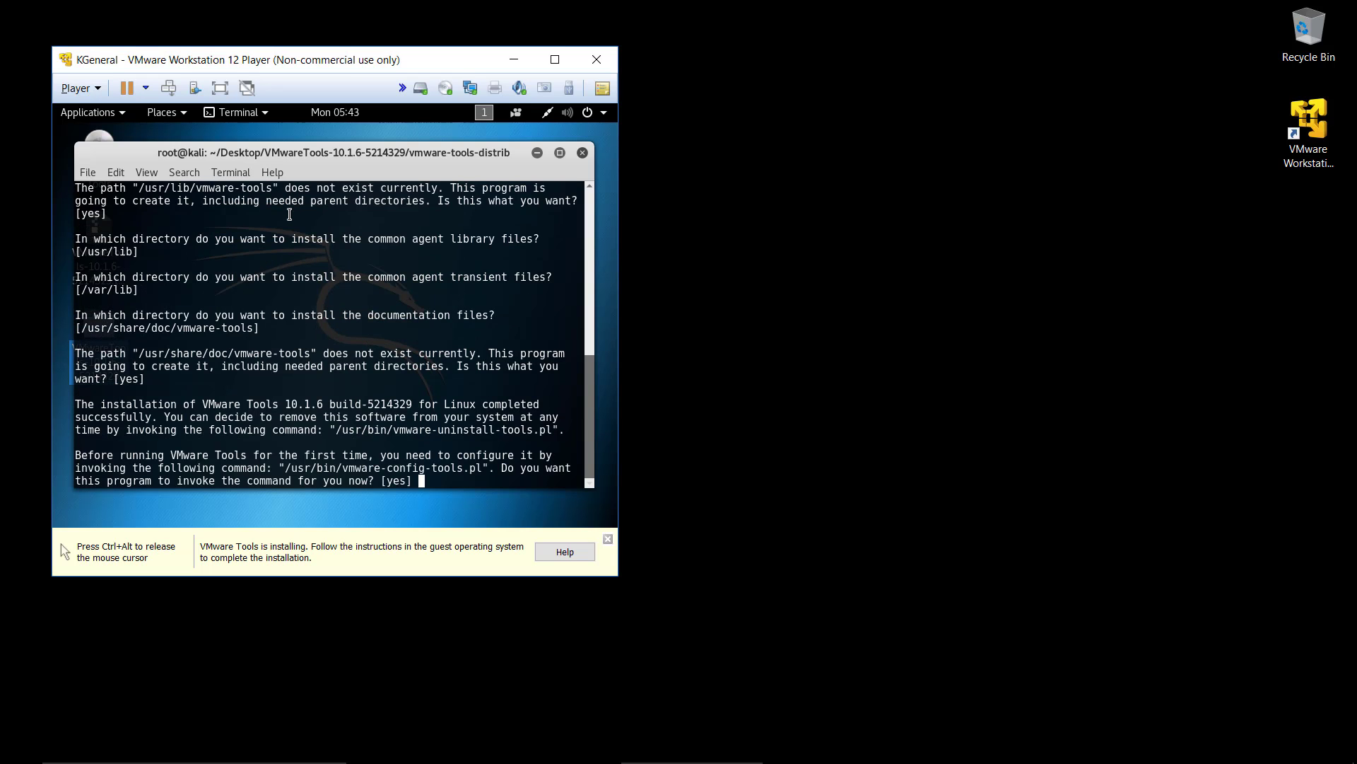
pyautogui.press('Return')
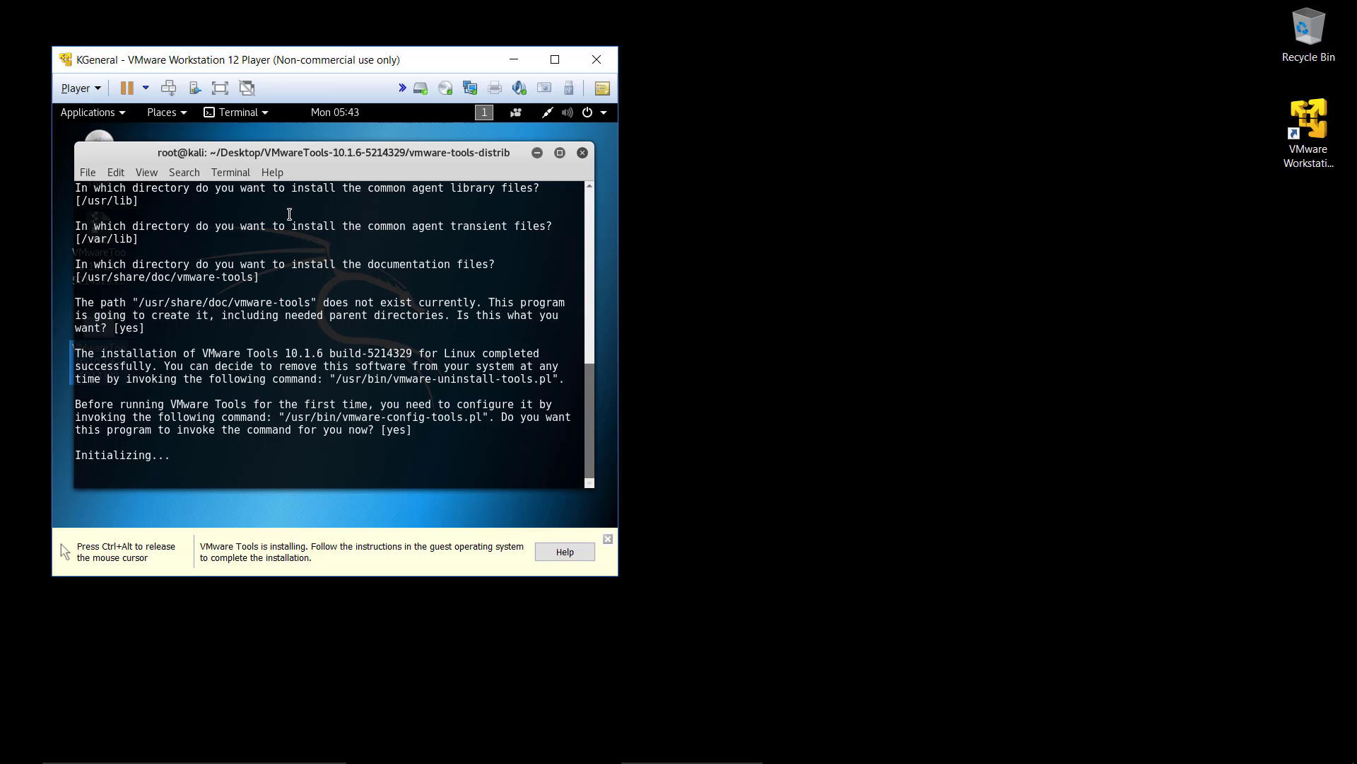
pyautogui.press('Return')
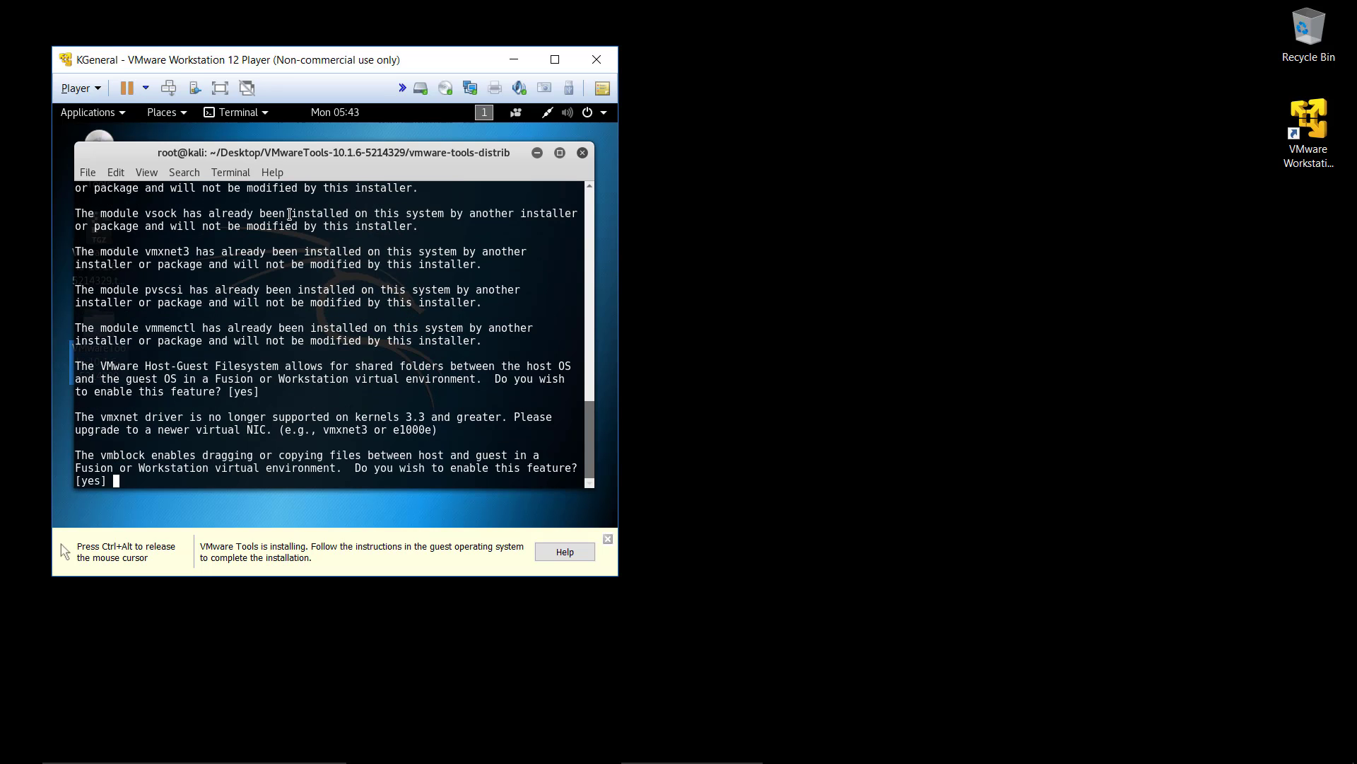
pyautogui.press('Return')
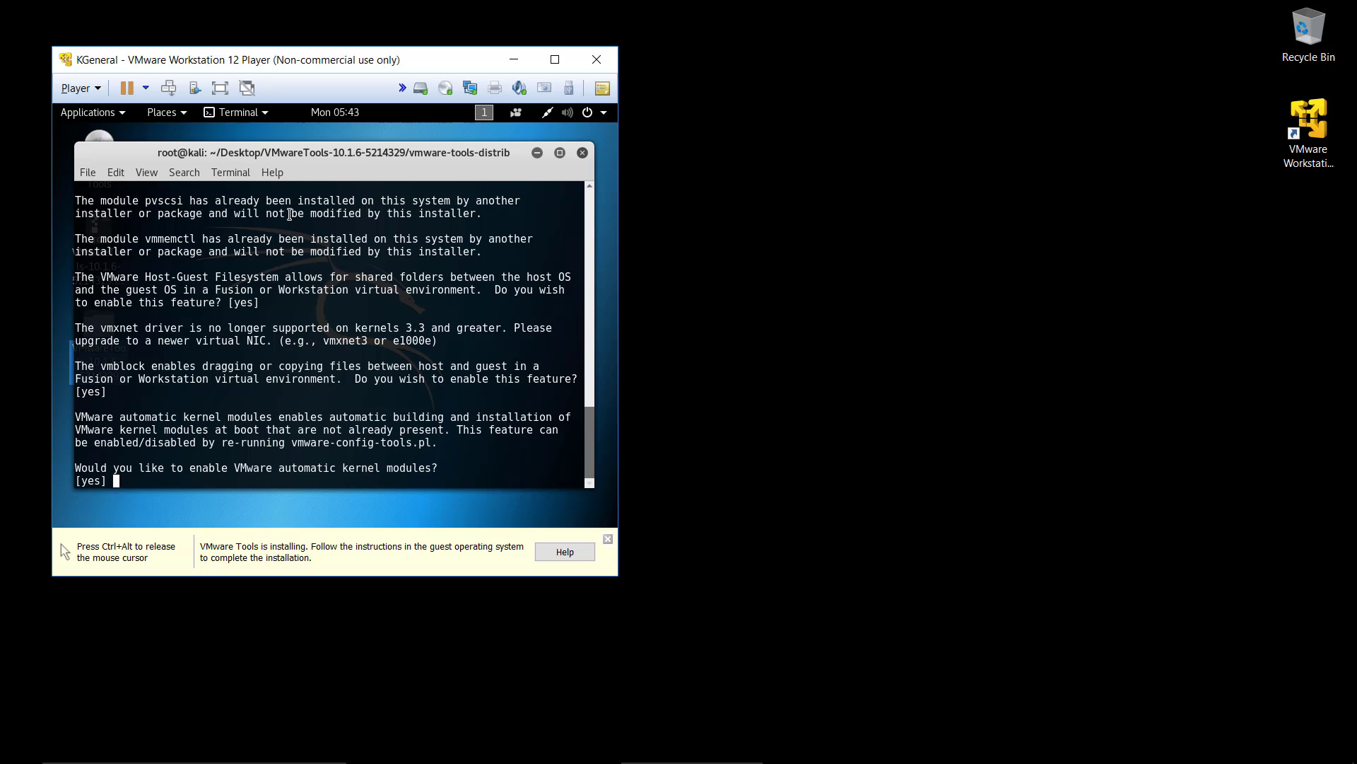
pyautogui.press('Return')
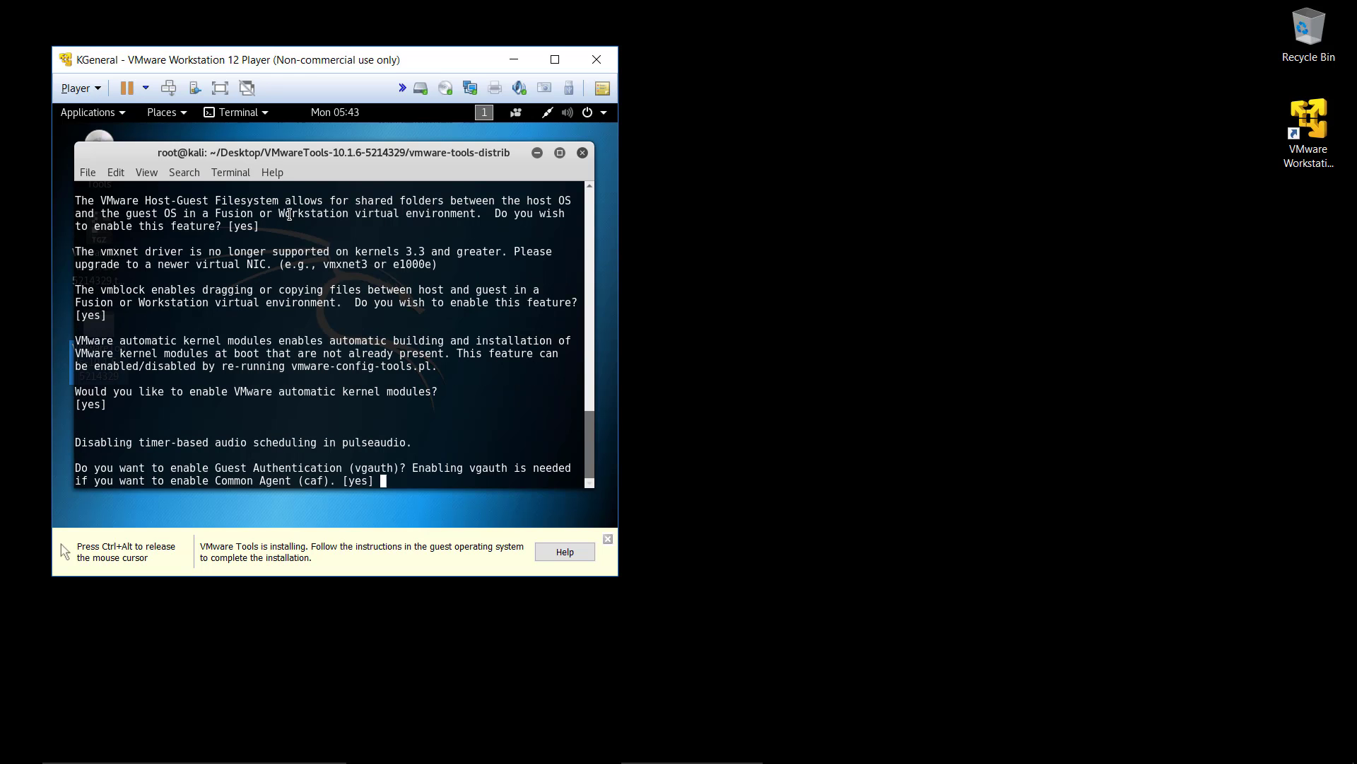
pyautogui.press('Return')
pyautogui.press('Return')
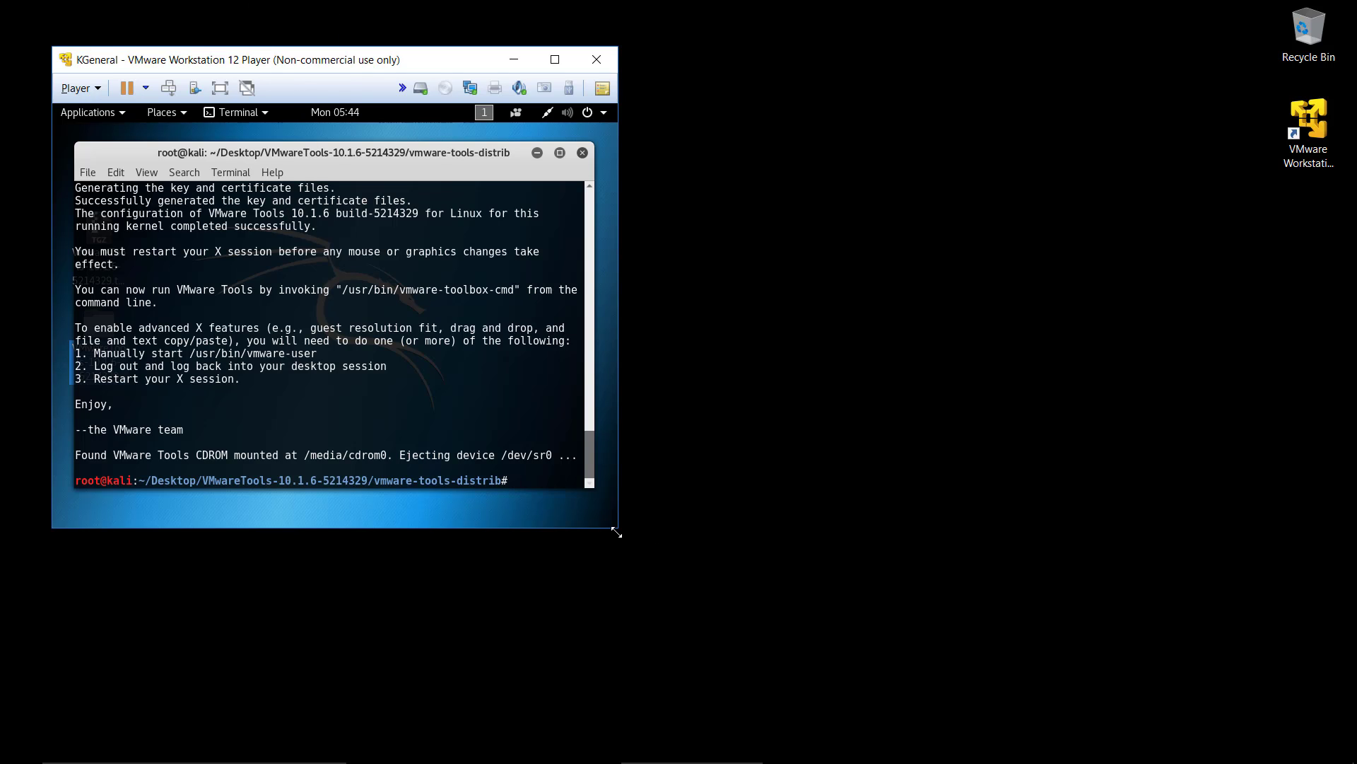
# Step: Try to fit the guest display by enlarging and maximizing the virtual machine window, and restore the window size
pyautogui.moveTo(618, 531); pyautogui.dragTo(694, 588)
pyautogui.moveTo(618, 531); pyautogui.dragTo(983, 721)
pyautogui.click(555, 59)
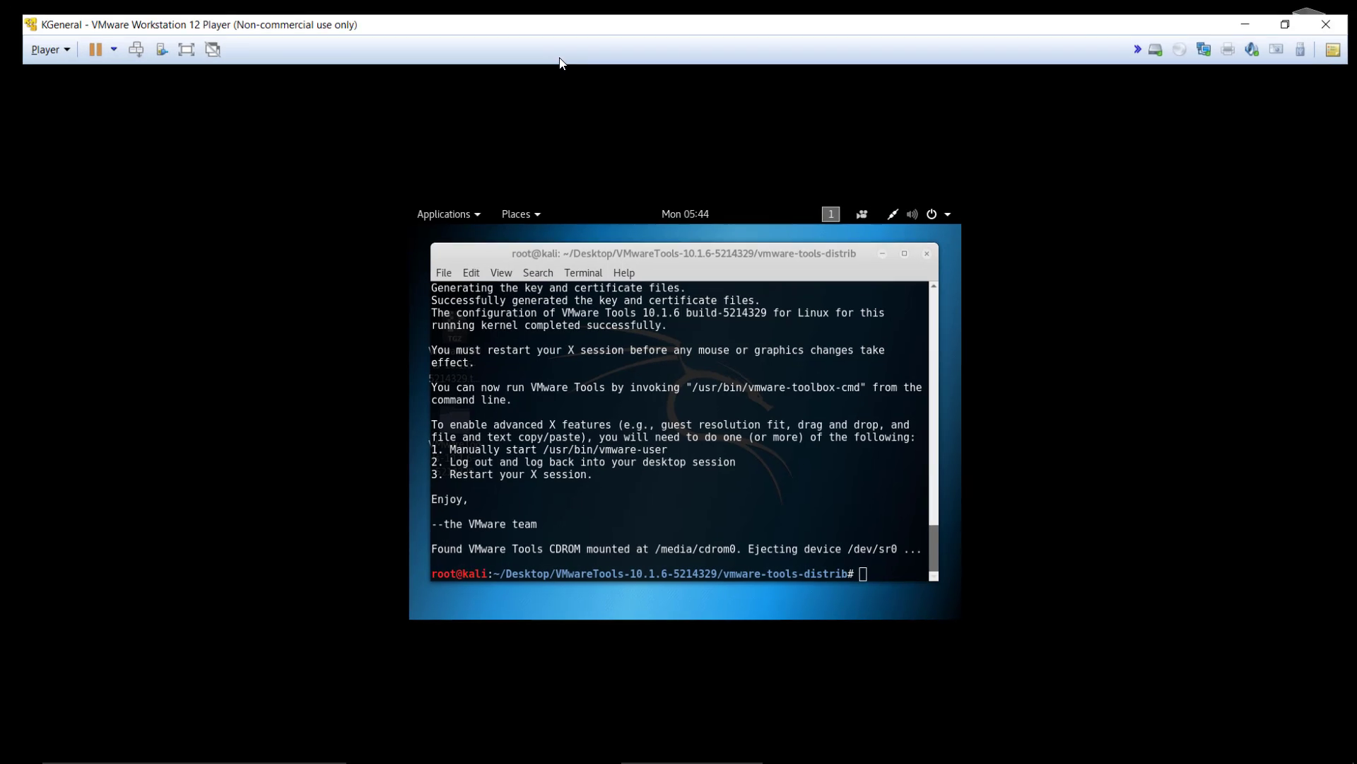
pyautogui.click(1293, 10)
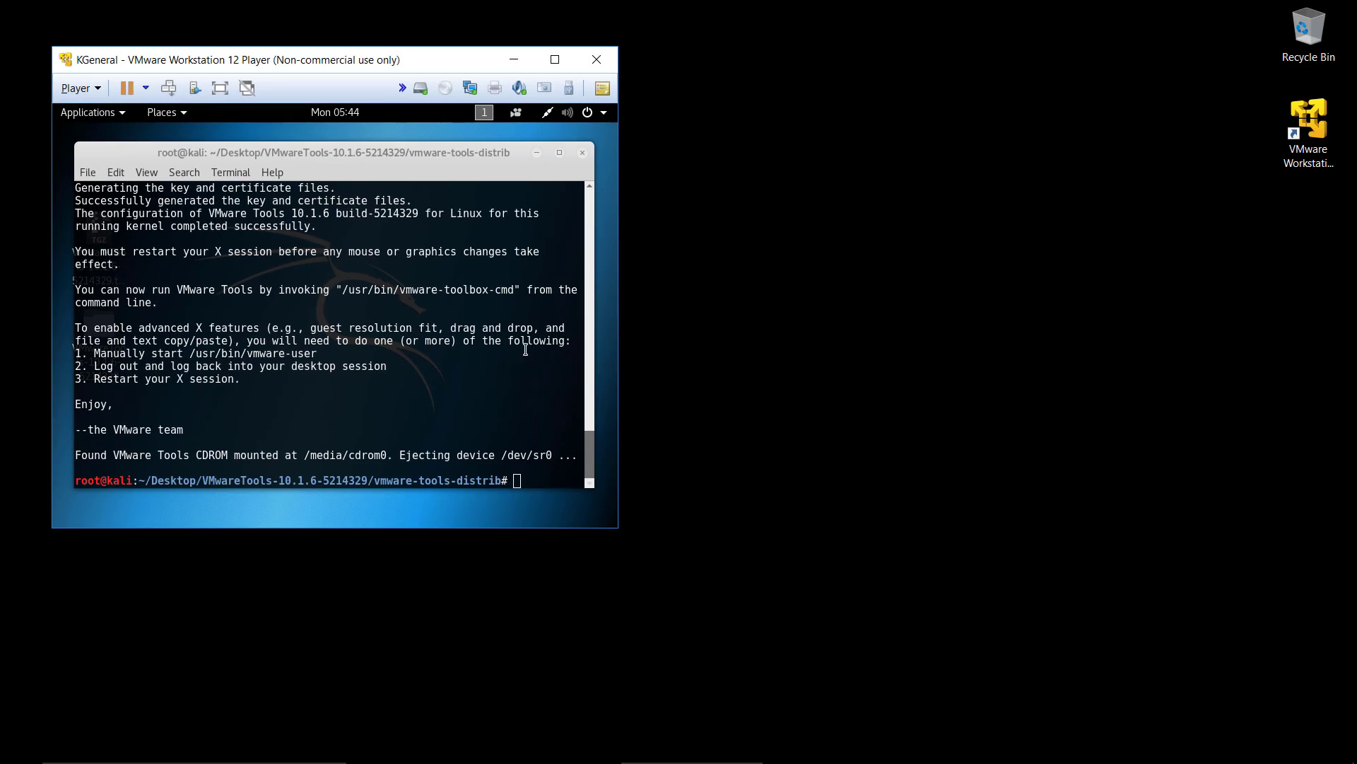
# Step: Restart the Kali guest from the terminal with the reboot command
pyautogui.press('Return')
pyautogui.press('Return')
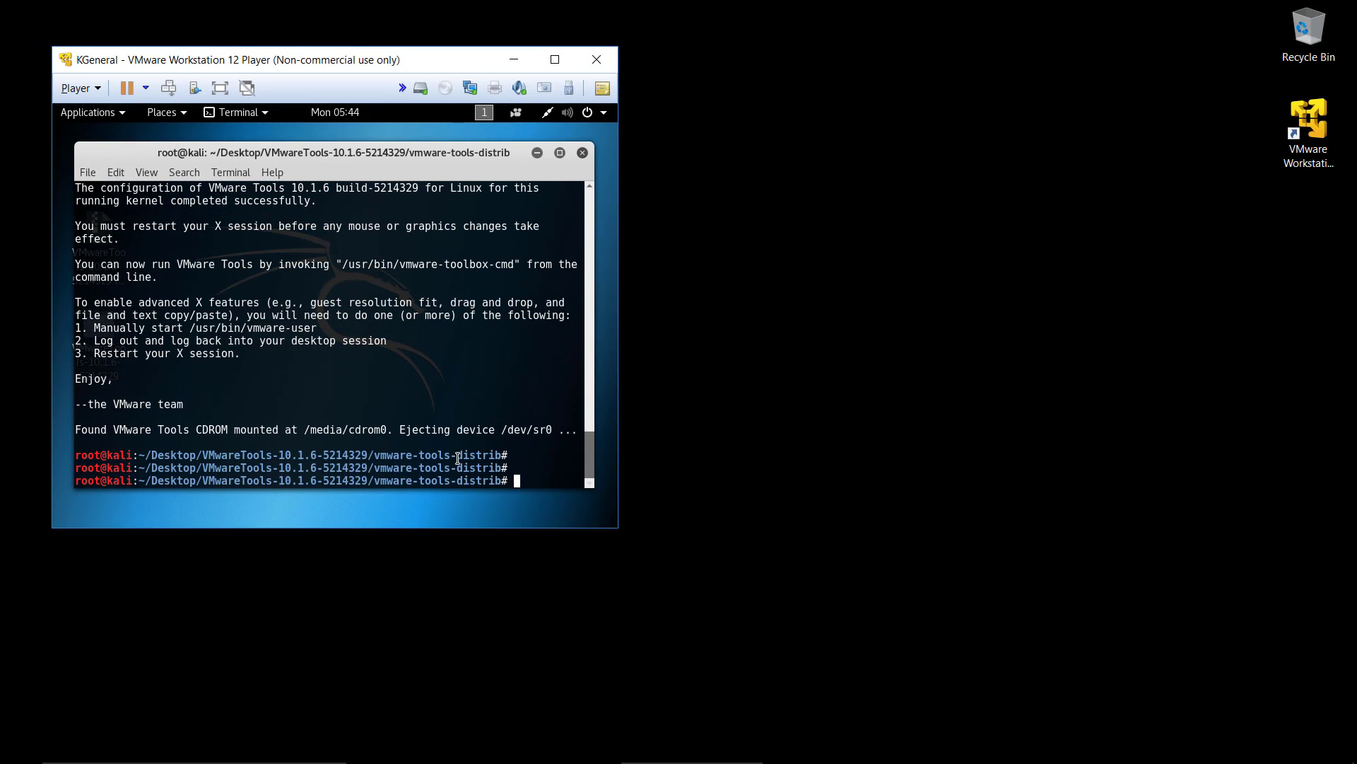
pyautogui.write('reboot')
pyautogui.press('Return')
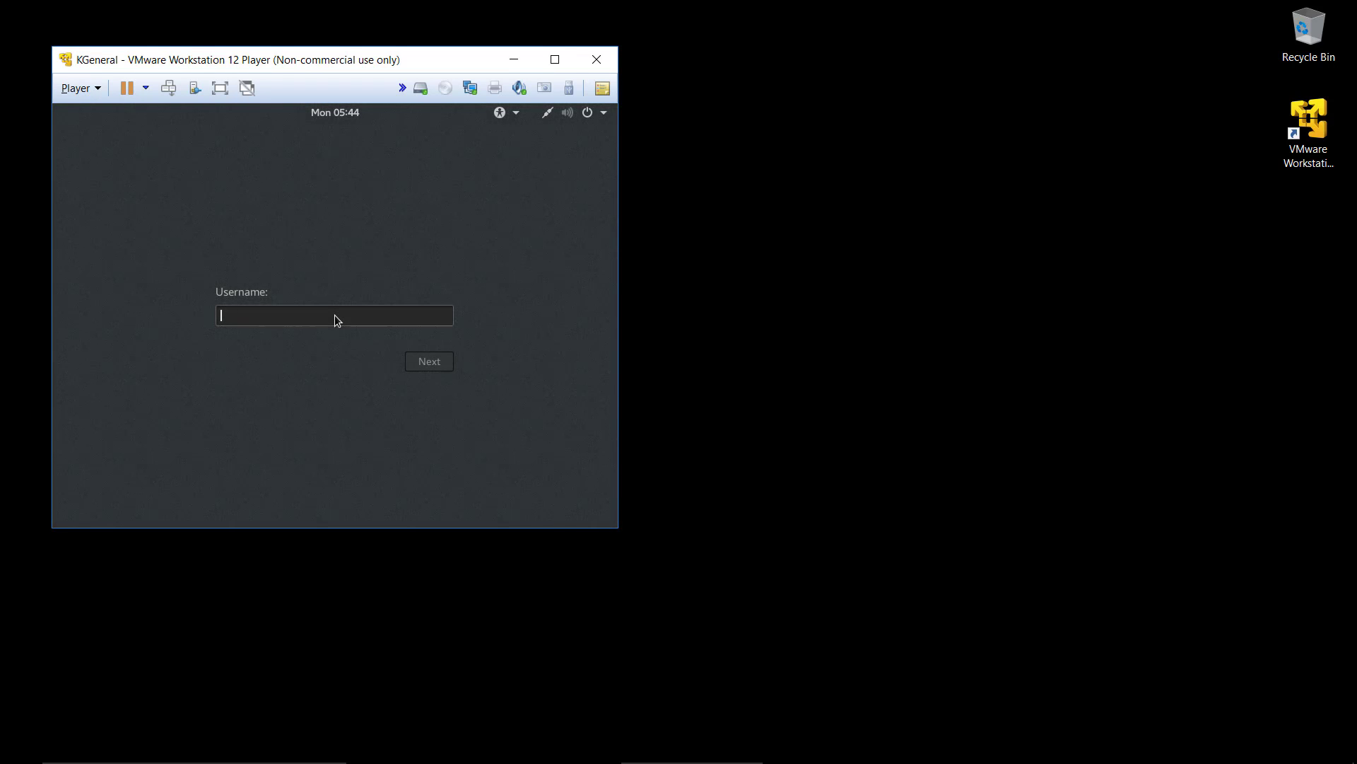
# Step: Sign in to Kali as root with the account password
pyautogui.write('root')
pyautogui.press('Return')
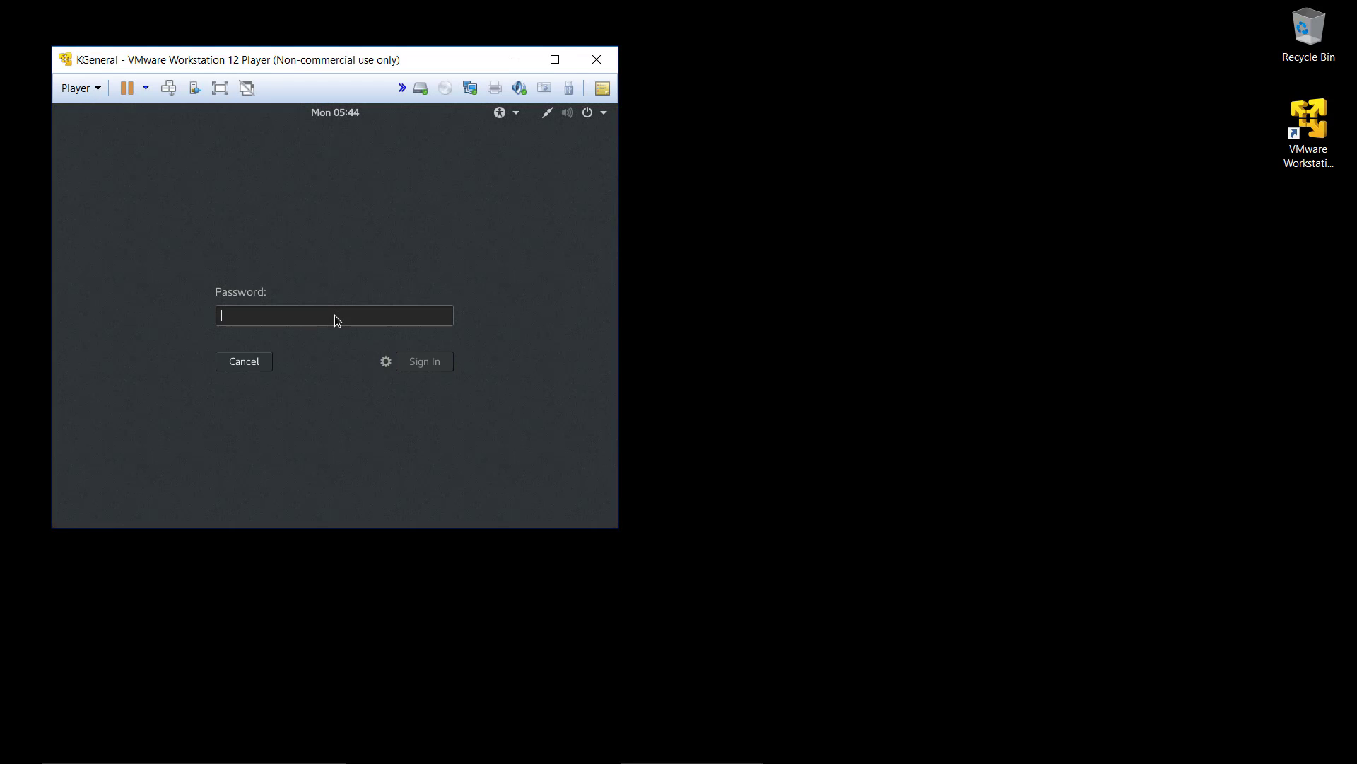
pyautogui.write('toor')
pyautogui.press('Return')
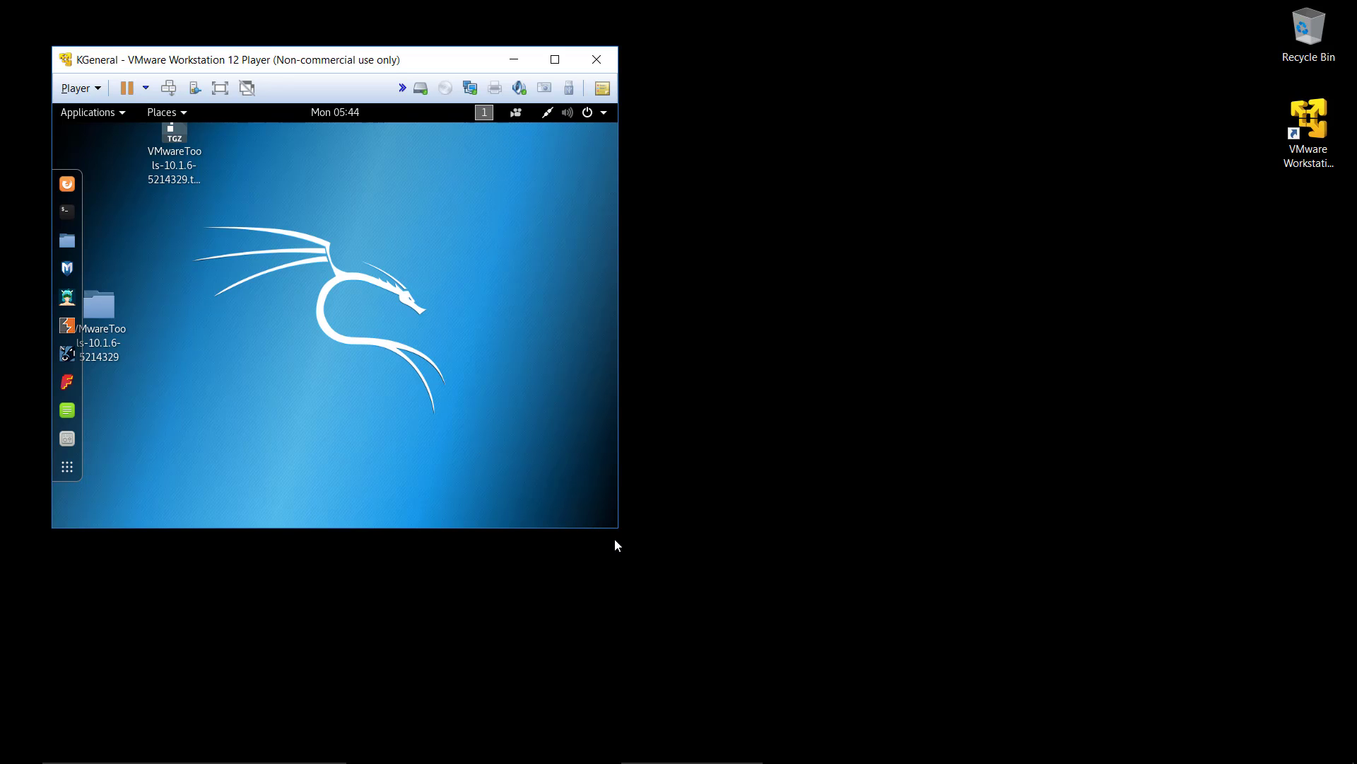
# Step: Enlarge and maximize the virtual machine window, and delete the VMwareTools-10.1.6-5214329 archive and folder from the Kali desktop
pyautogui.moveTo(616, 529); pyautogui.dragTo(1104, 567)
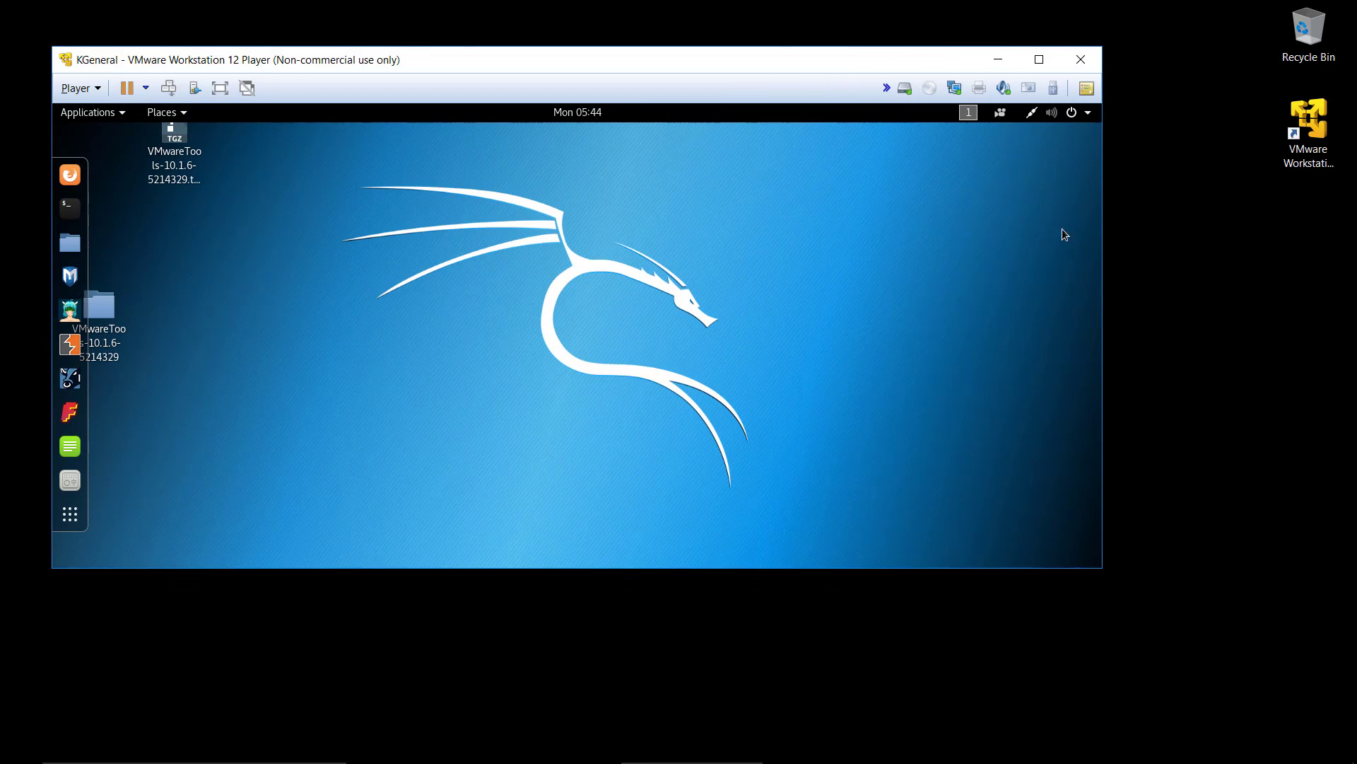
pyautogui.click(1038, 60)
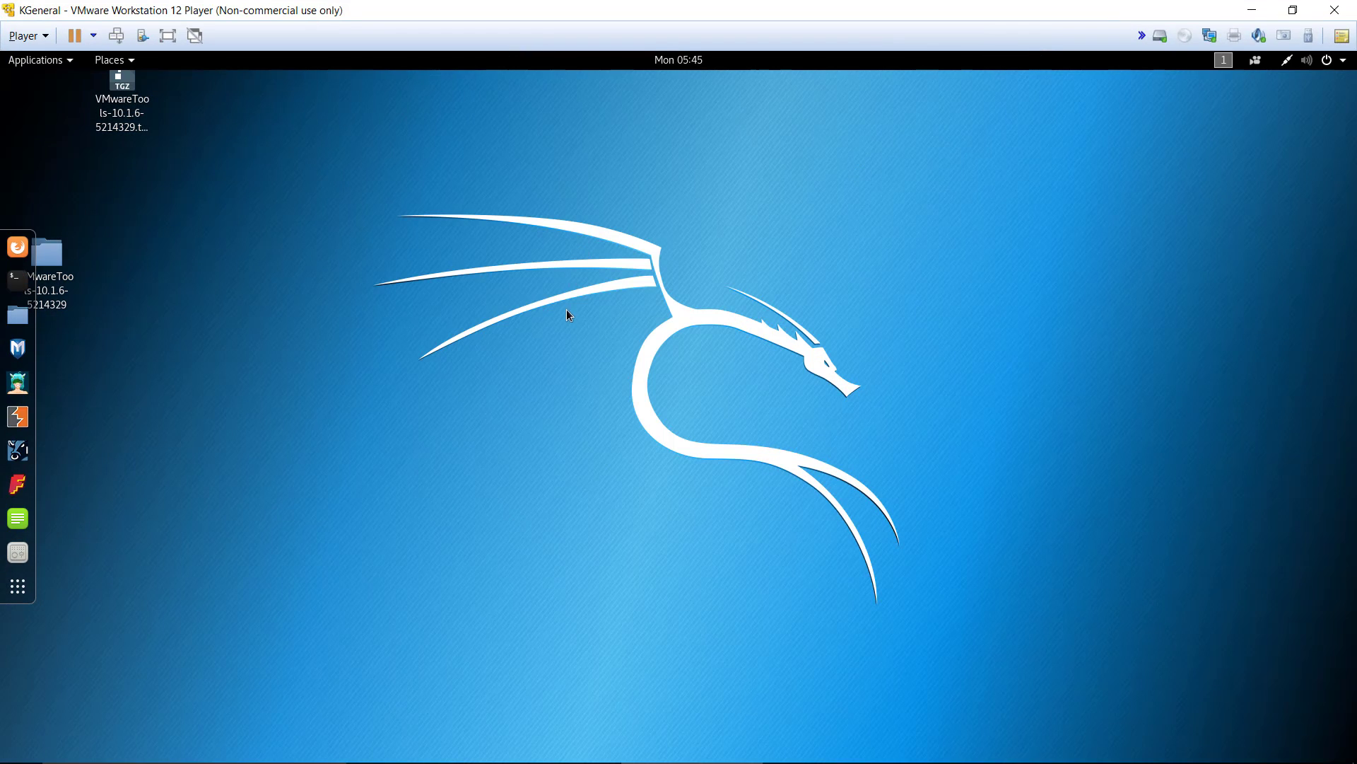
pyautogui.moveTo(426, 371); pyautogui.dragTo(132, 90)
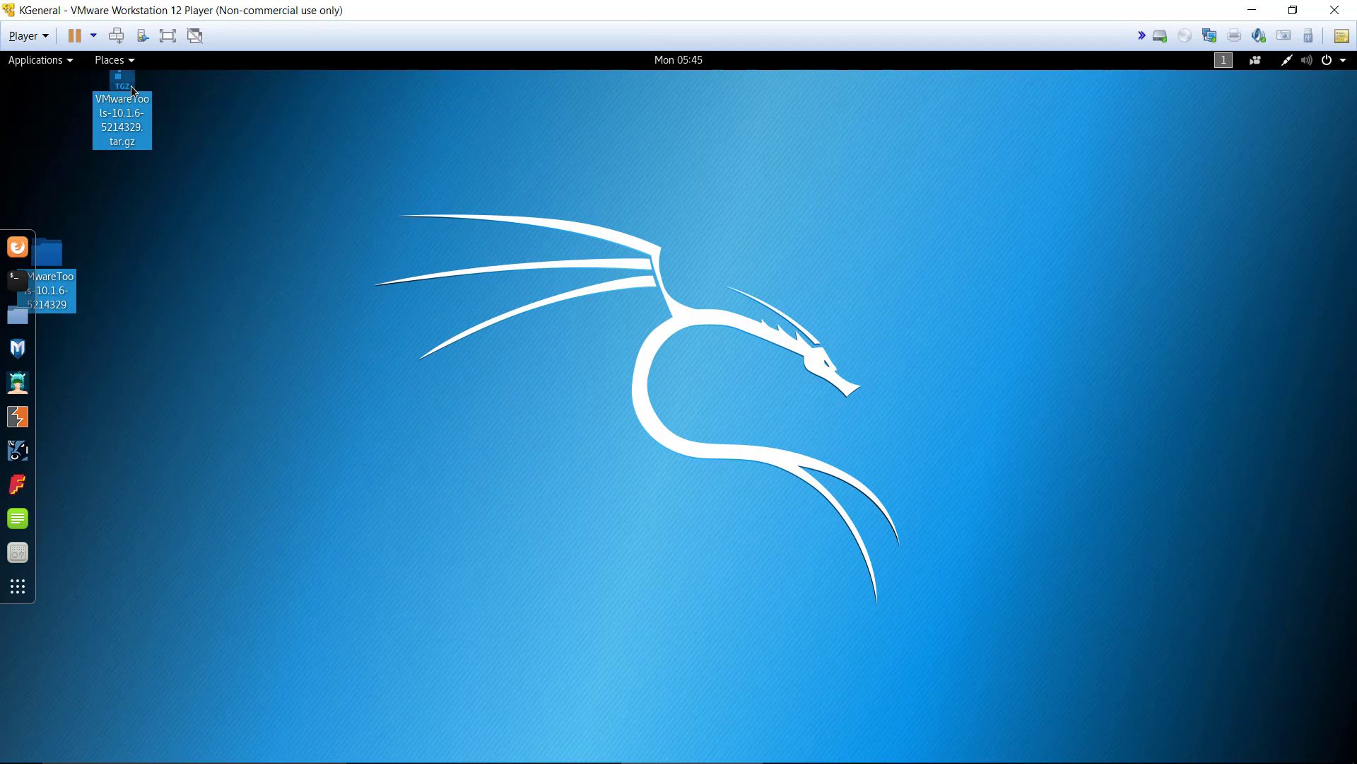
pyautogui.press('Delete')
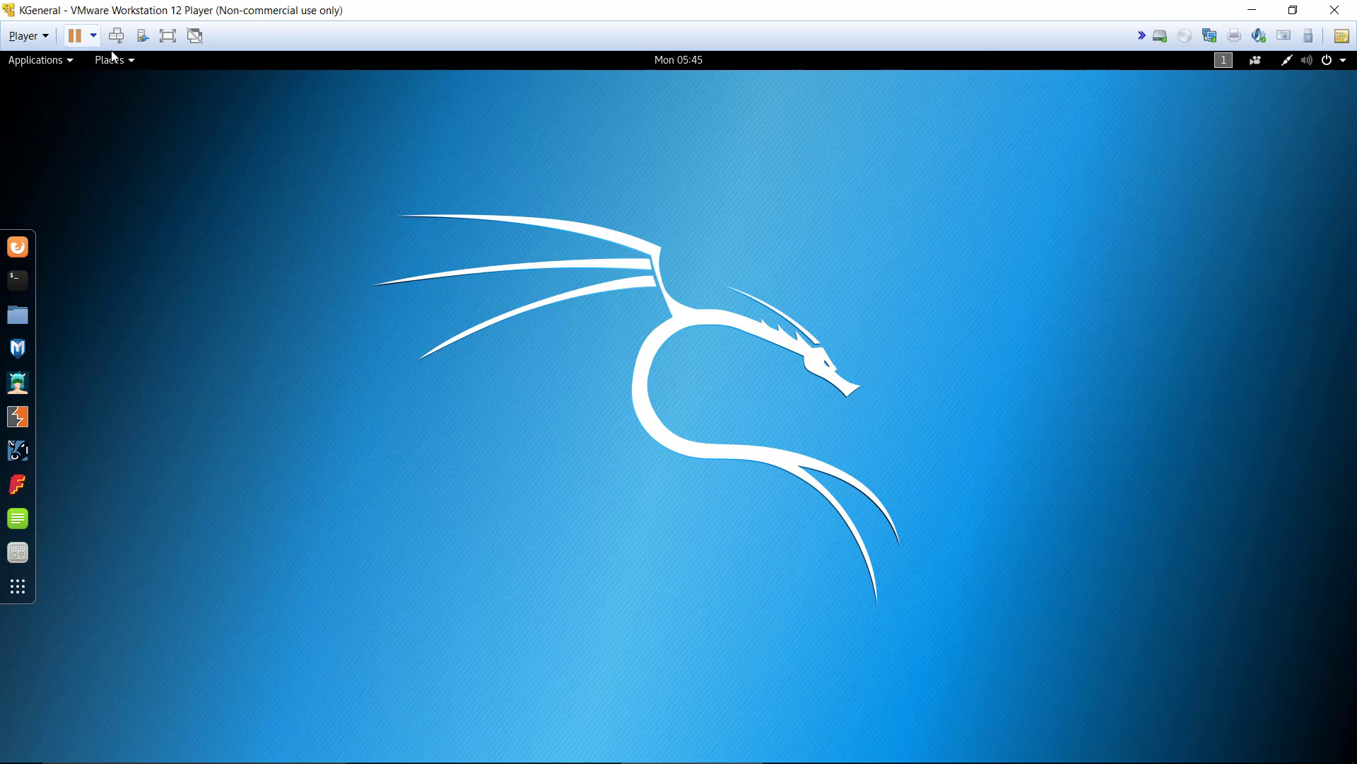